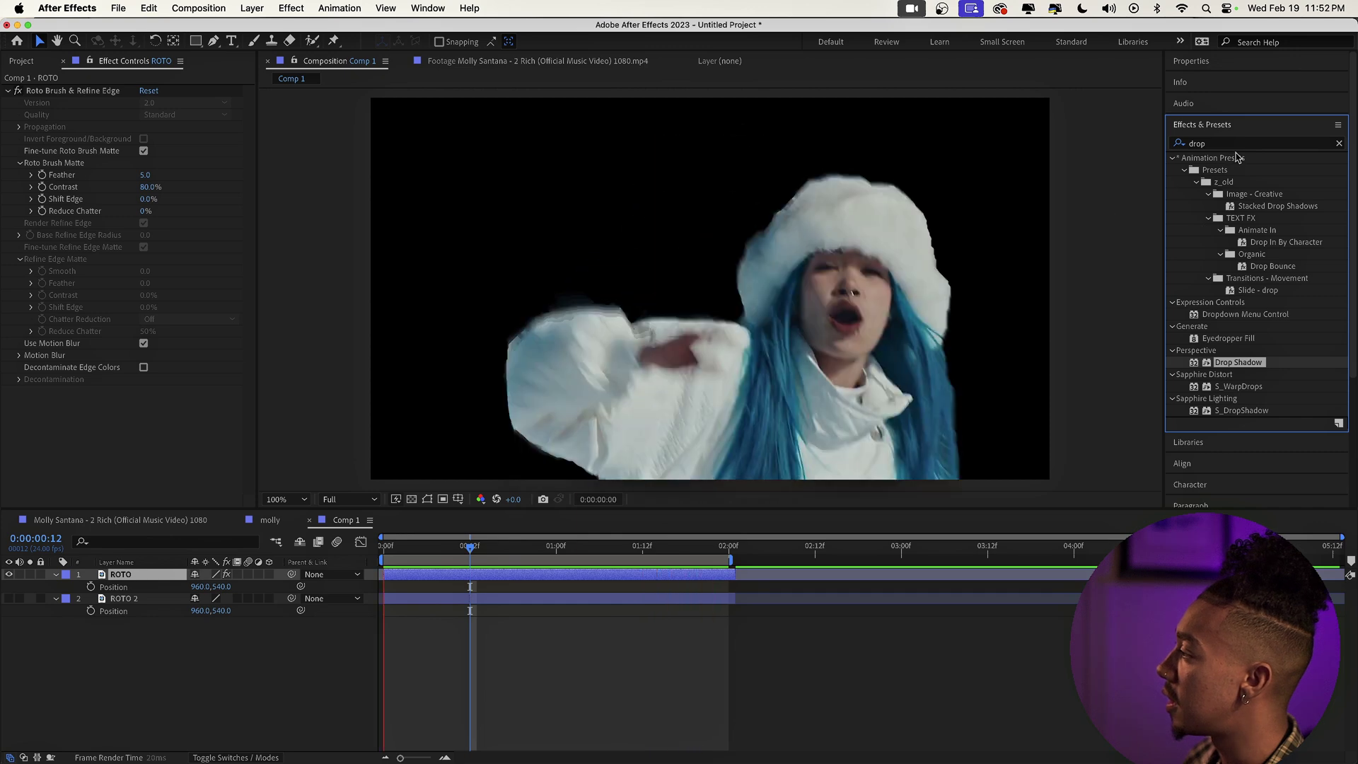
# Apply the S_HalfTone effect to the ROTO layer and set its Dots Frequency to 311.
pyautogui.write('s_halftone')
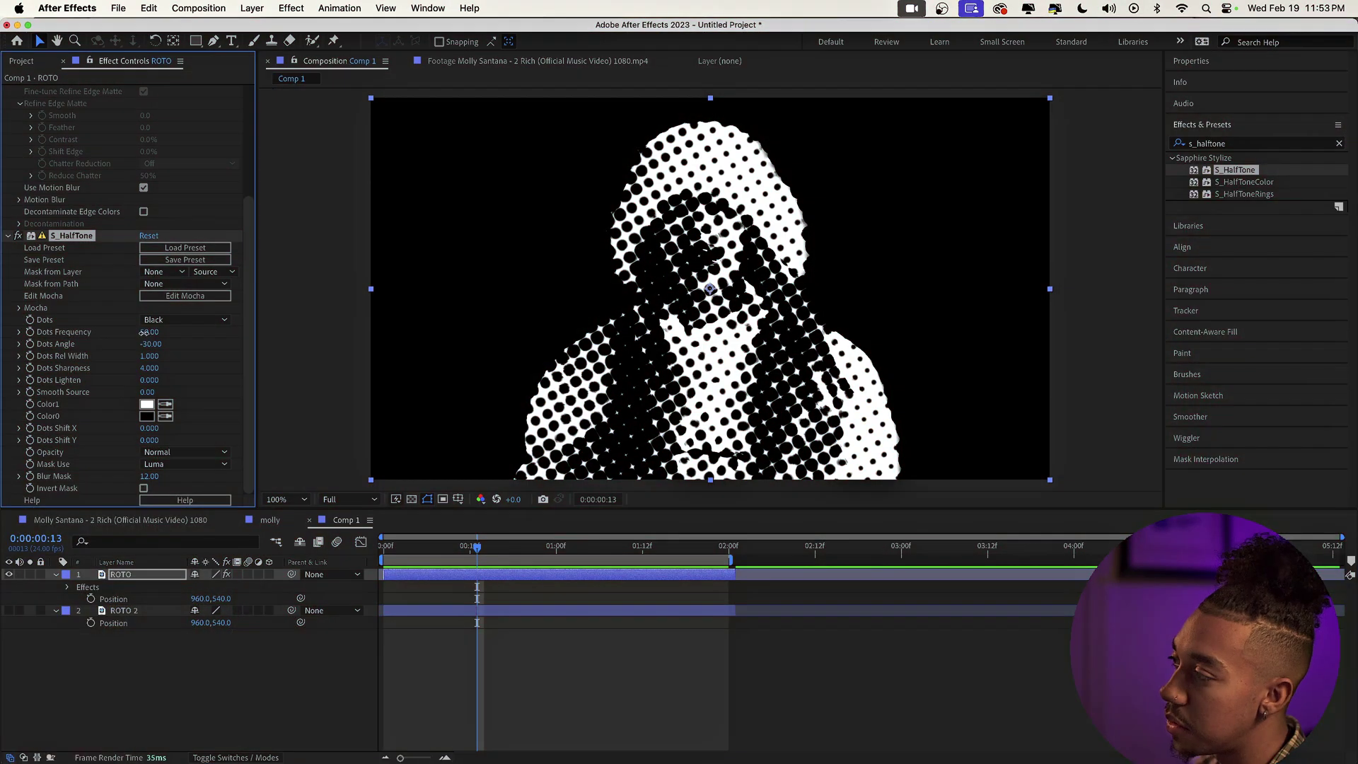
pyautogui.moveTo(144, 332); pyautogui.dragTo(172, 332)
pyautogui.moveTo(359, 360); pyautogui.dragTo(352, 357)
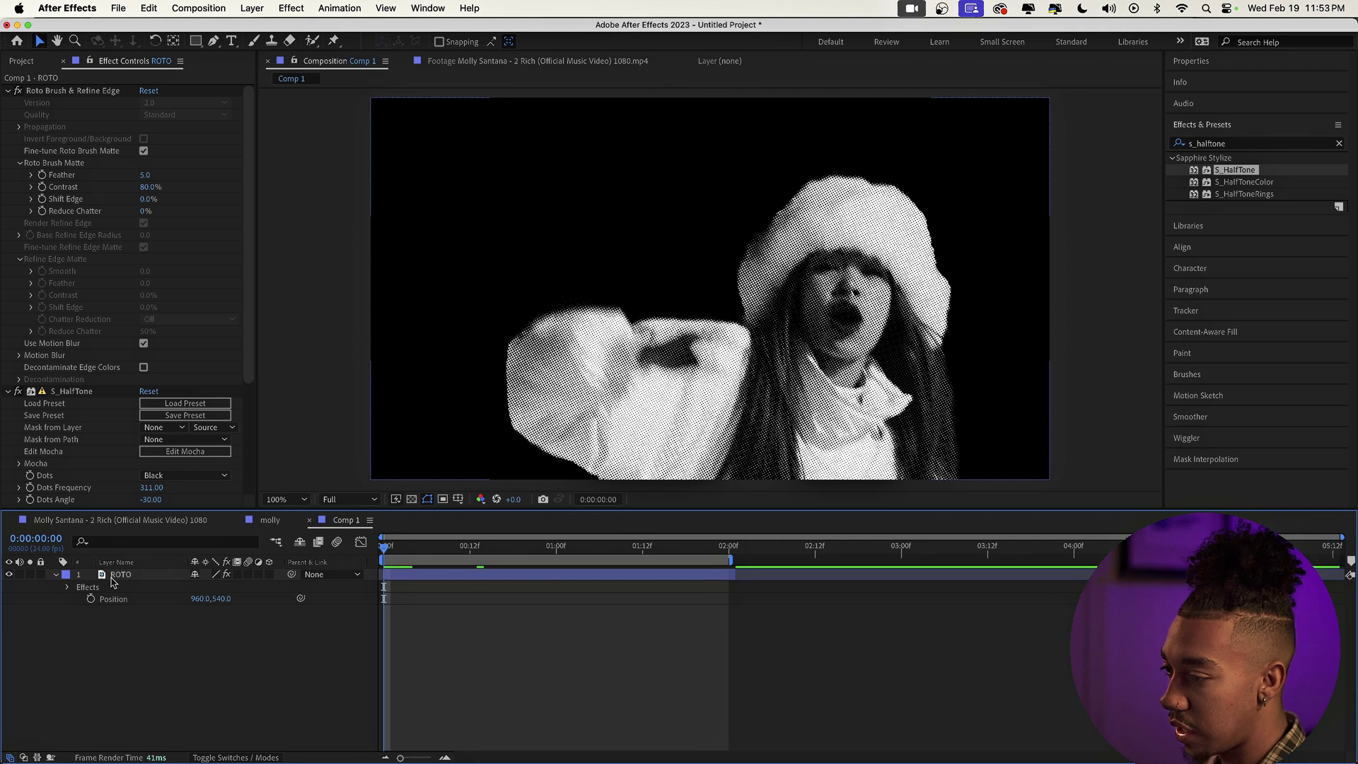
# Duplicate the ROTO layer and remove the S_HalfTone effect from the lower copy.
pyautogui.click(176, 580)
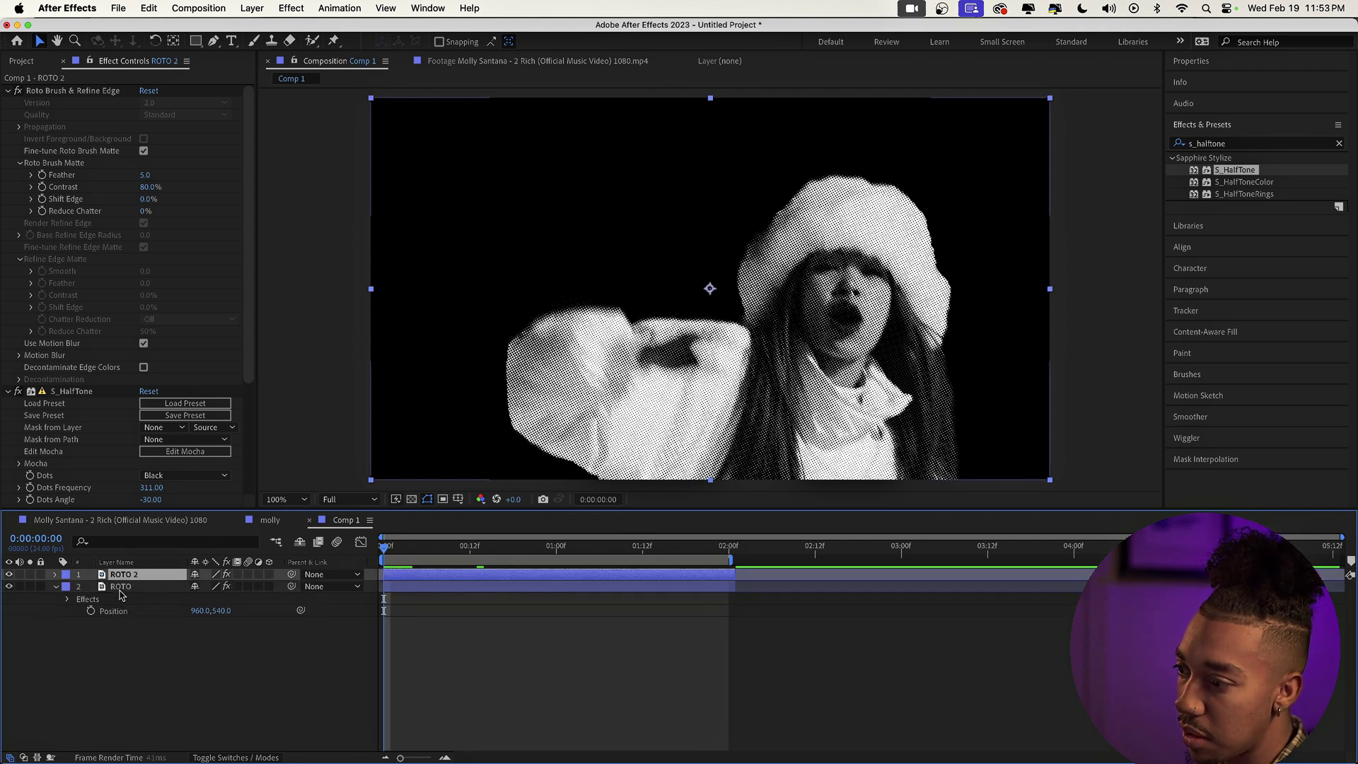
pyautogui.press('super+d')
pyautogui.click(70, 391)
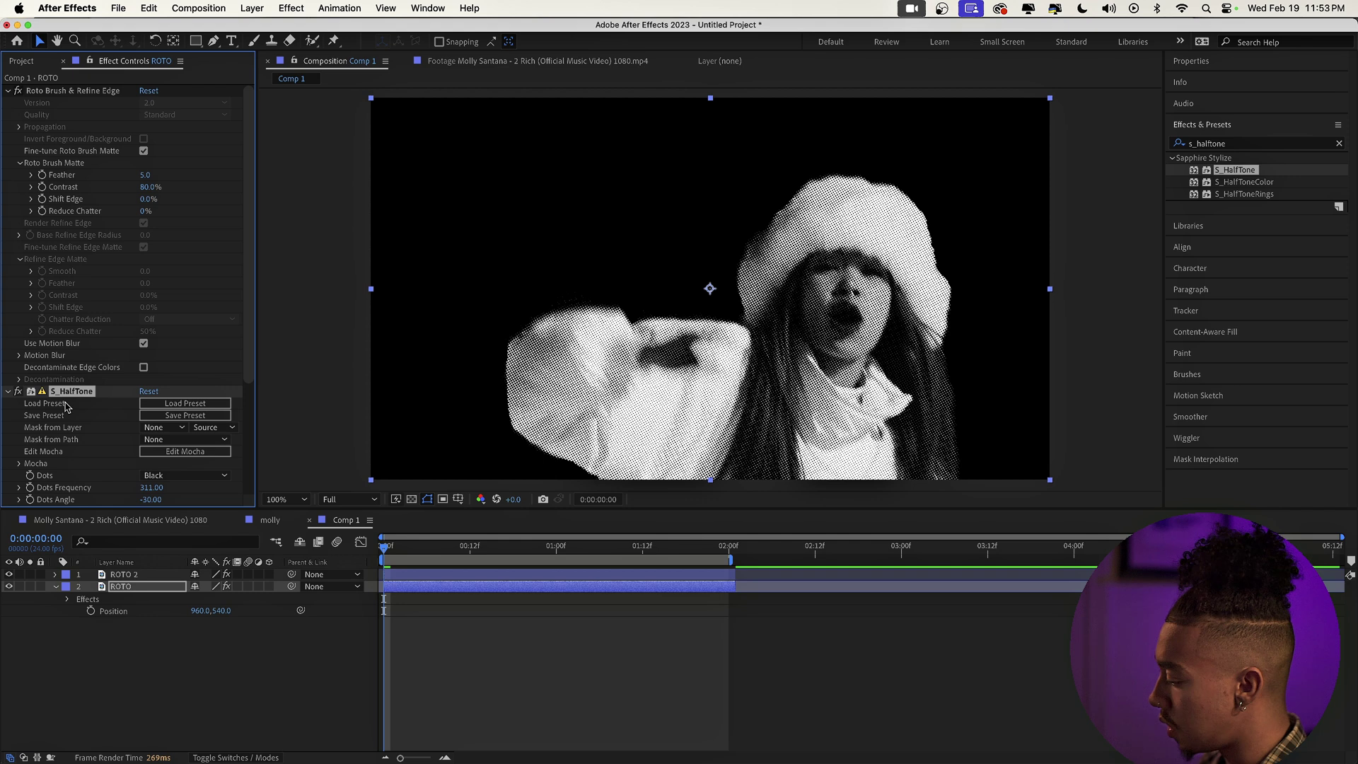
pyautogui.press('Delete')
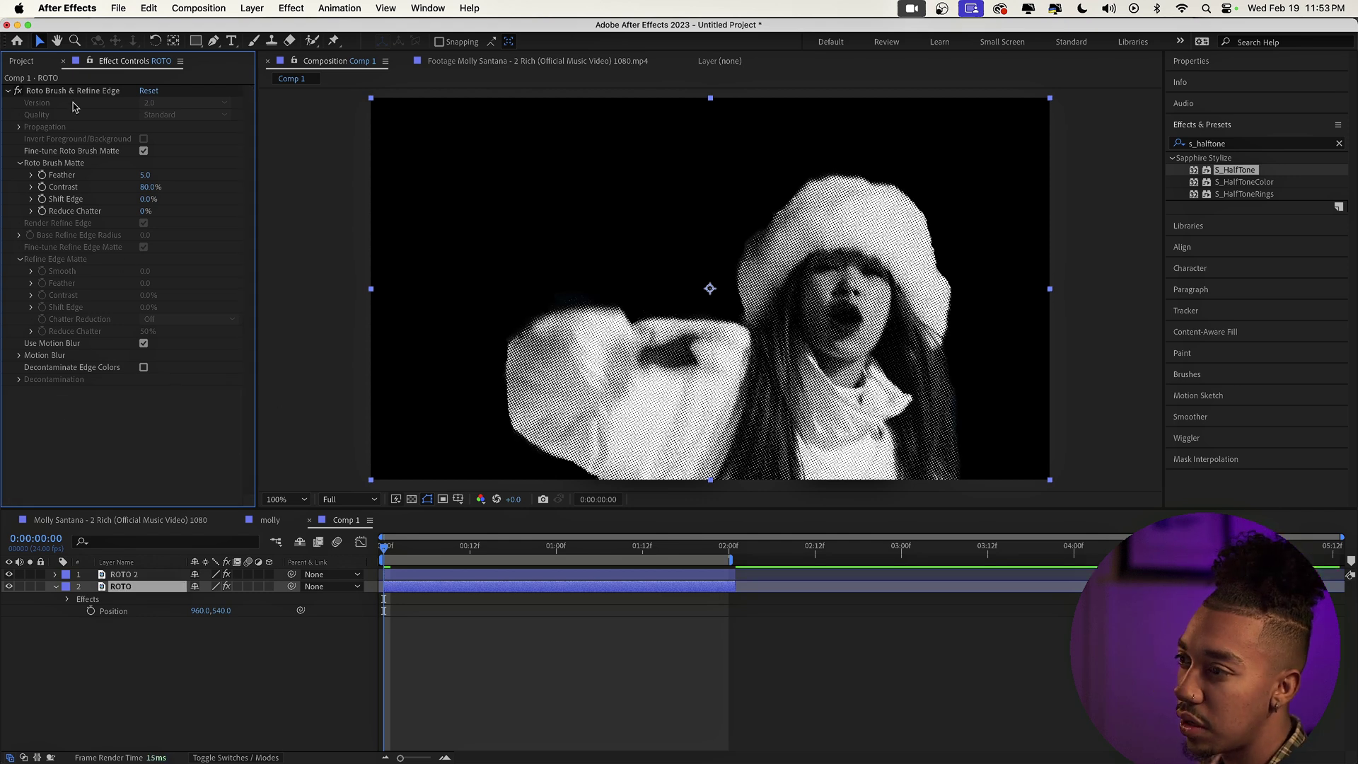
# Remove Roto Brush & Refine Edge from the lower copy and rename that layer bg.
pyautogui.click(77, 92)
pyautogui.press('Delete')
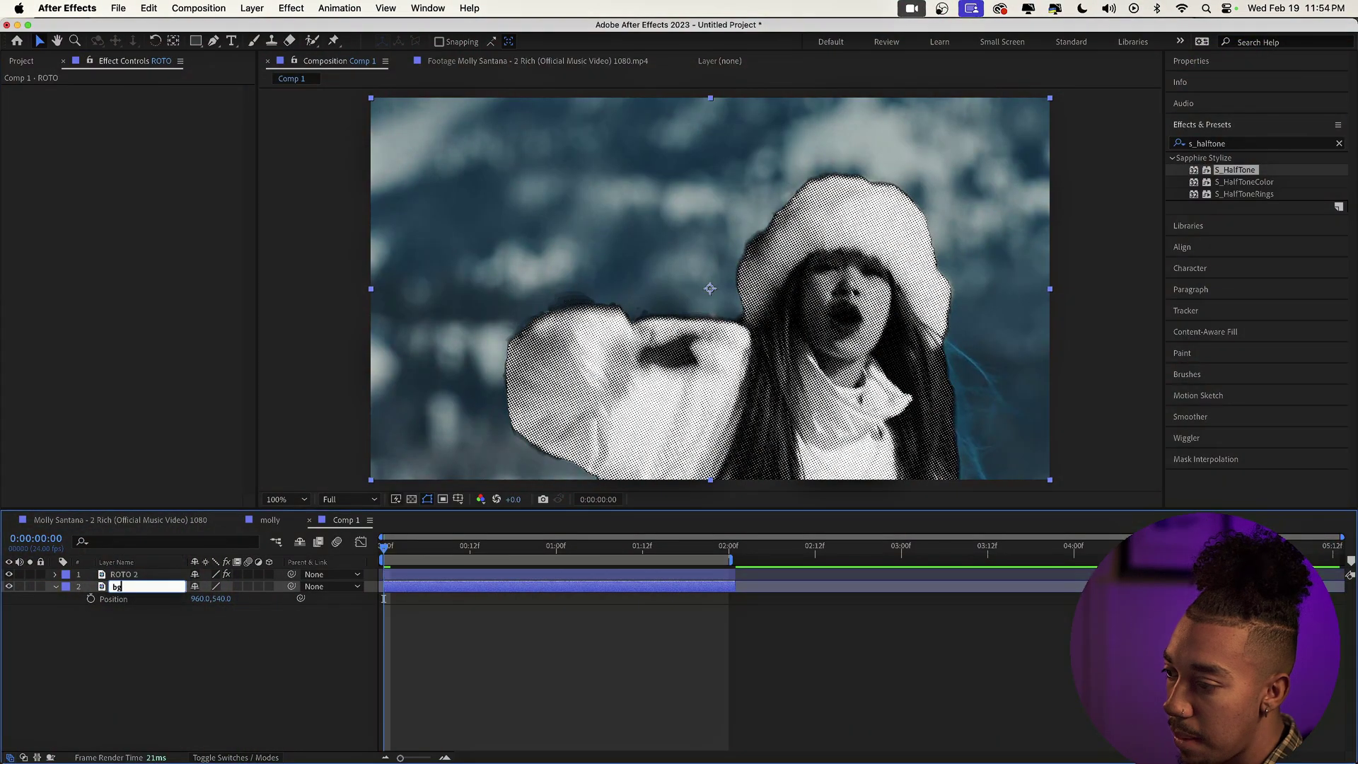
pyautogui.press('Return')
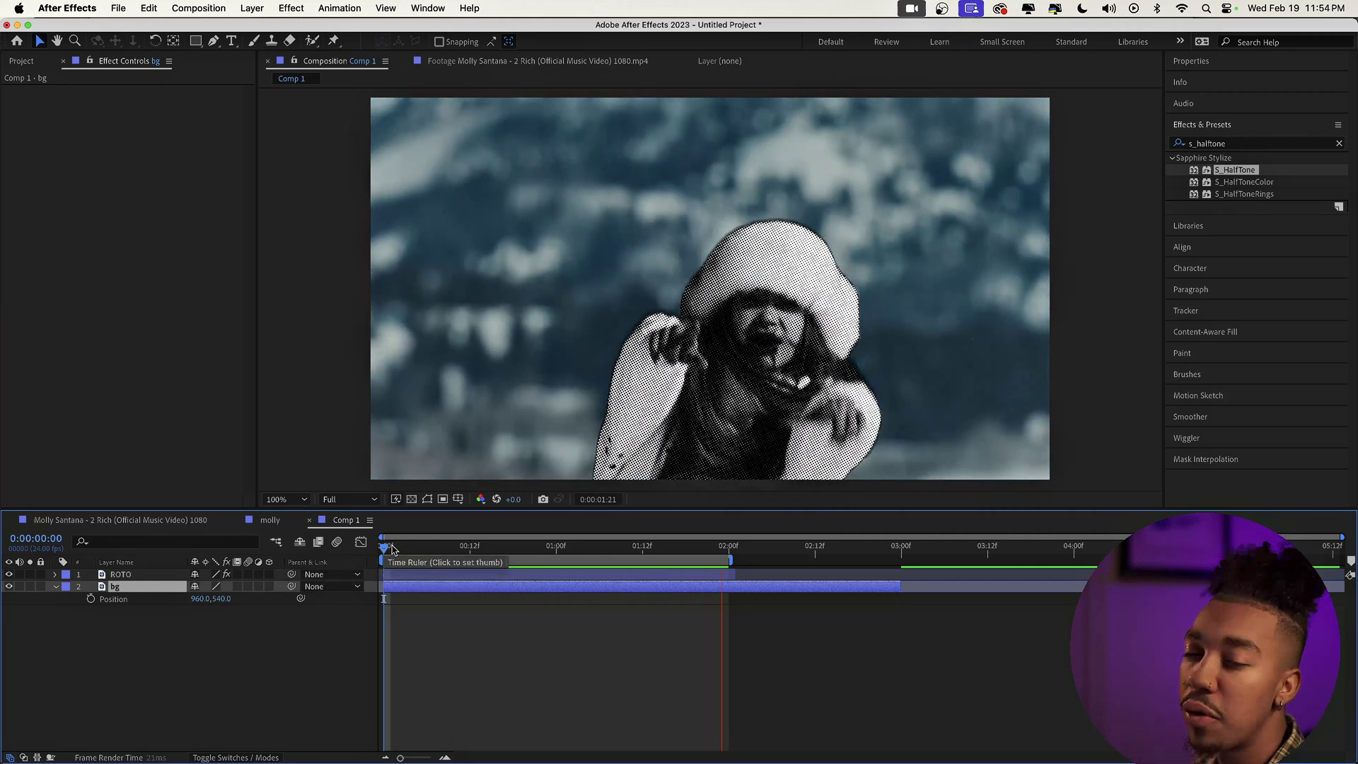
# Stop the preview near the start of the composition and add a Stroke layer style to the ROTO layer.
pyautogui.press('space')
pyautogui.click(393, 550)
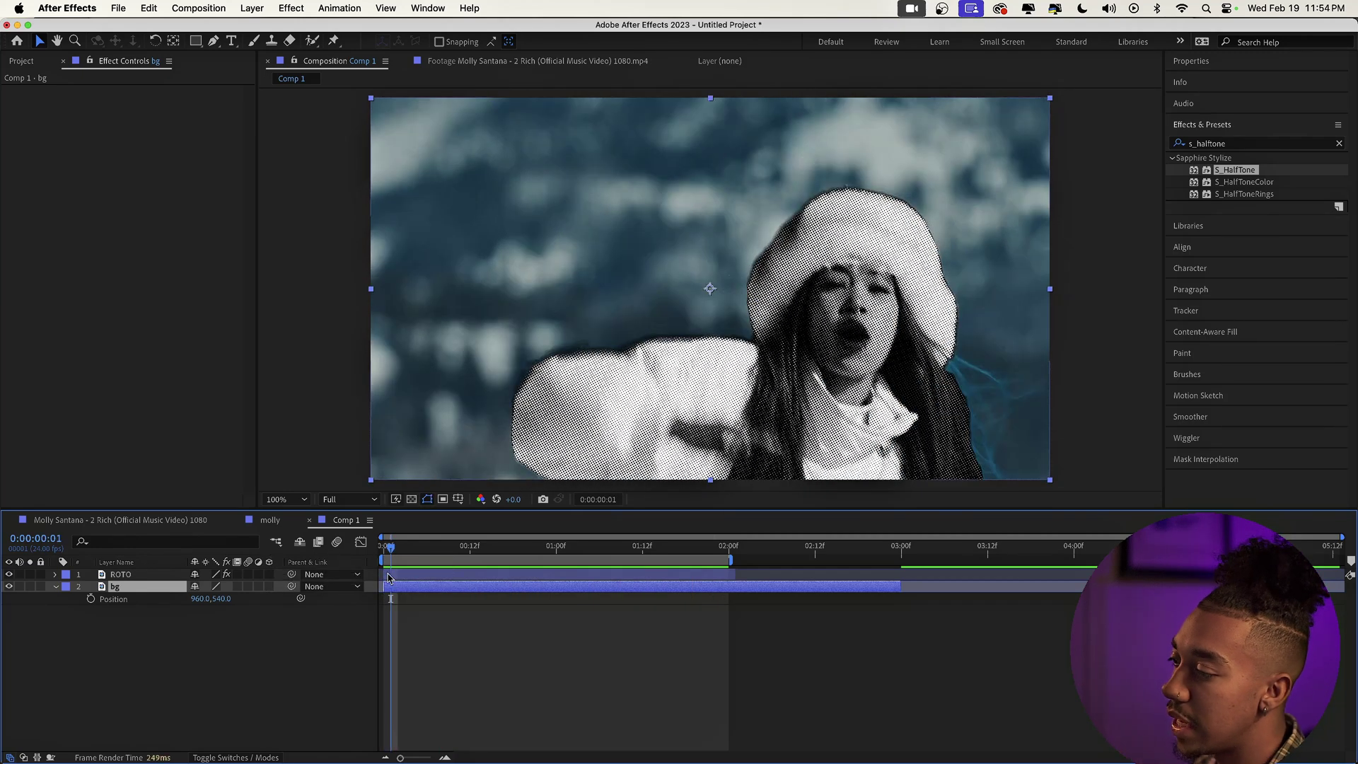
pyautogui.click(398, 578)
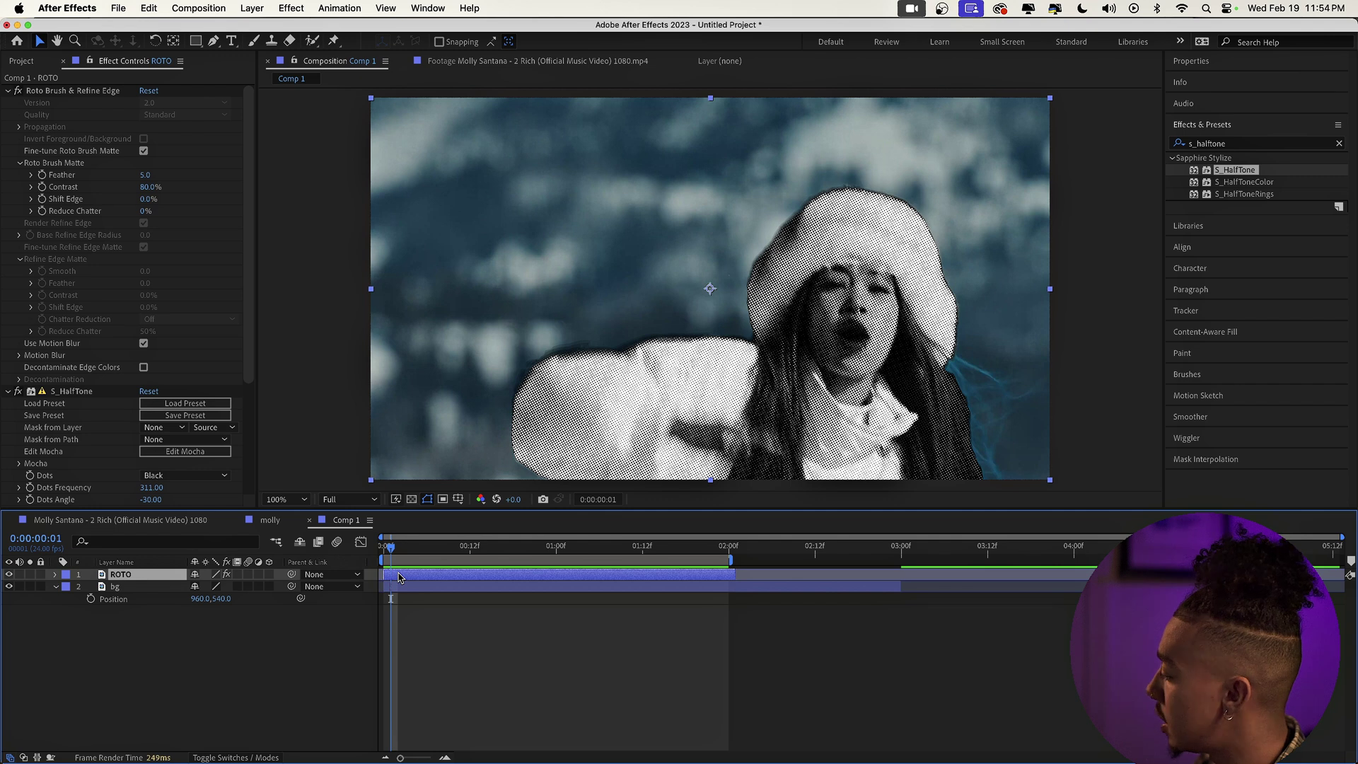
pyautogui.rightClick(401, 577)
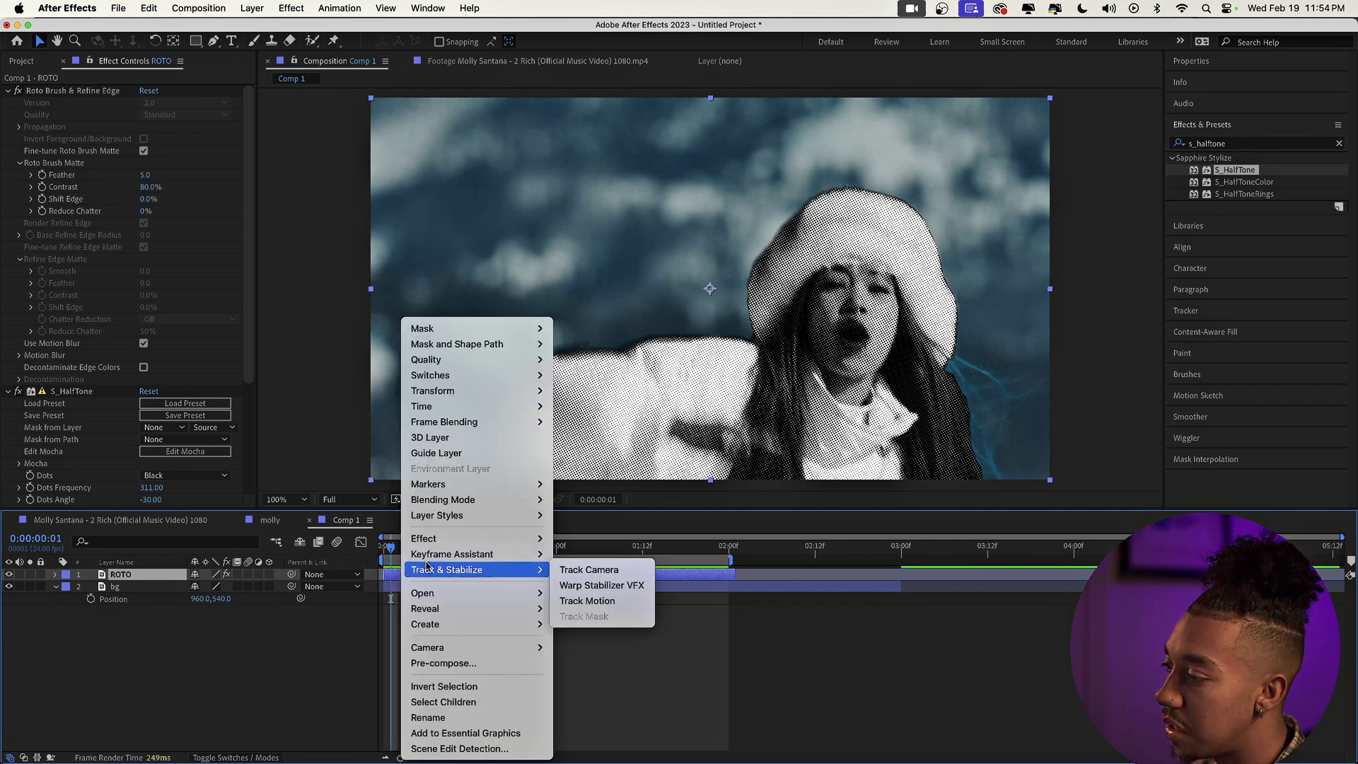
pyautogui.moveTo(459, 523)
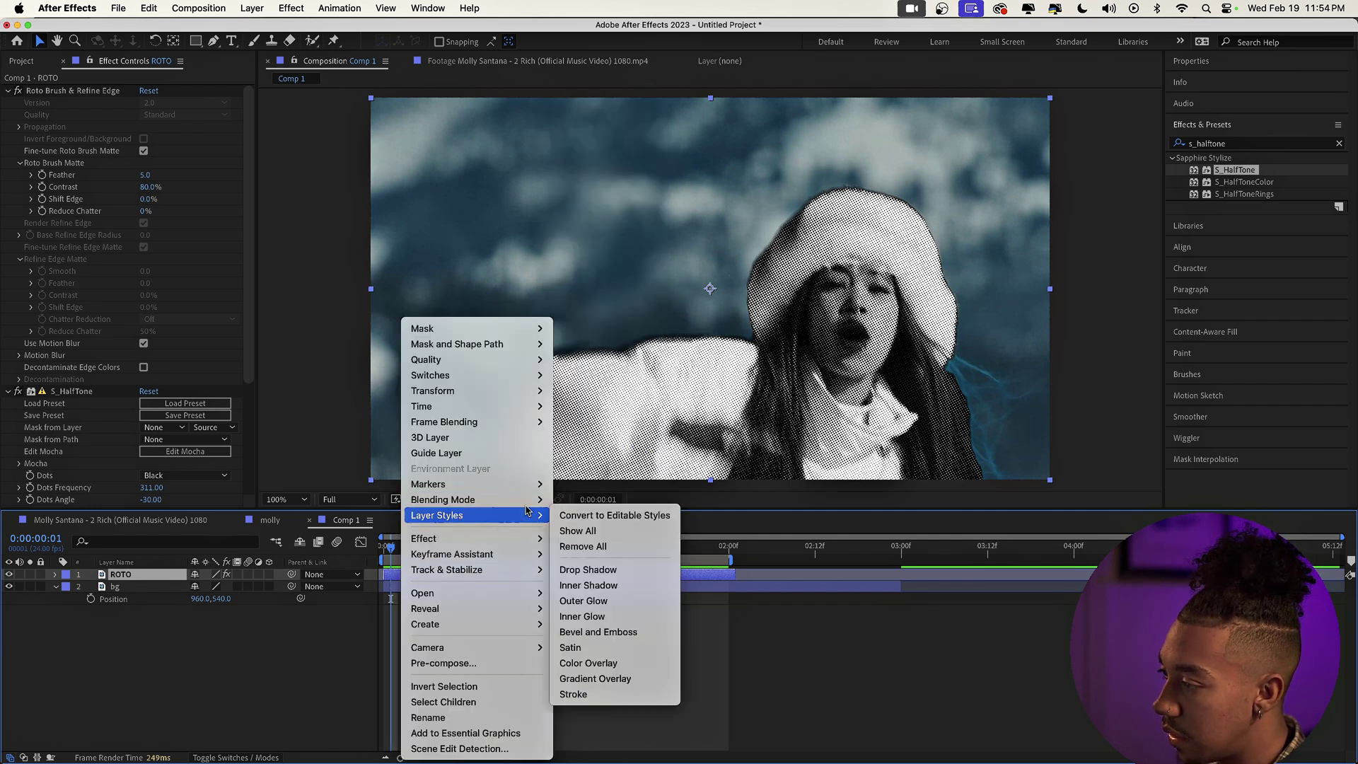
pyautogui.click(586, 696)
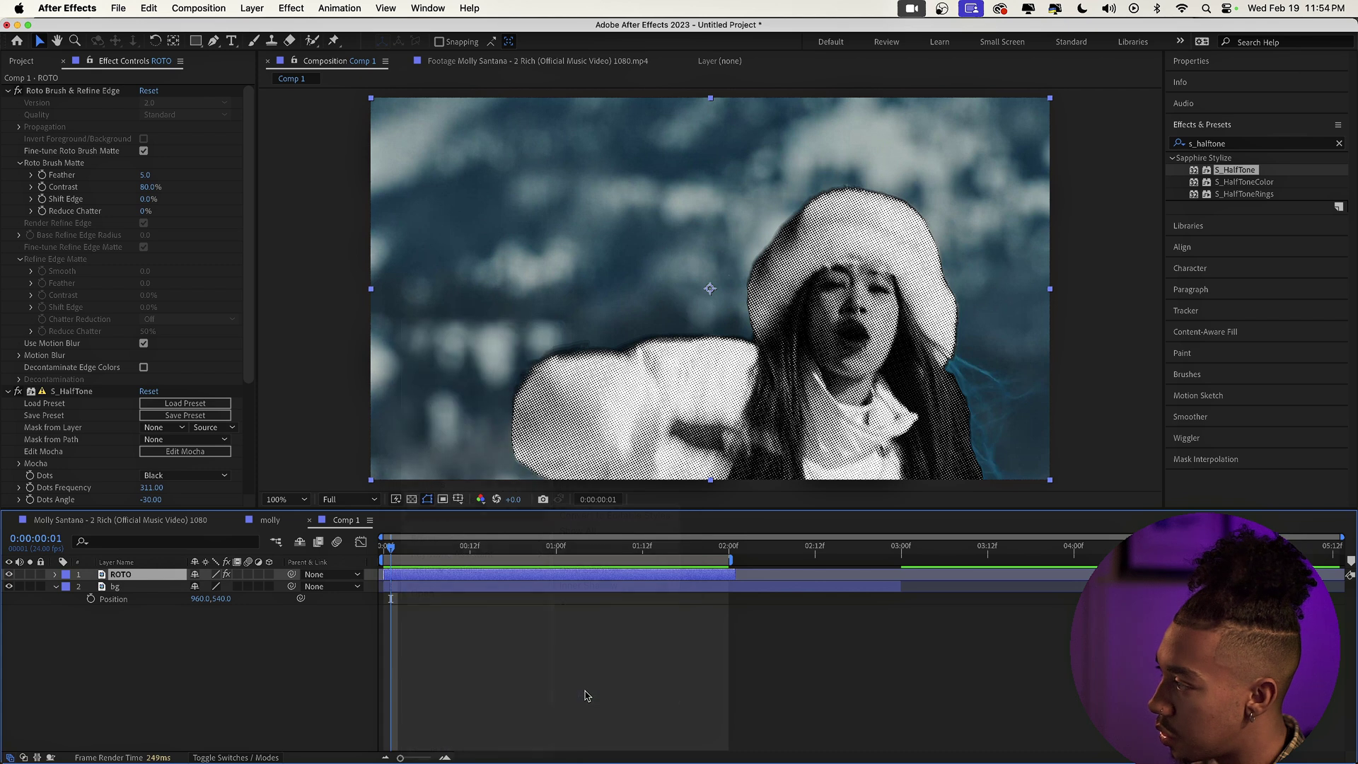
# Set the ROTO layer's stroke size to 5.0 and preview the composition from its start.
pyautogui.click(470, 545)
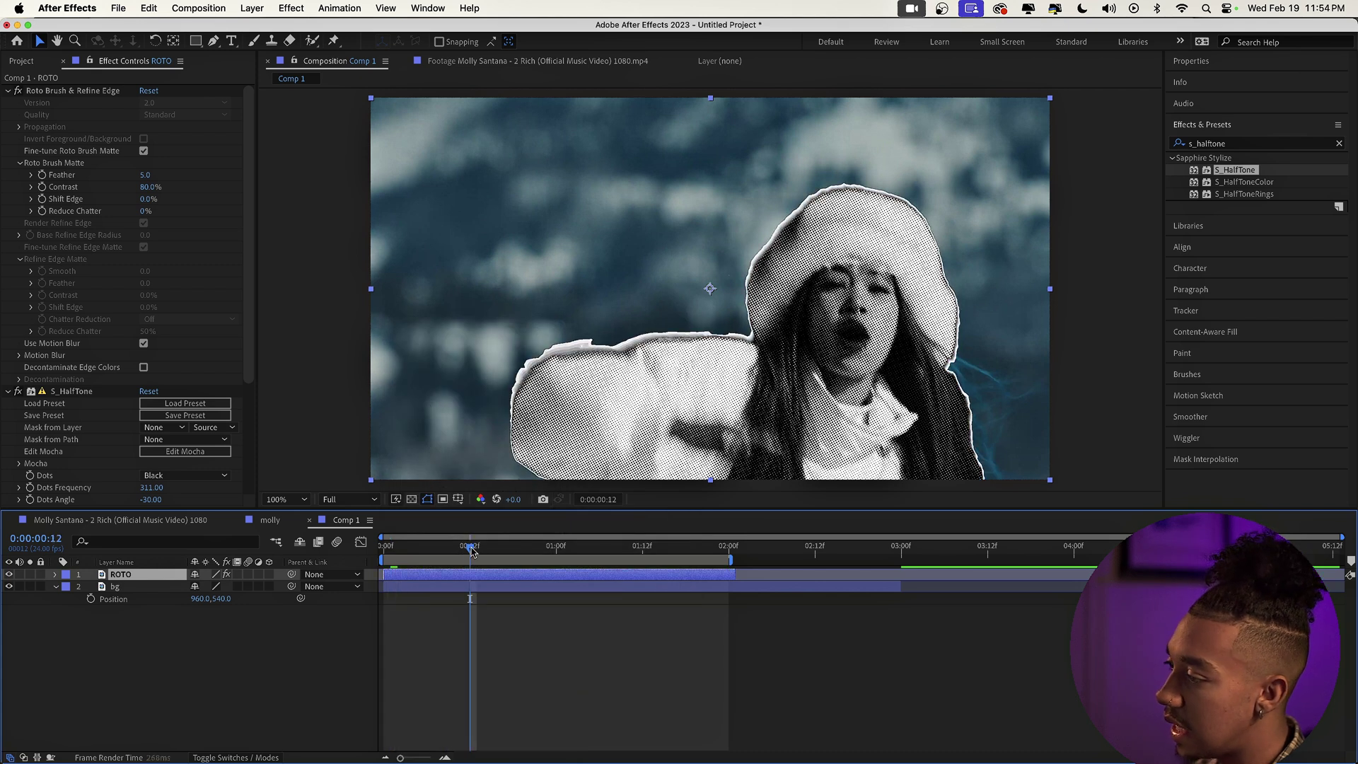
pyautogui.click(56, 574)
pyautogui.click(80, 648)
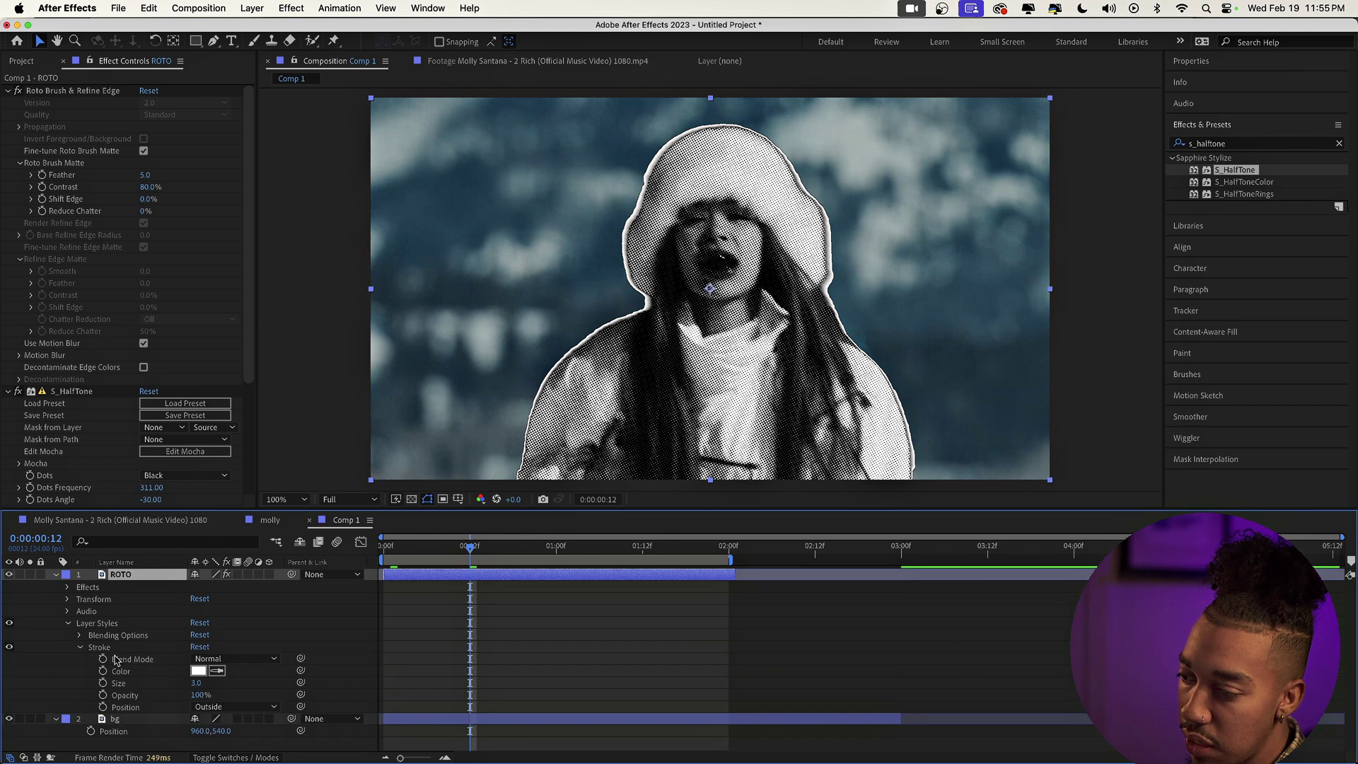
pyautogui.click(205, 673)
pyautogui.press('Escape')
pyautogui.moveTo(218, 685); pyautogui.dragTo(219, 690)
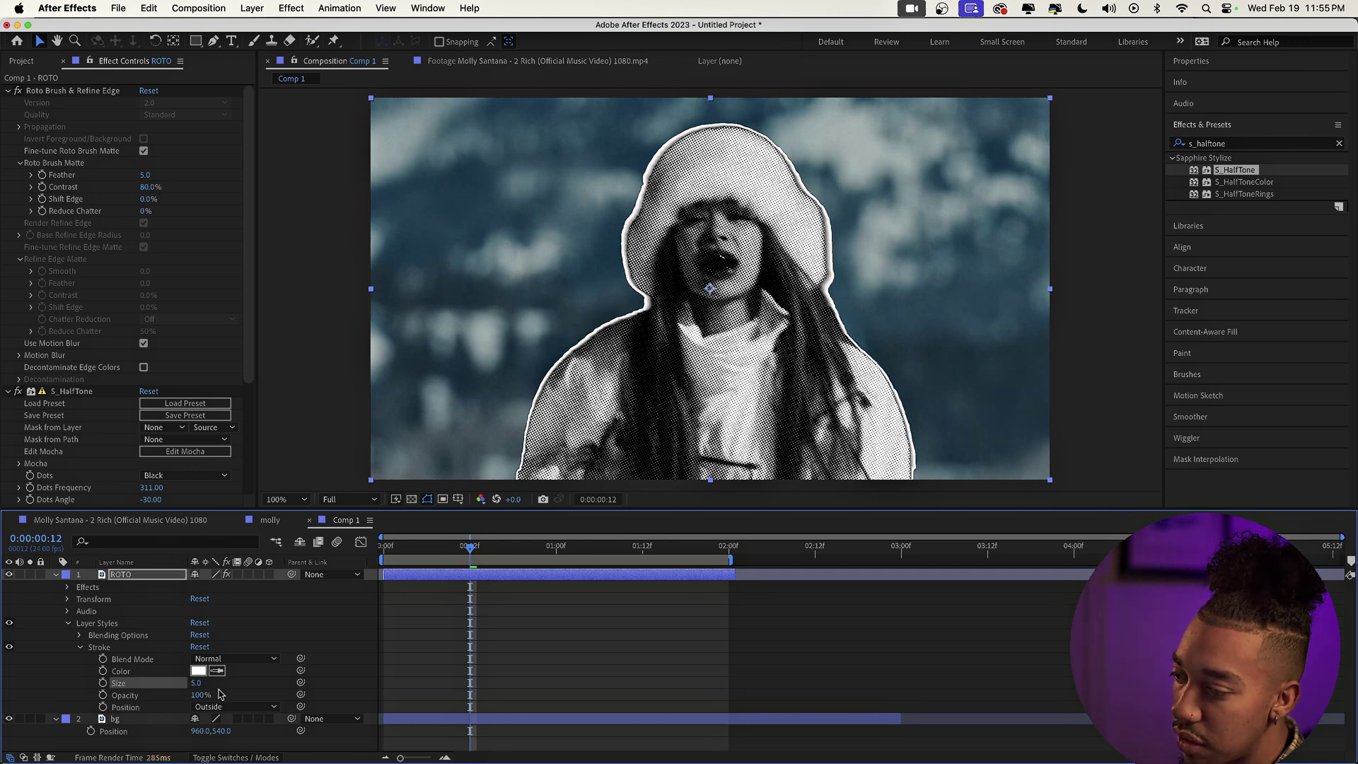
pyautogui.press('Home')
pyautogui.press('space')
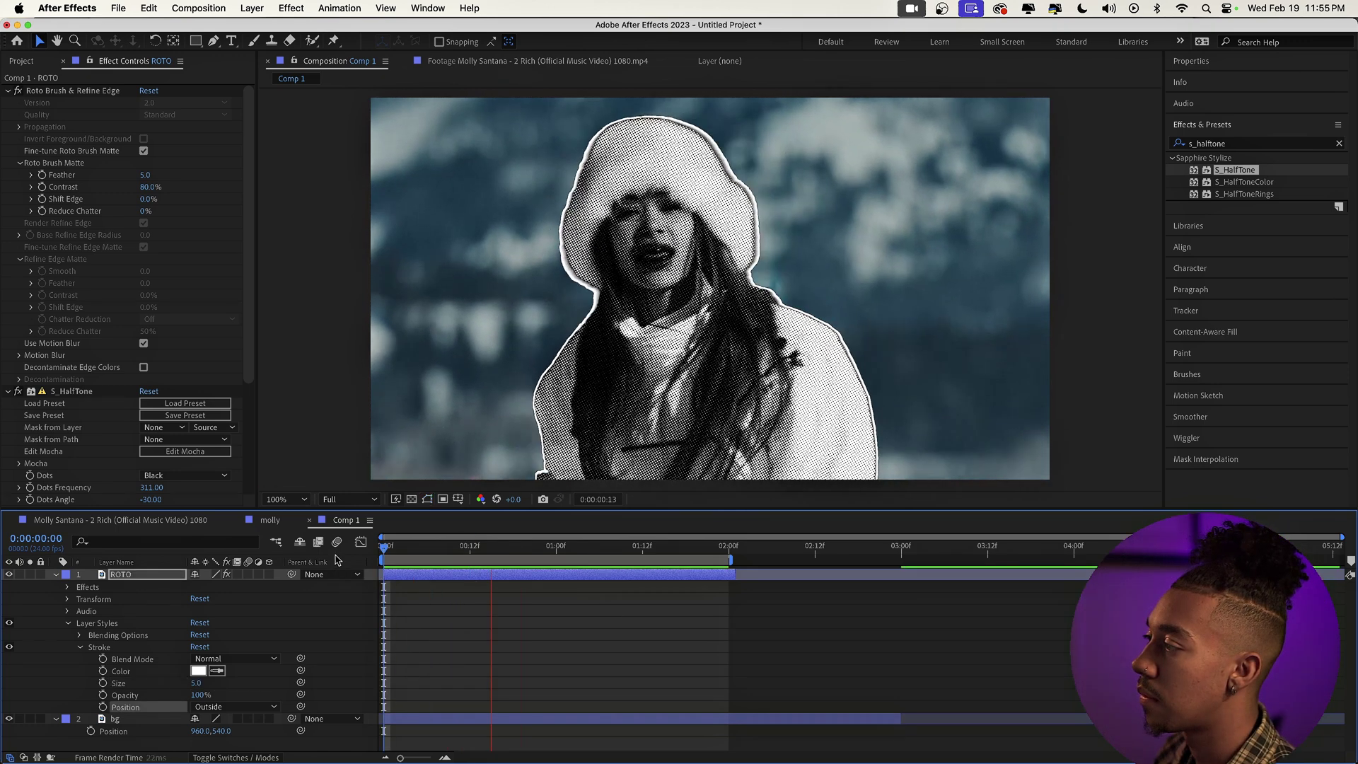
pyautogui.press('space')
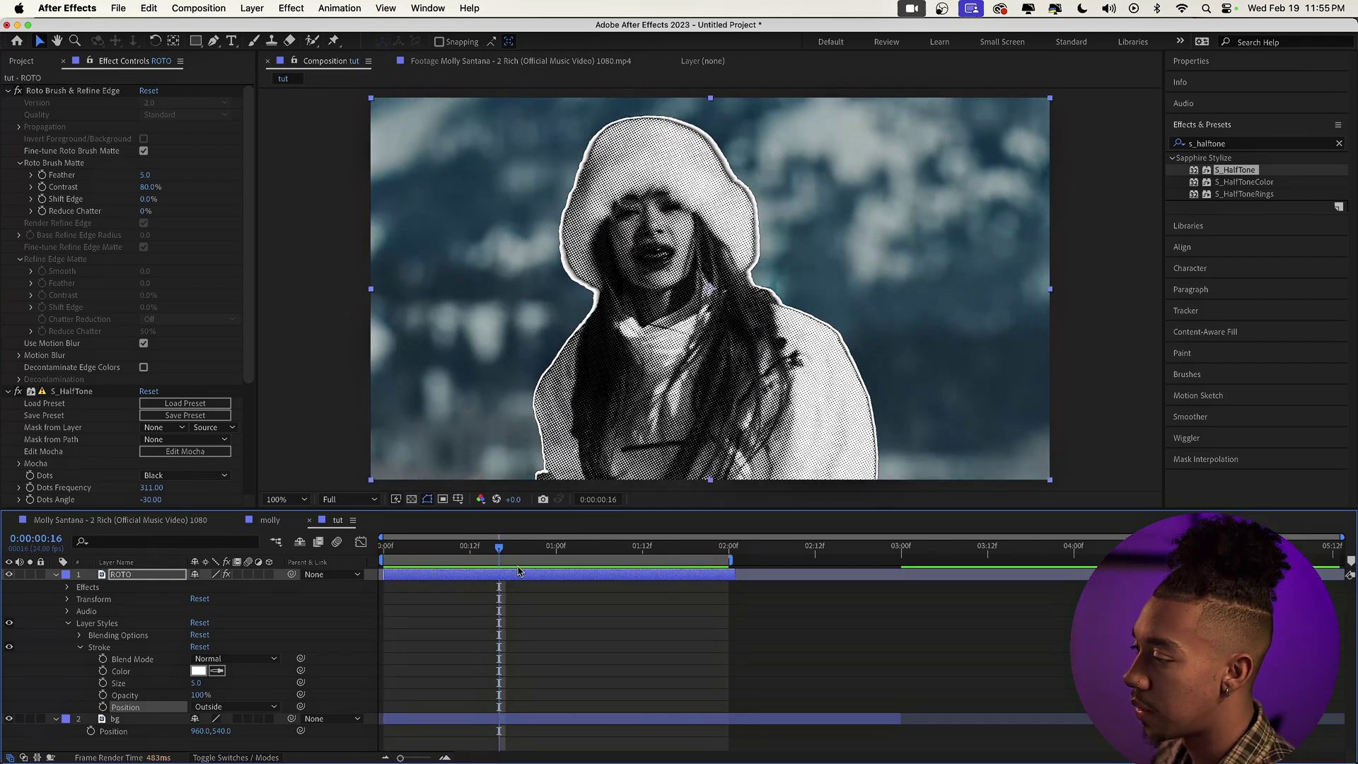
# Add a Drop Shadow layer style to the ROTO layer with distance 74, size 54 and noise 15%.
pyautogui.rightClick(504, 576)
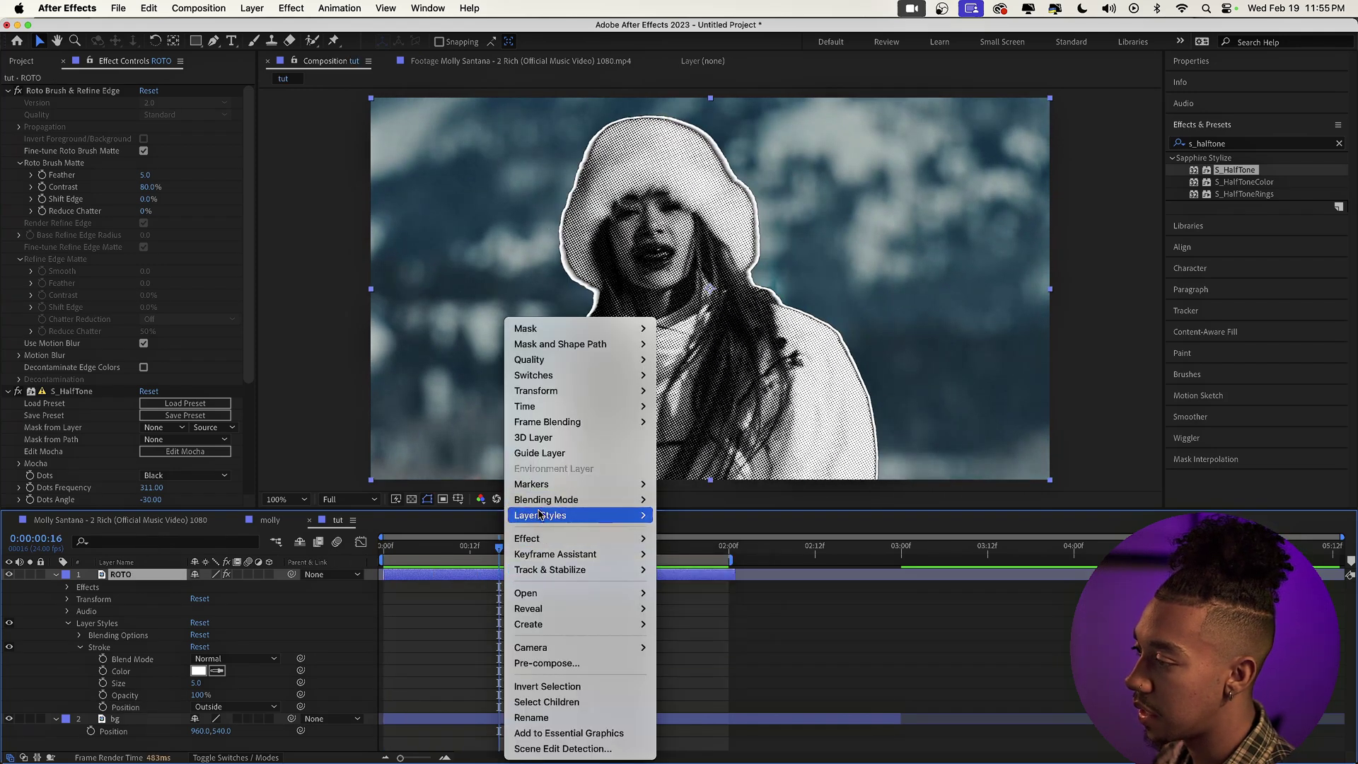
pyautogui.moveTo(566, 515)
pyautogui.click(691, 569)
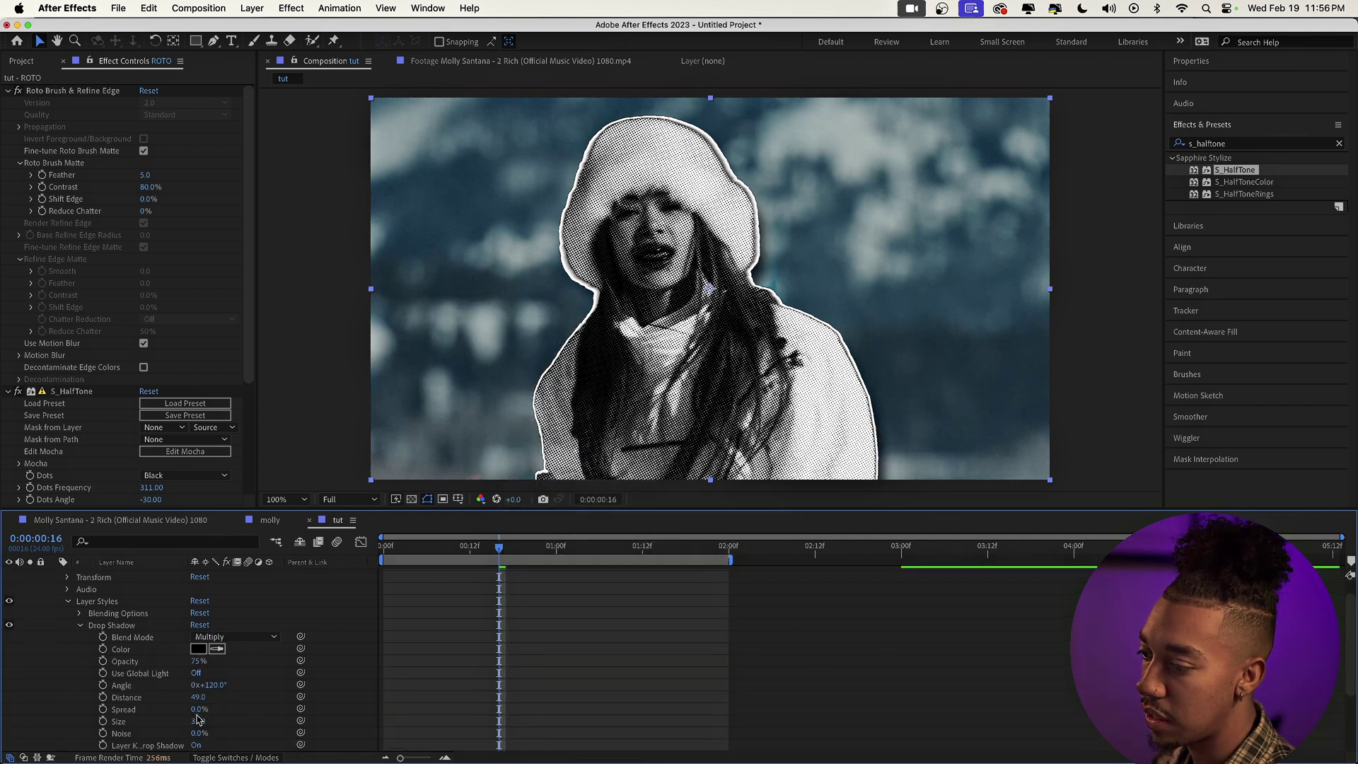
pyautogui.moveTo(203, 696); pyautogui.dragTo(246, 735)
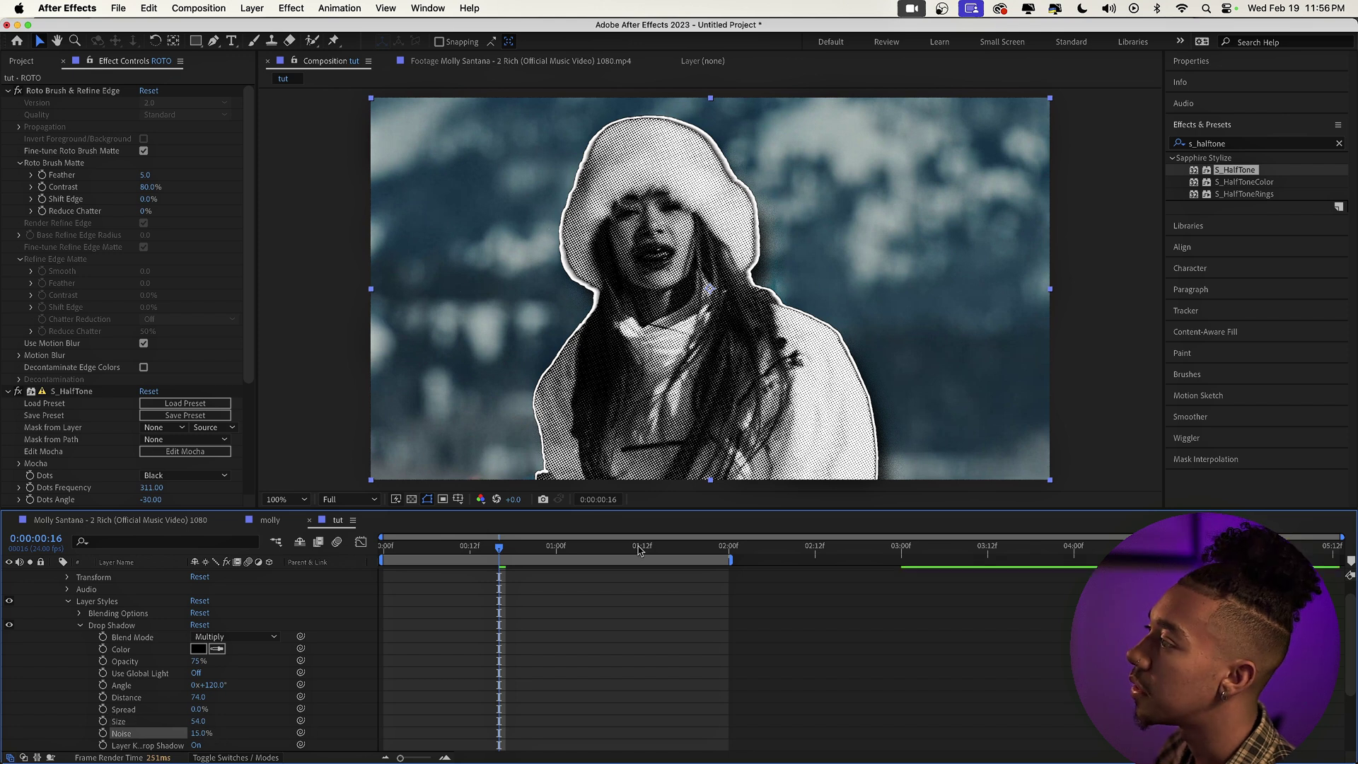
pyautogui.scroll(2, 454, 591)
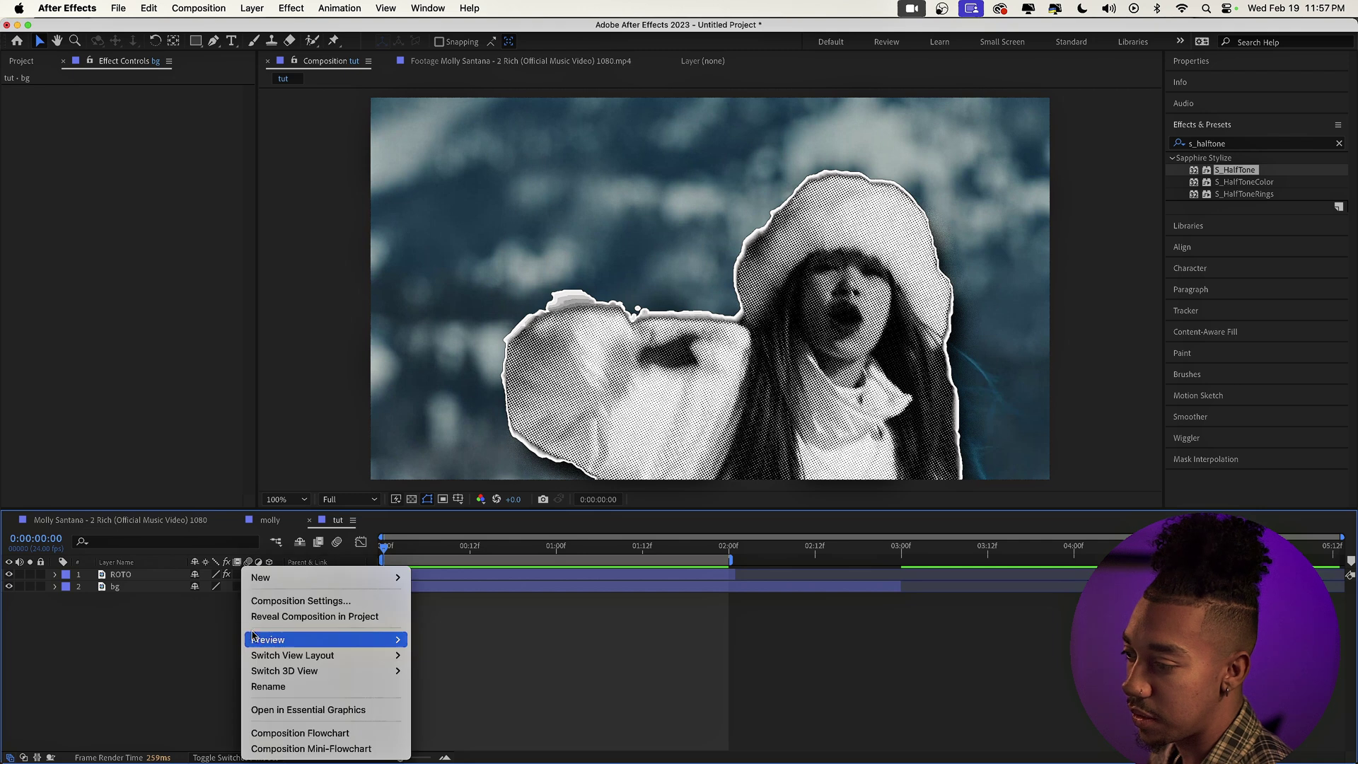
# Create an adjustment layer above the ROTO layer, apply Posterize Time at a frame rate of 8, and preview it.
pyautogui.moveTo(342, 577)
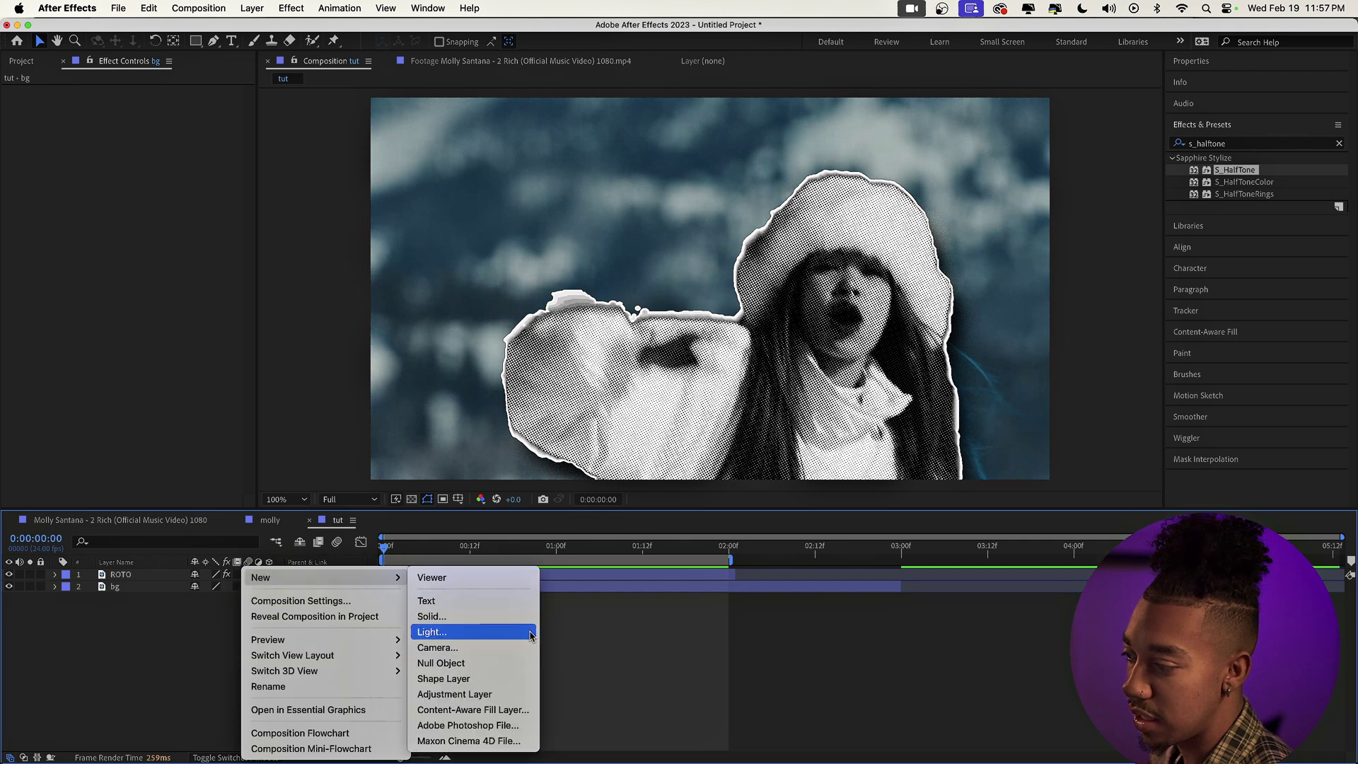
pyautogui.click(490, 696)
pyautogui.doubleClick(1283, 140)
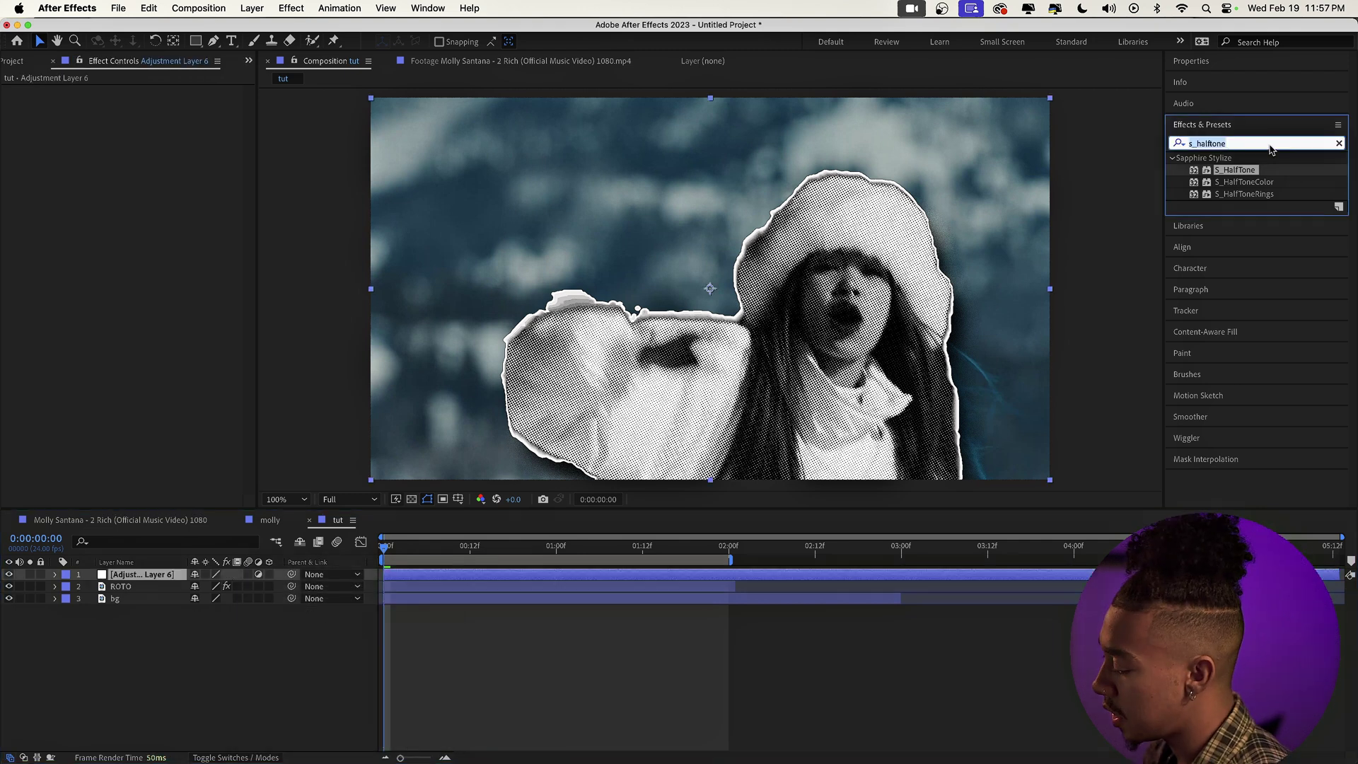
pyautogui.write('poster')
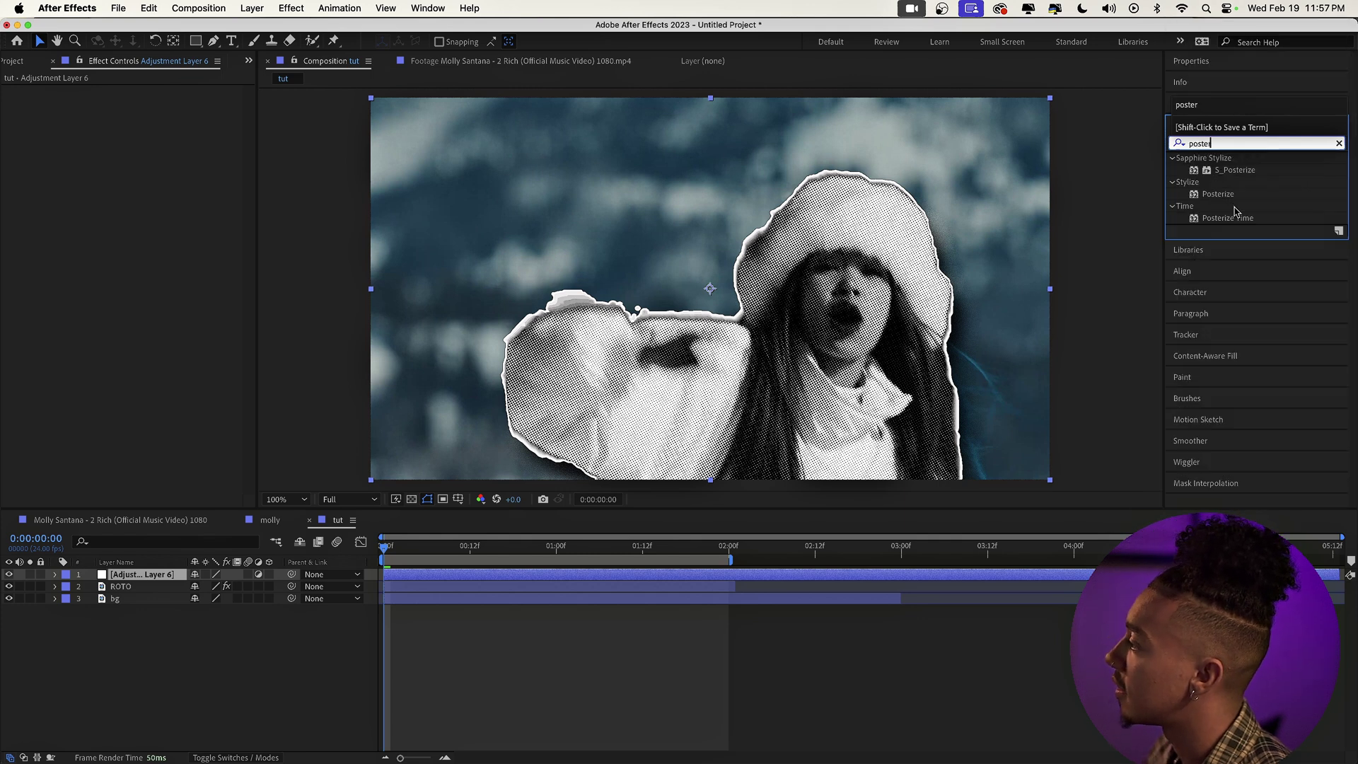
pyautogui.moveTo(1235, 212); pyautogui.dragTo(147, 104)
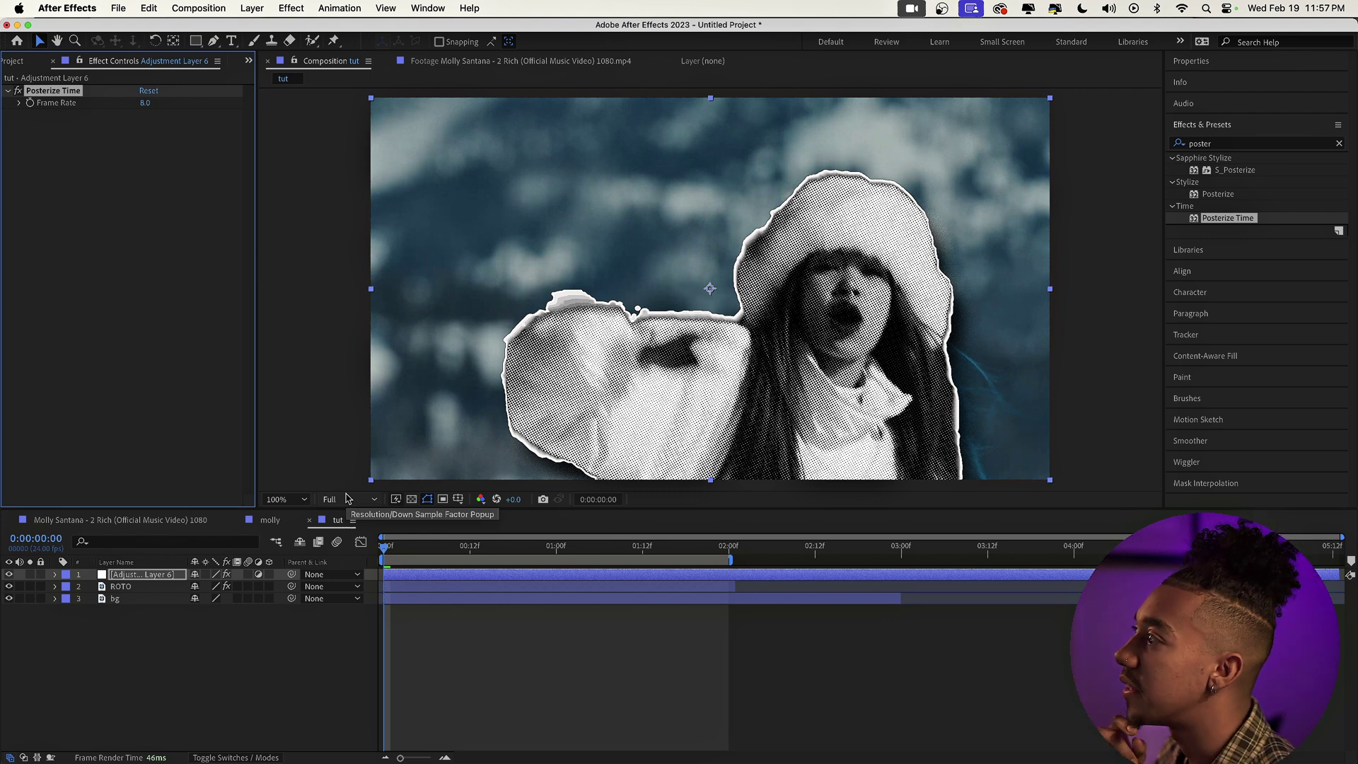
pyautogui.press('space')
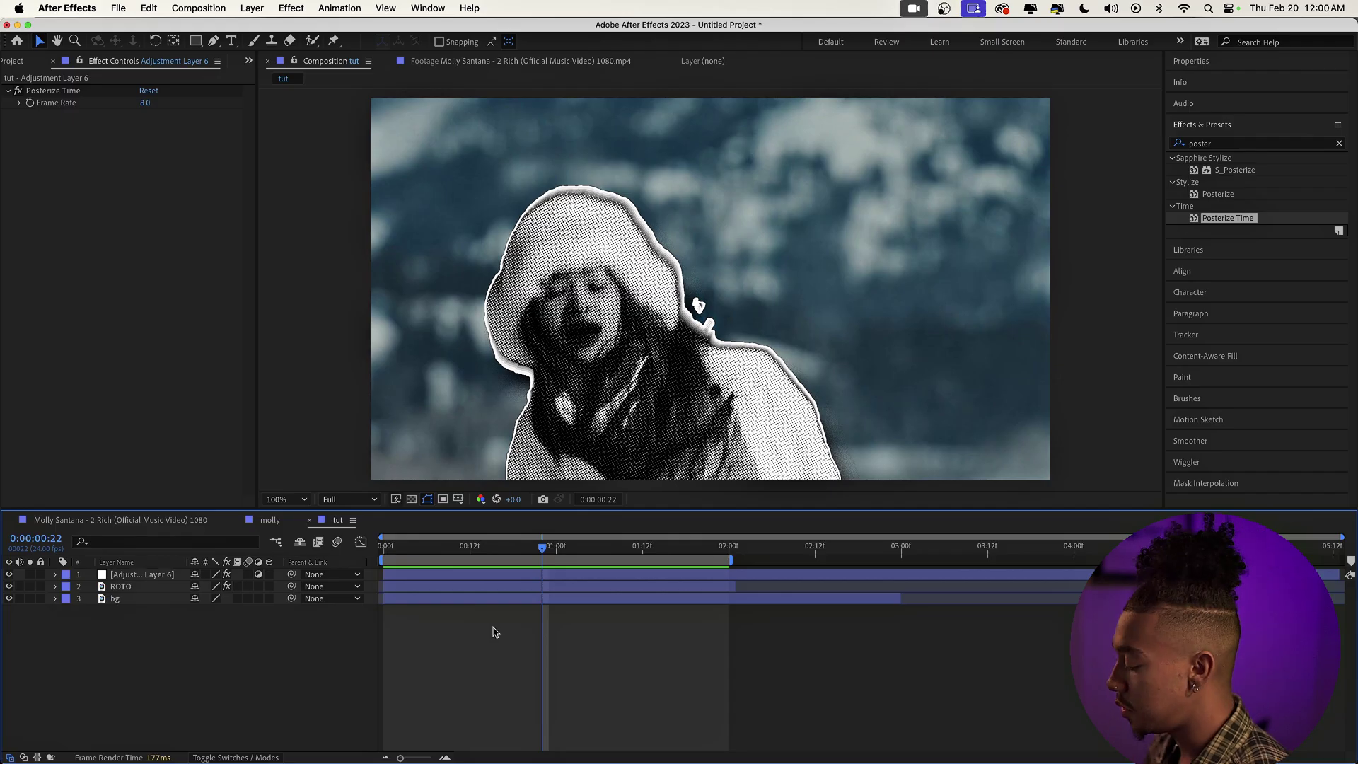
# Create a purple 1920 × 1080 px solid named BACKGROUND and place it between the ROTO and bg layers.
pyautogui.press('super+y')
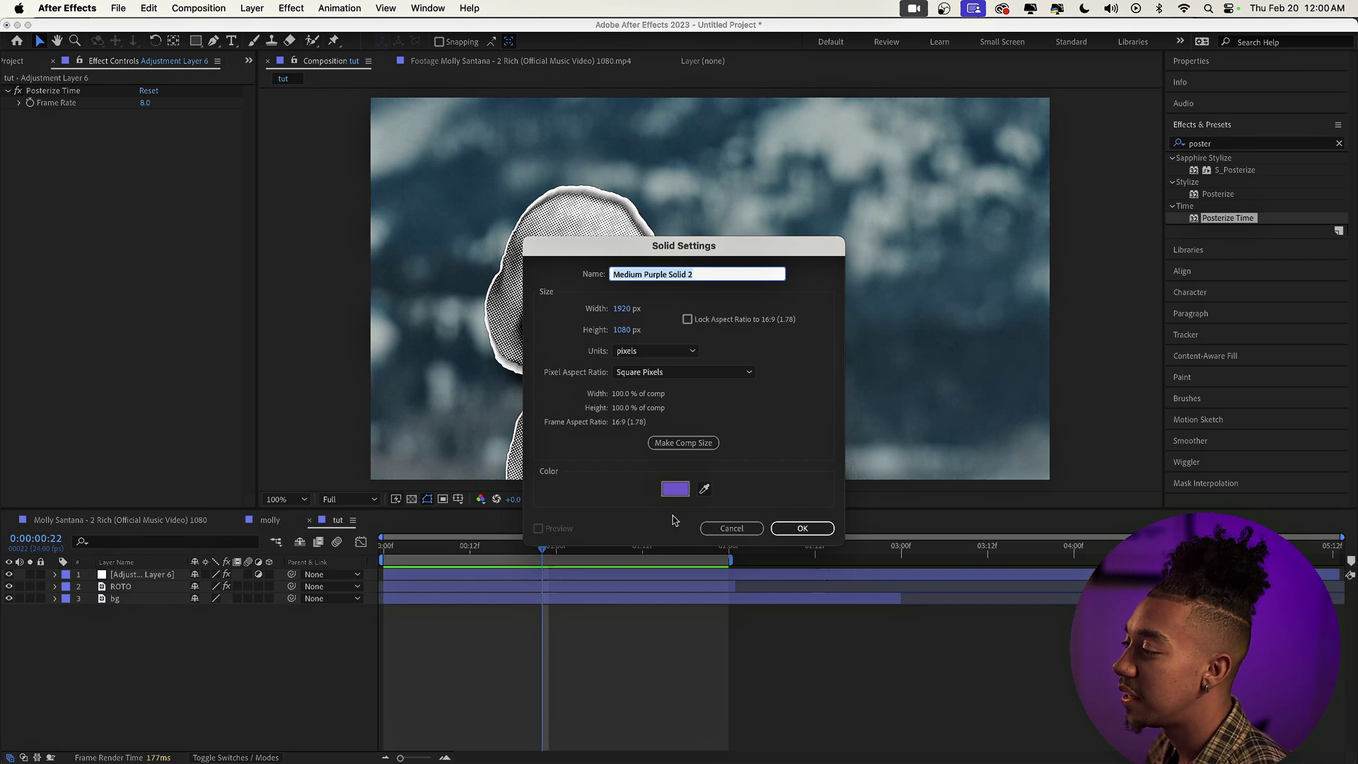
pyautogui.click(674, 520)
pyautogui.click(672, 487)
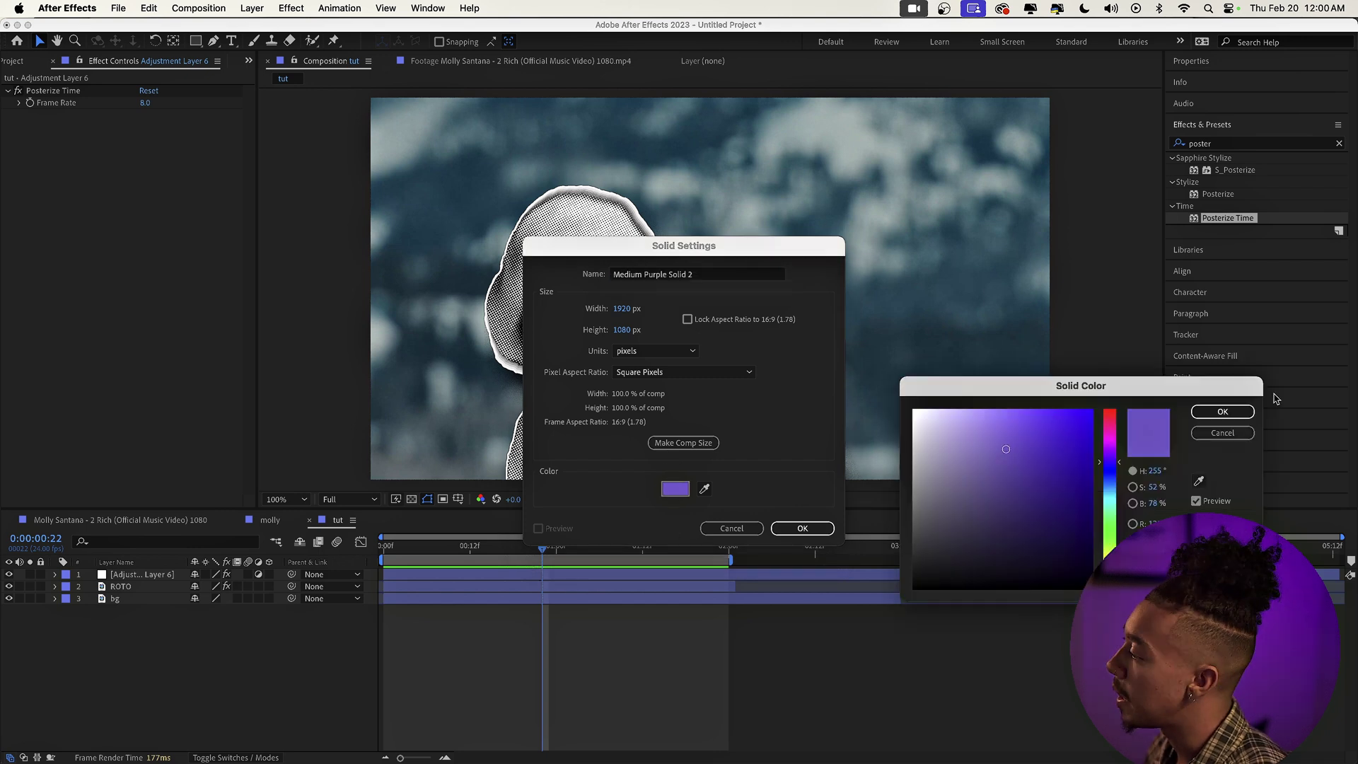
pyautogui.click(1214, 414)
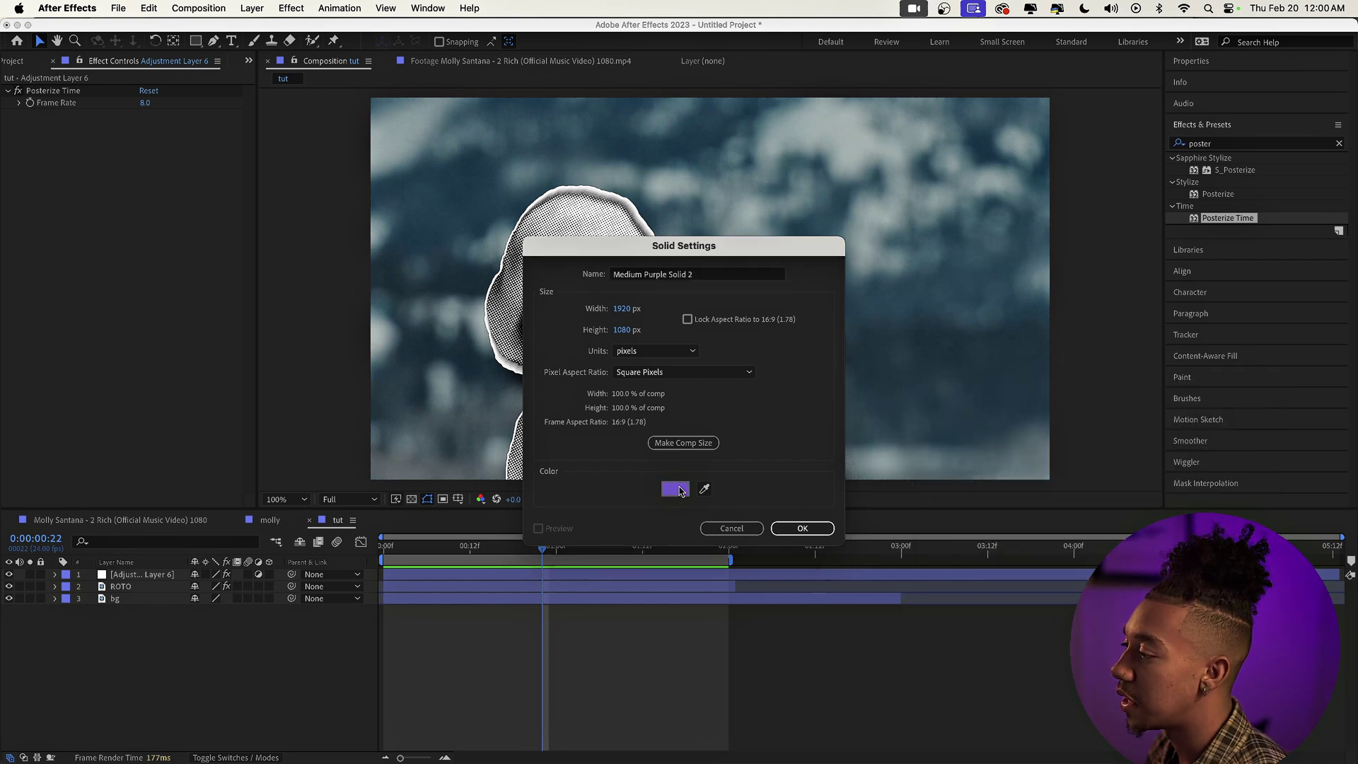
pyautogui.click(675, 489)
pyautogui.click(1214, 415)
pyautogui.press('BackSpace')
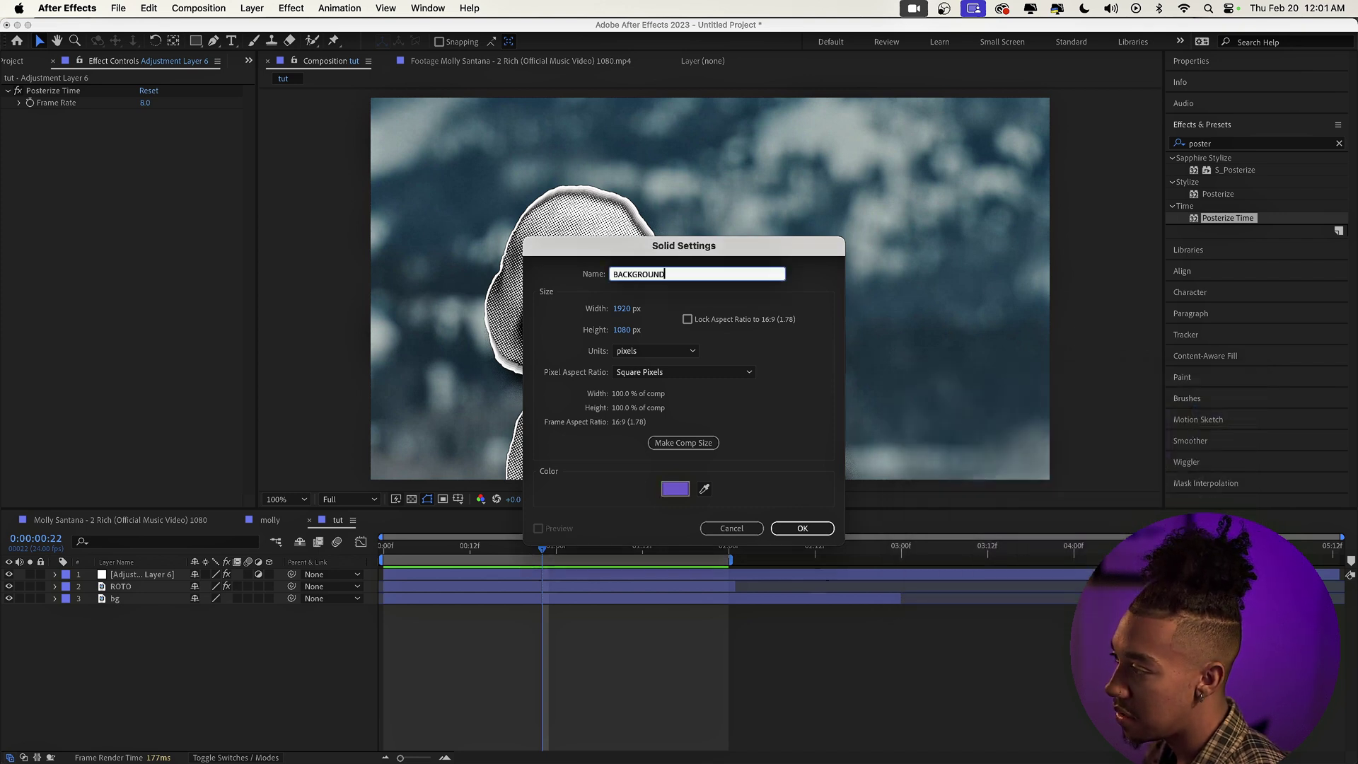
pyautogui.press('Return')
pyautogui.moveTo(149, 576); pyautogui.dragTo(140, 605)
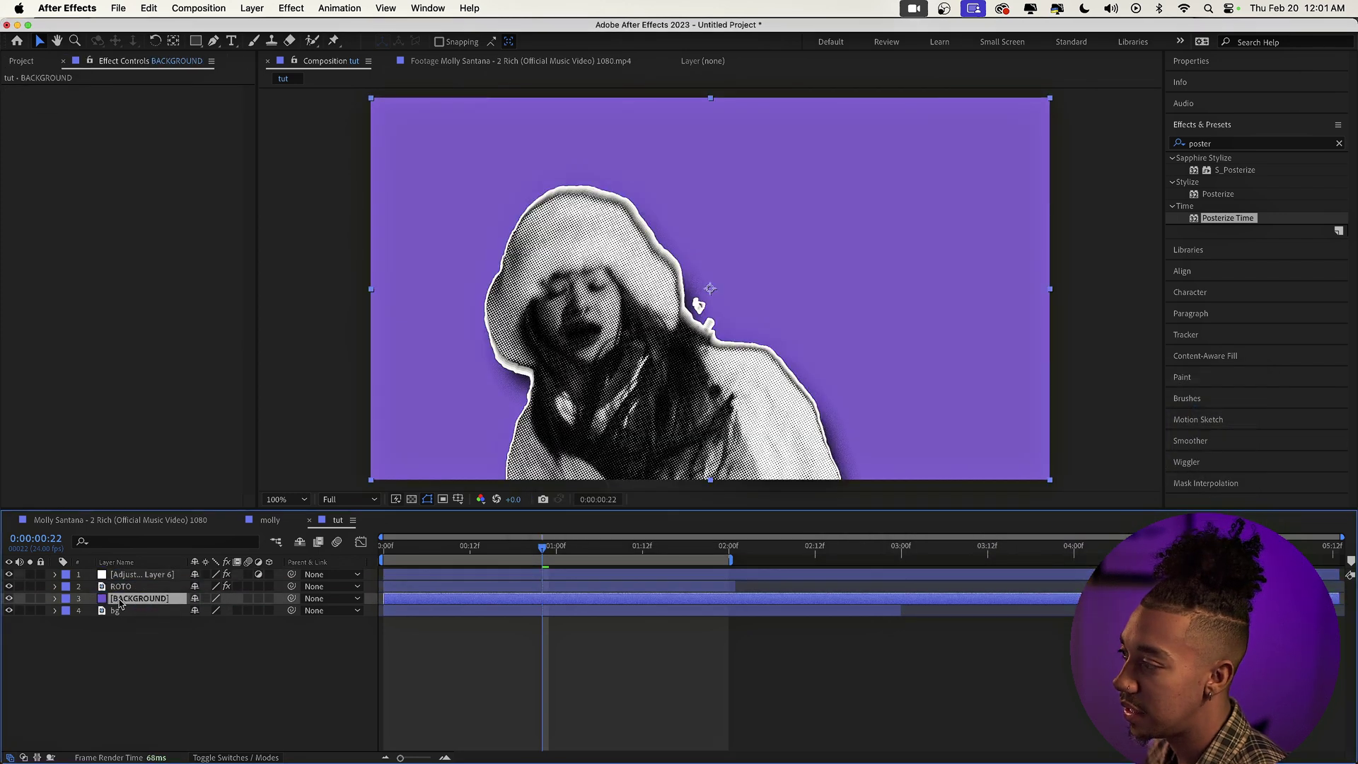
# Apply the Grid effect to the BACKGROUND solid and set the grid's blending mode to Screen.
pyautogui.press('super+5')
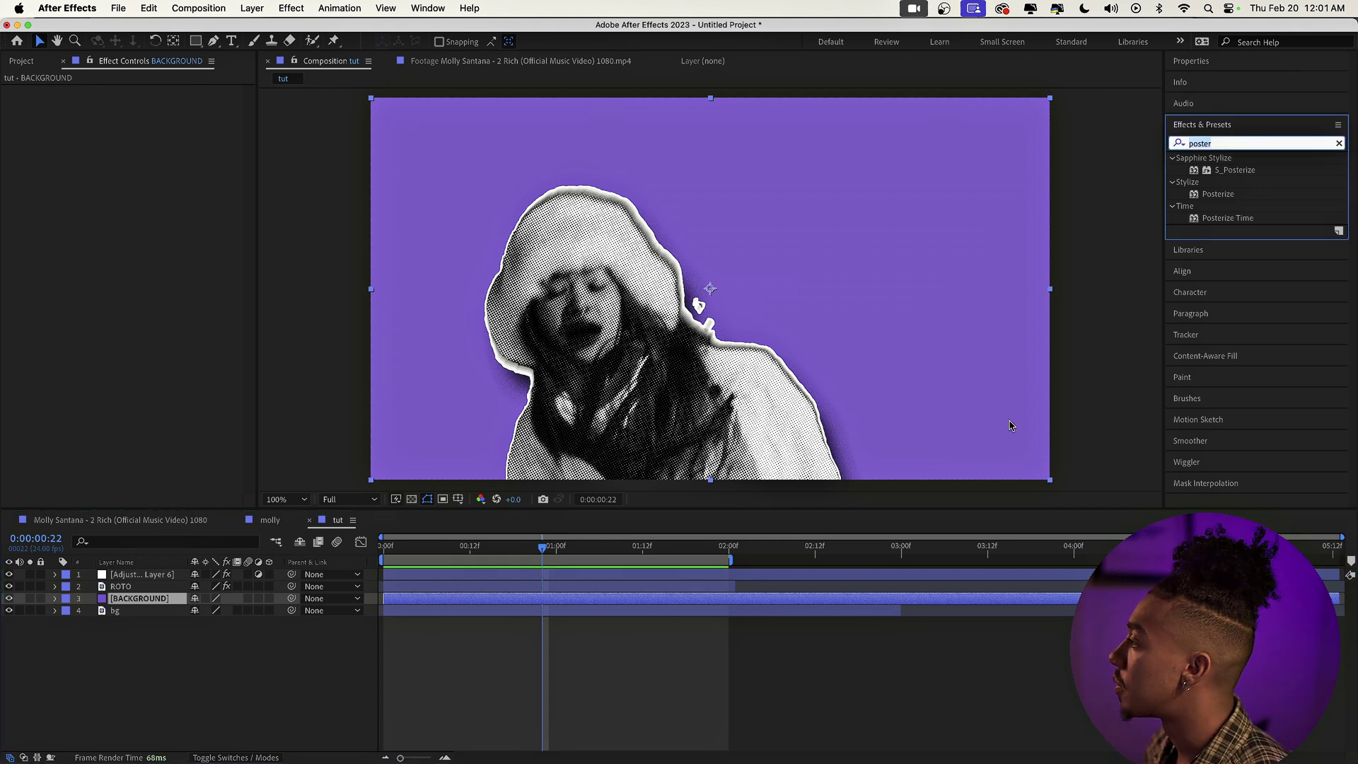
pyautogui.write('grid')
pyautogui.moveTo(1210, 375); pyautogui.dragTo(141, 598)
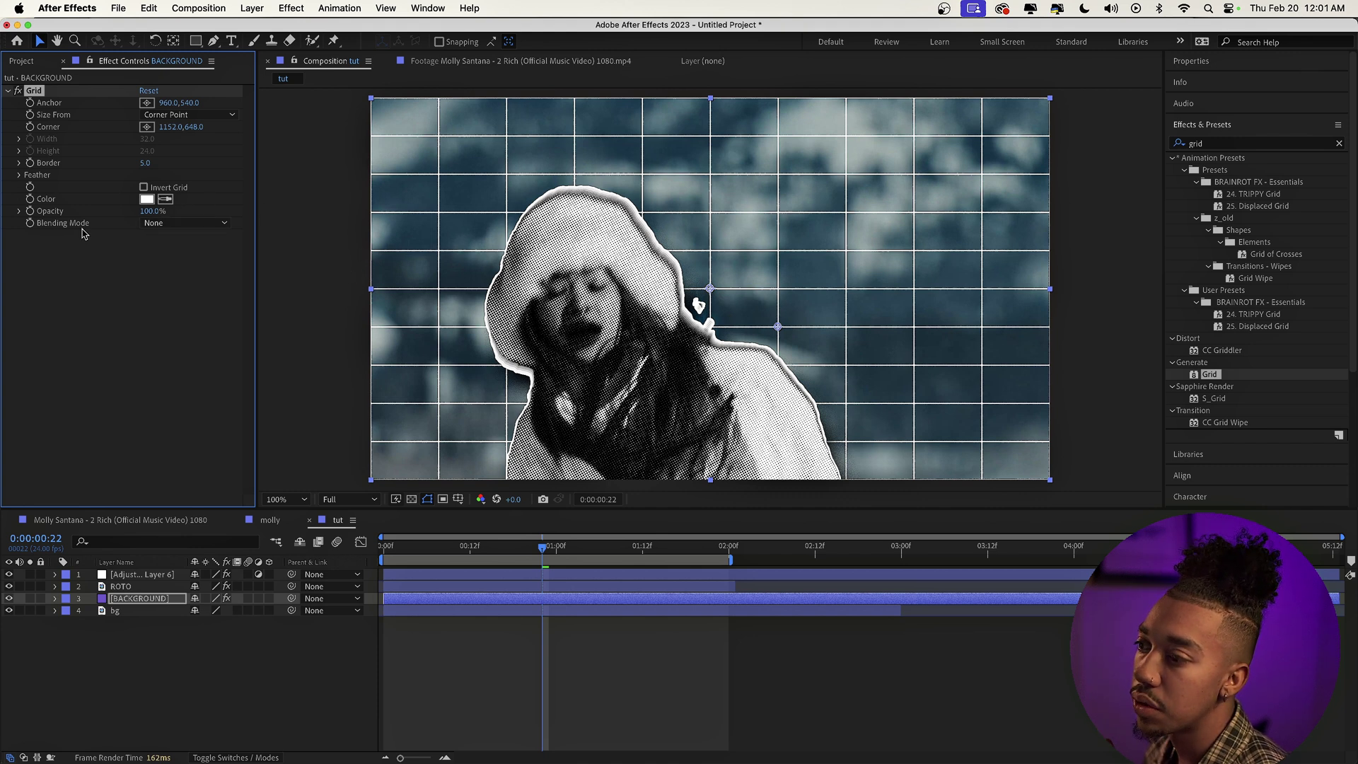
pyautogui.click(191, 225)
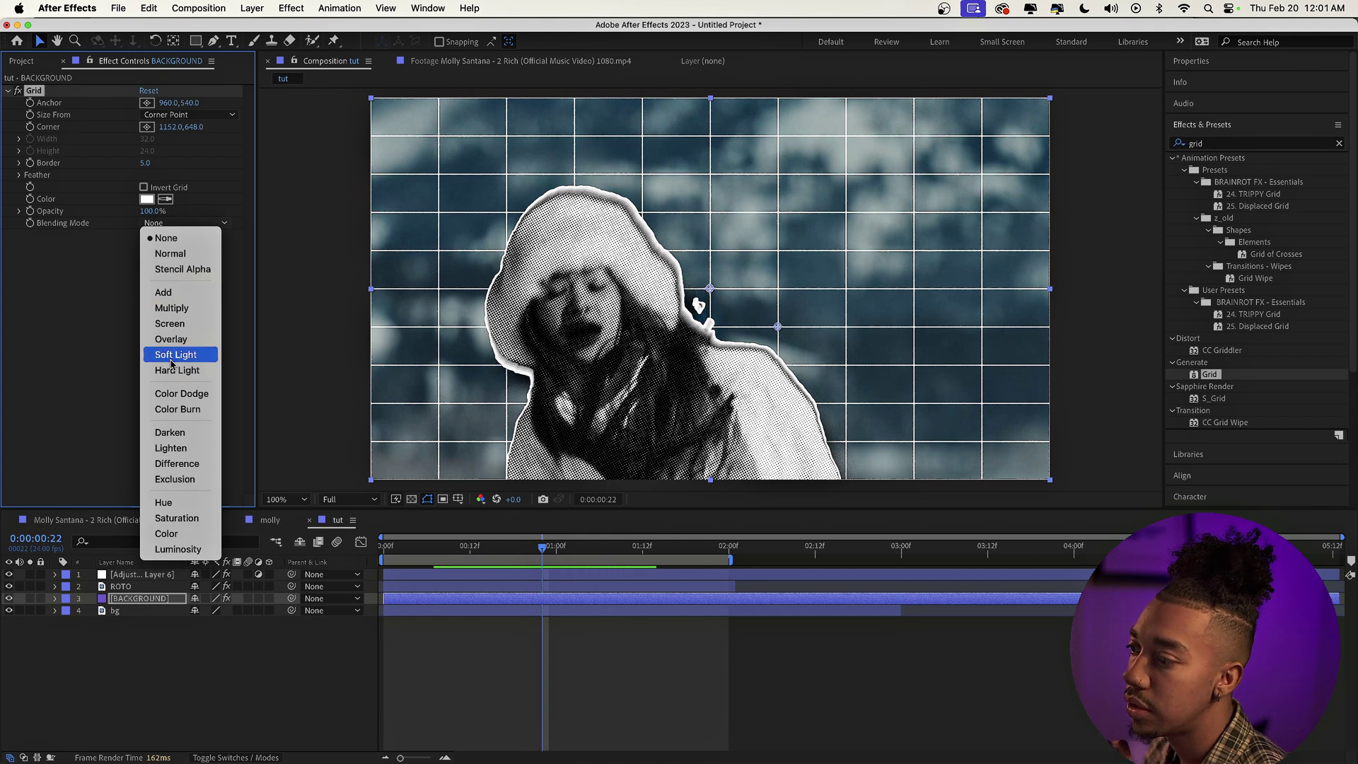
pyautogui.click(174, 324)
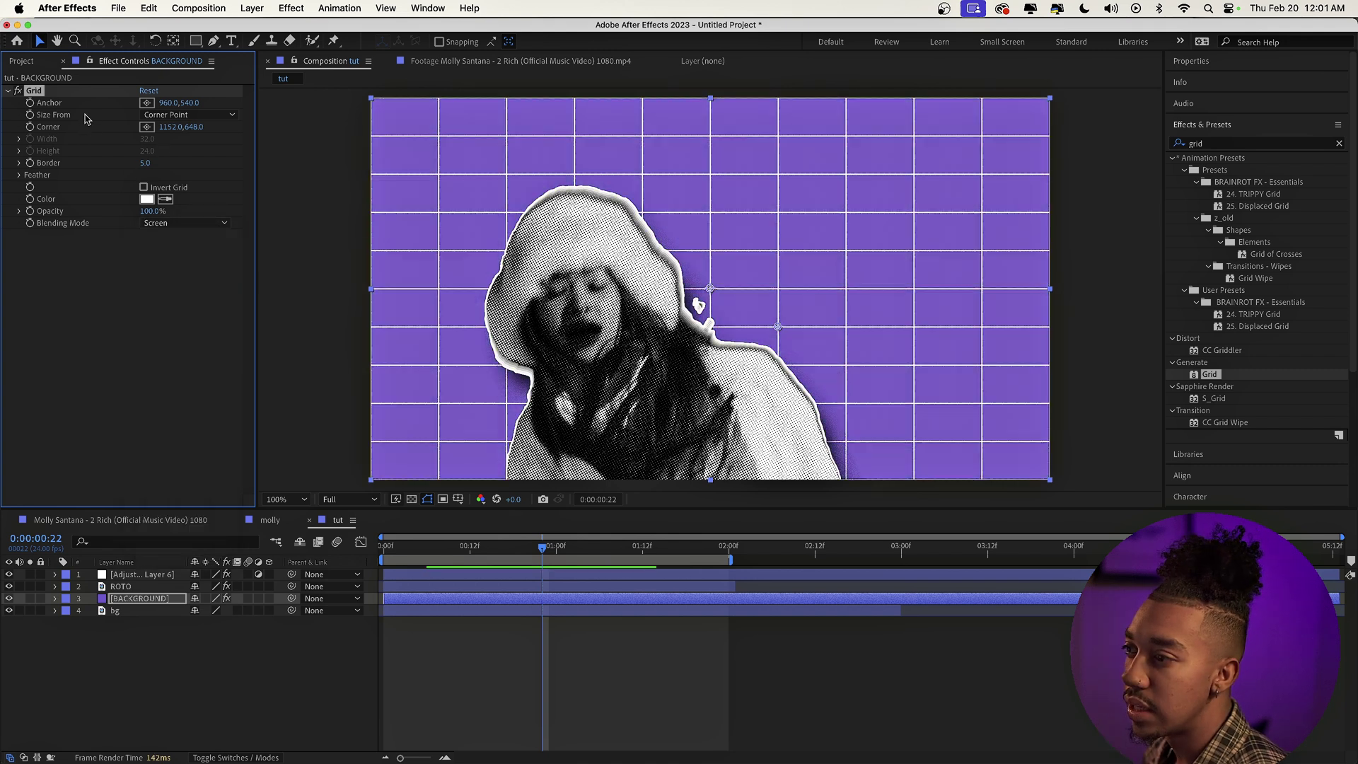
# Size the BACKGROUND grid by Width Slider with a width of 70, and preview the composition from the start.
pyautogui.click(193, 115)
pyautogui.click(177, 142)
pyautogui.click(18, 138)
pyautogui.moveTo(147, 139); pyautogui.dragTo(181, 146)
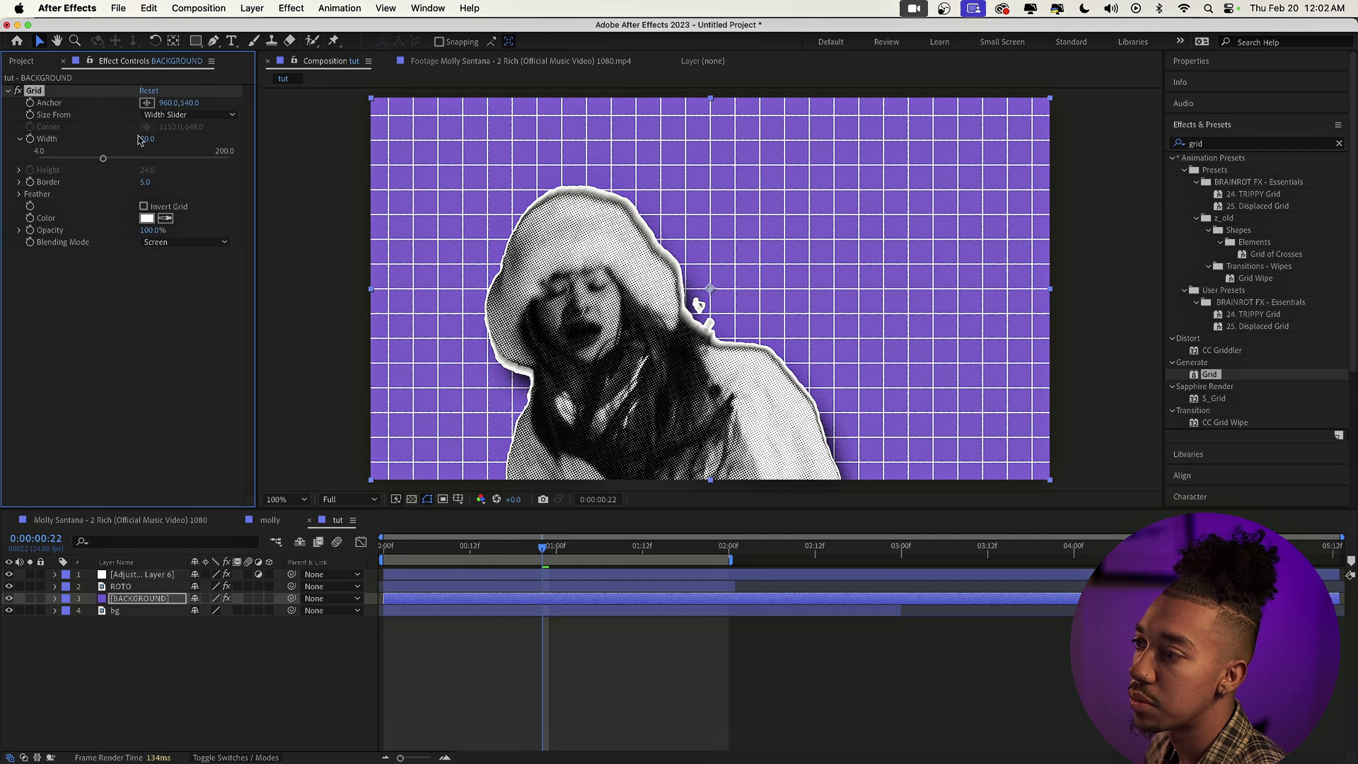
pyautogui.press('Home')
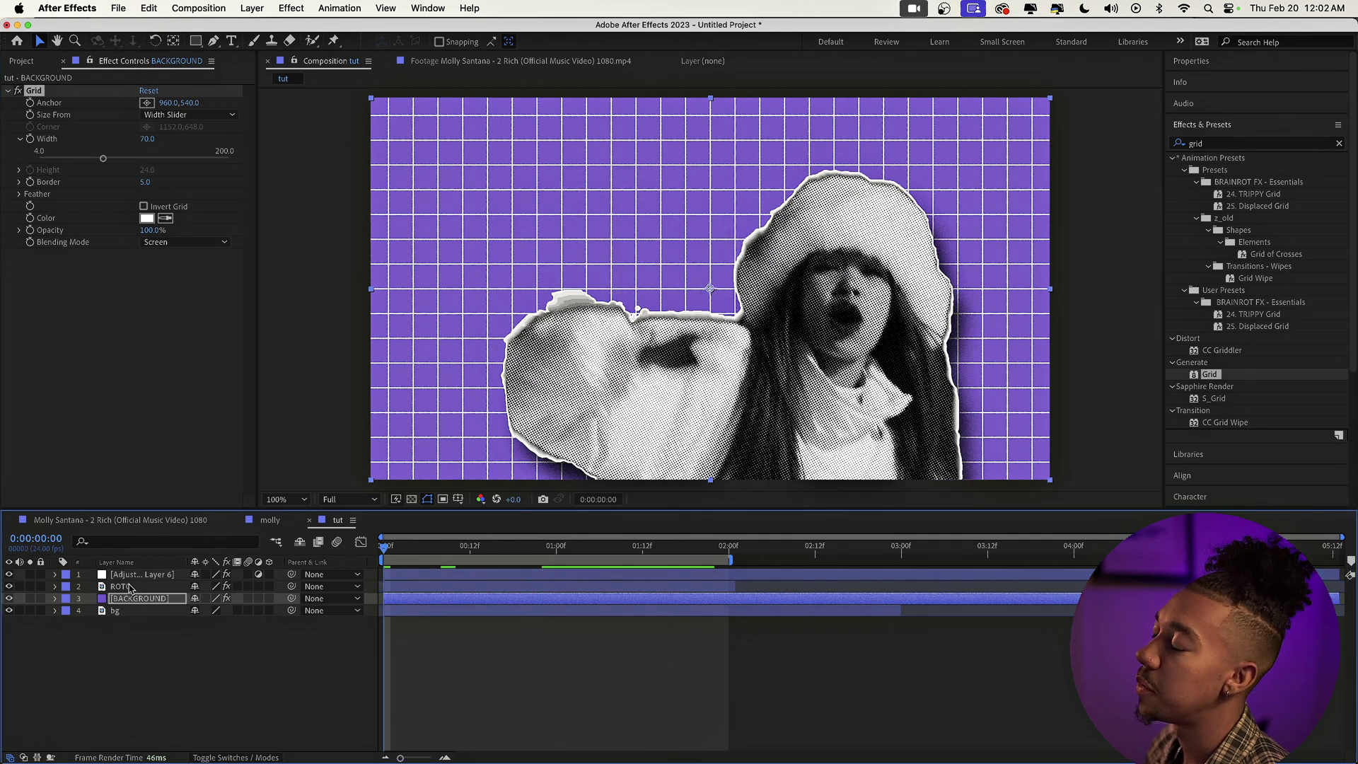
pyautogui.press('space')
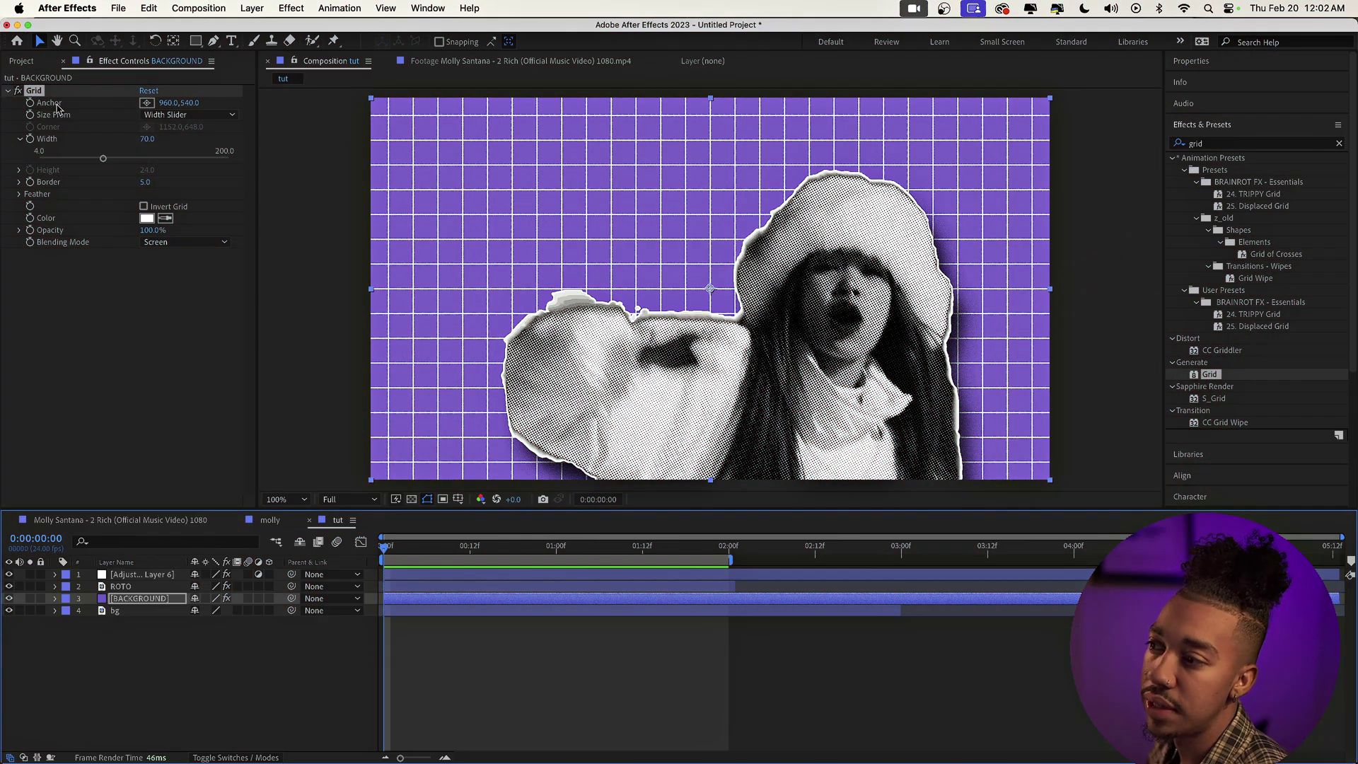
# Add the expression wiggle(24,1000) to the Grid effect's Anchor on the BACKGROUND layer and preview the motion.
pyautogui.moveTo(168, 103); pyautogui.dragTo(461, 265)
pyautogui.press('super+z')
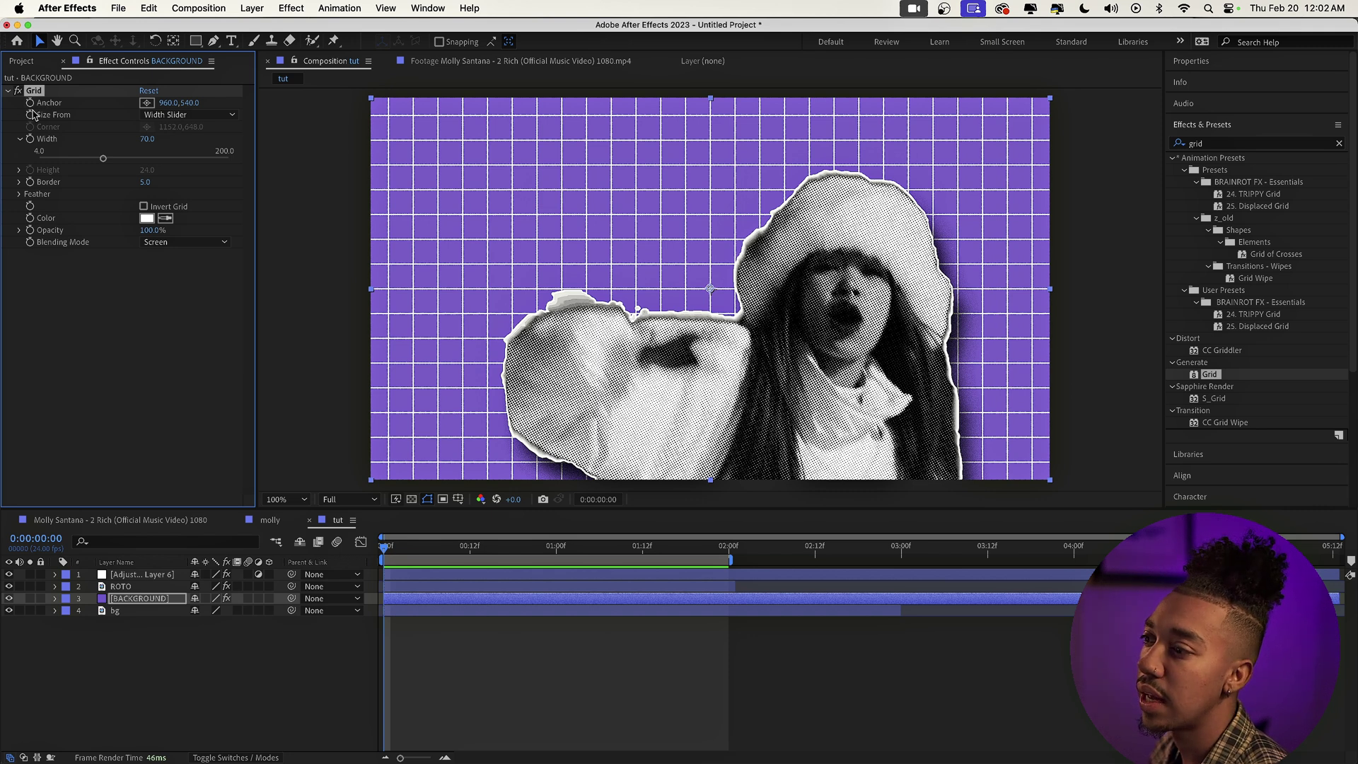
pyautogui.keyDown('alt'); pyautogui.click(30, 103); pyautogui.keyUp('alt')
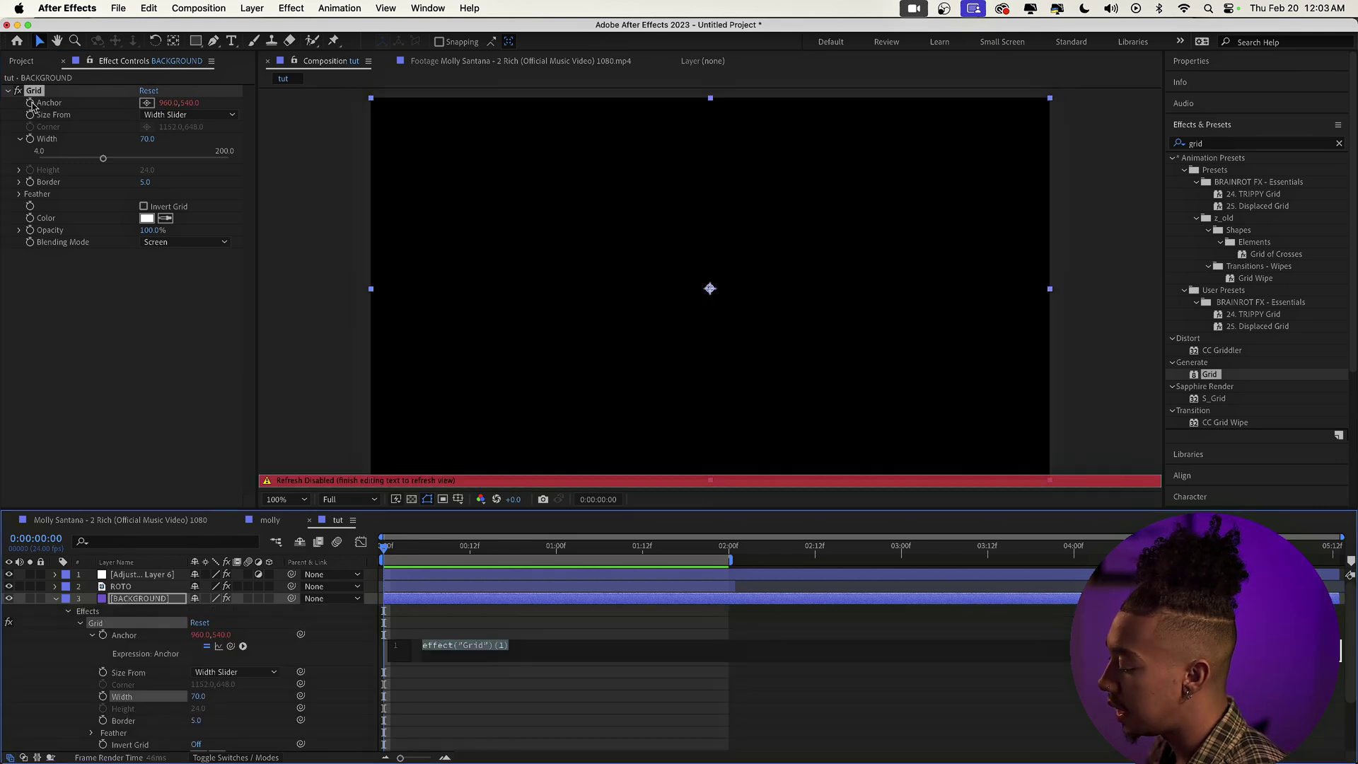
pyautogui.write('wiggle()')
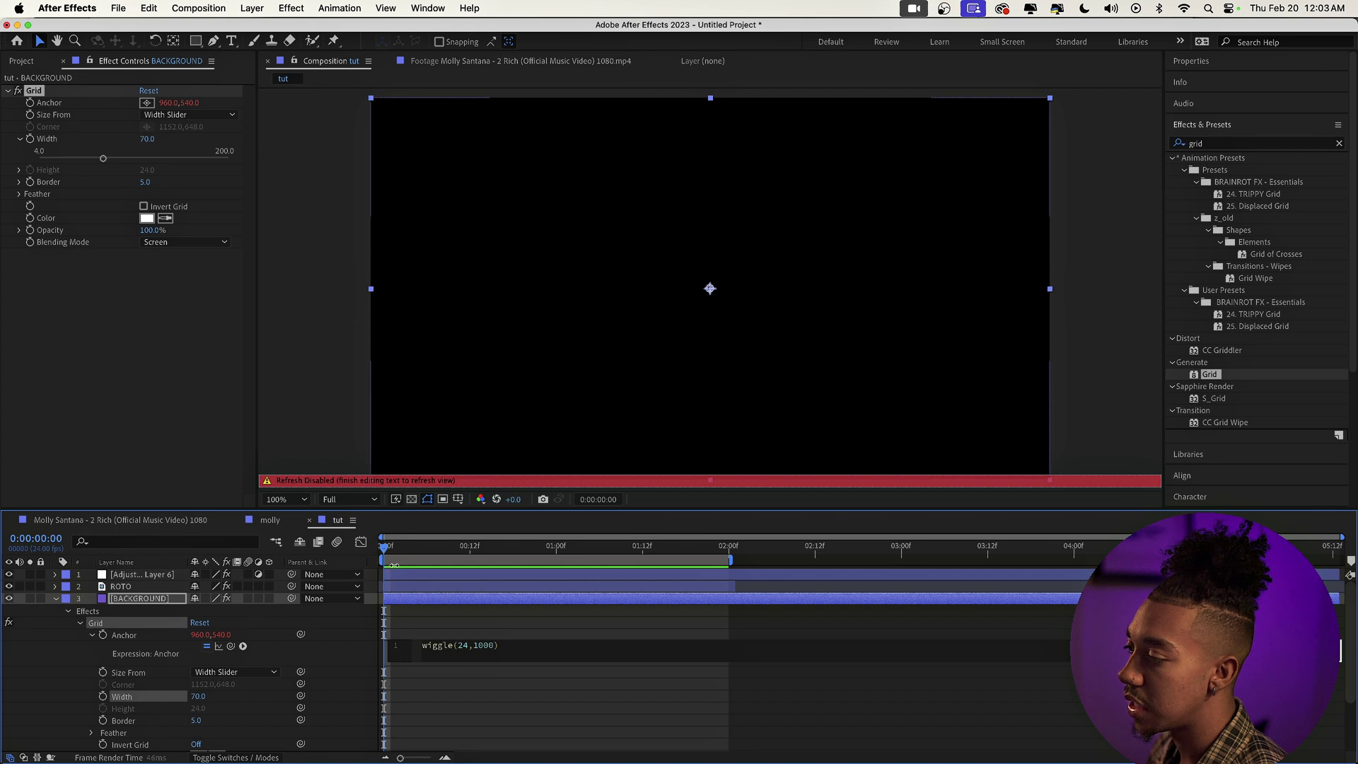
pyautogui.click(303, 581)
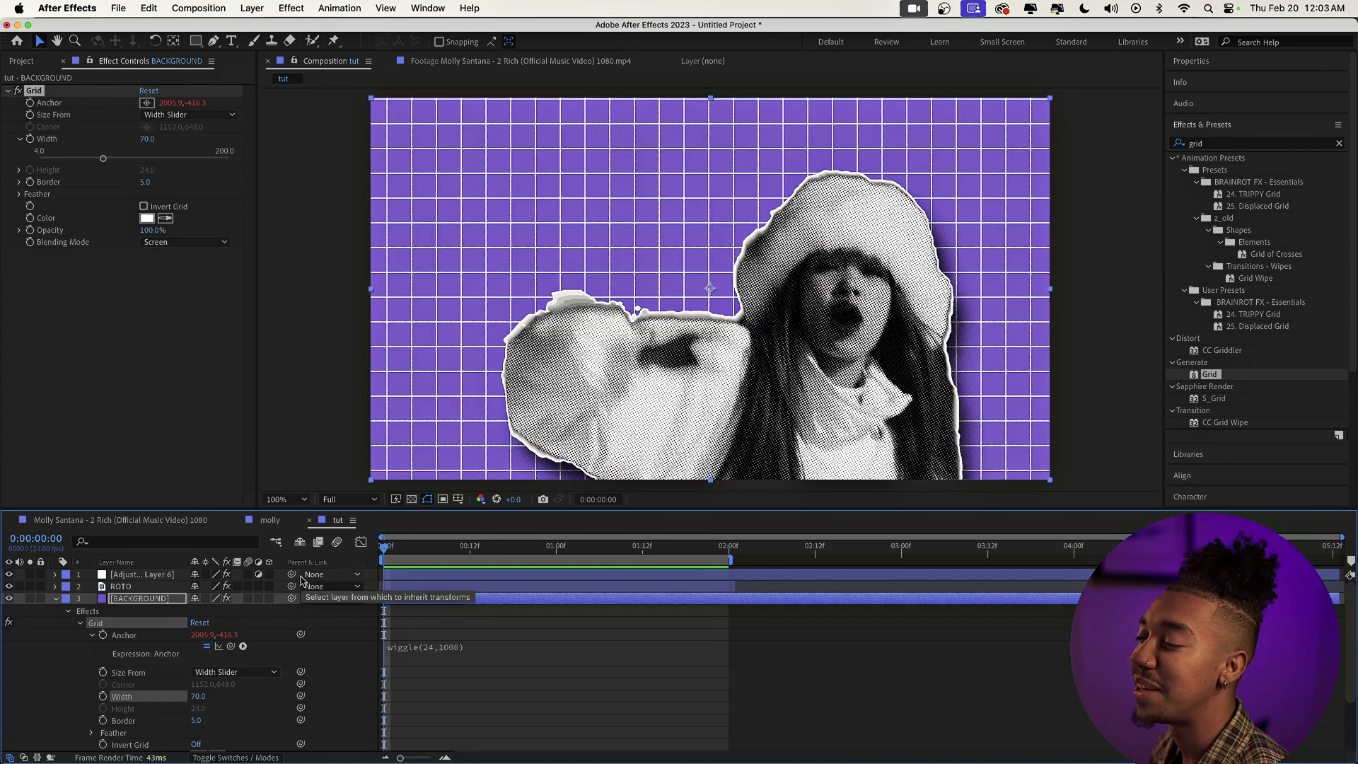
pyautogui.press('space')
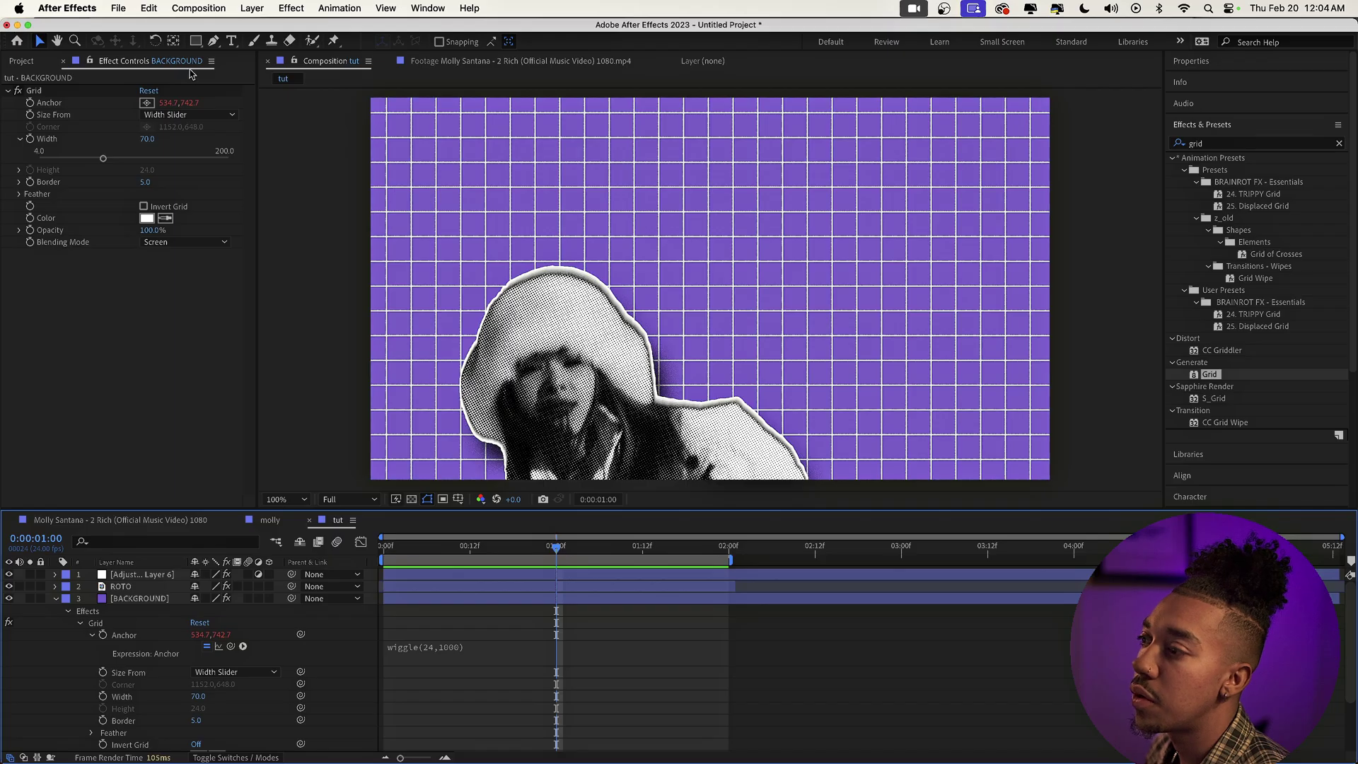
# Draw a red star shape with a white 10 px stroke around the frame's centre, outer radius about 487 px.
pyautogui.click(194, 41)
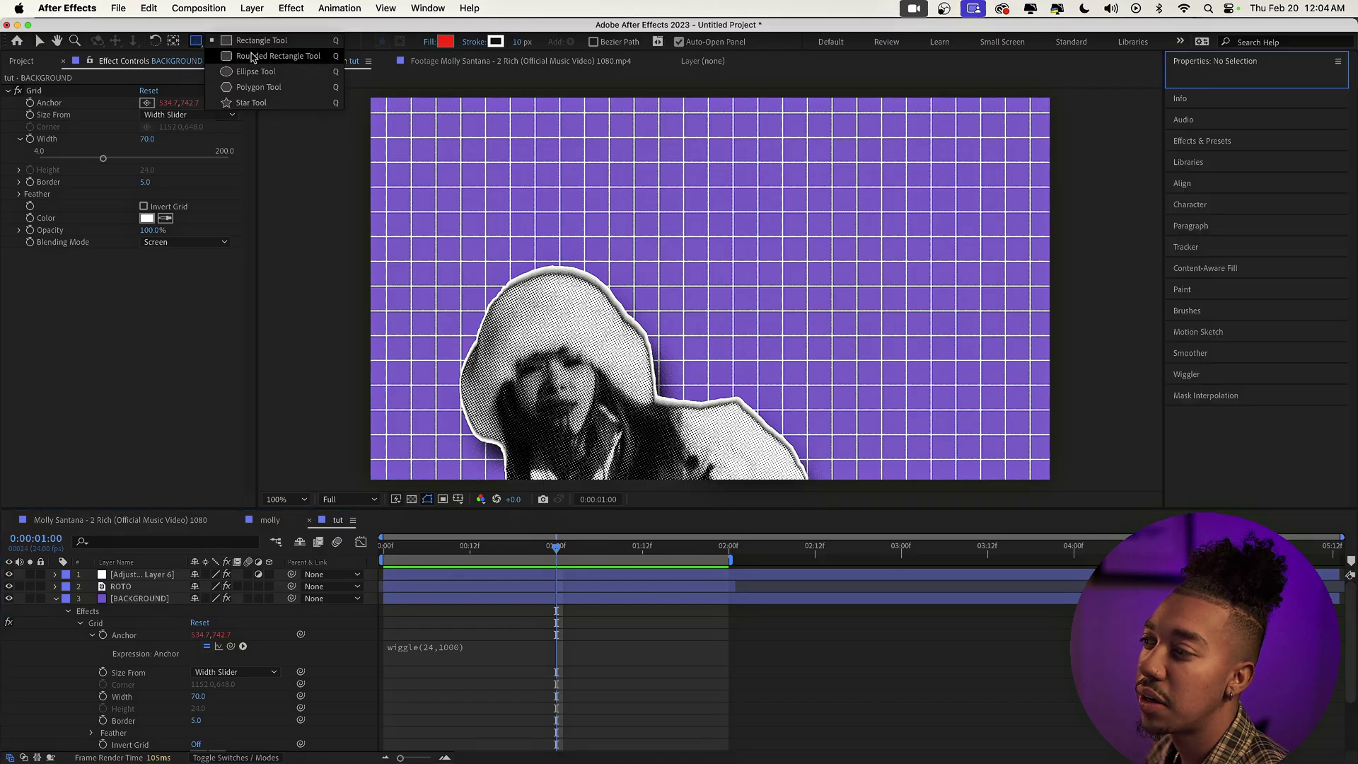
pyautogui.click(251, 103)
pyautogui.moveTo(704, 331); pyautogui.dragTo(713, 355)
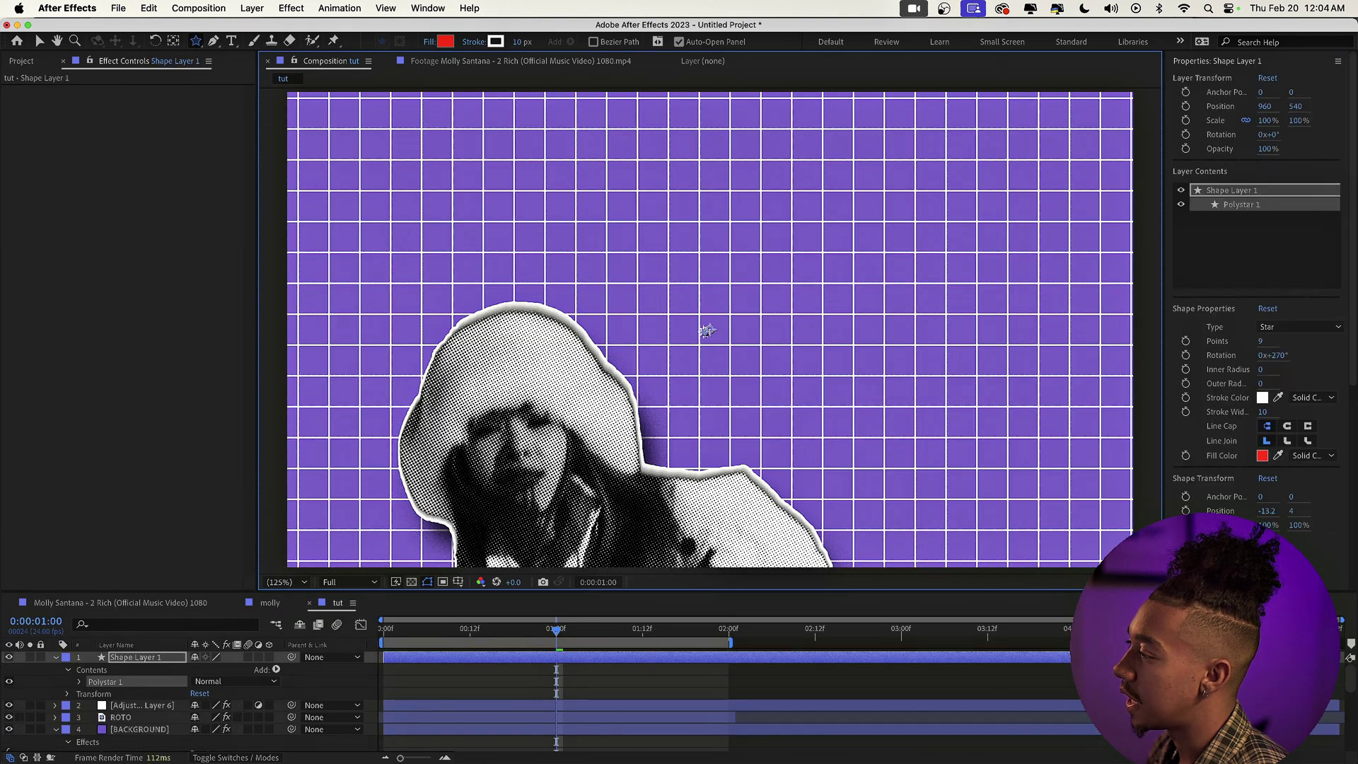
pyautogui.moveTo(750, 449); pyautogui.dragTo(793, 581)
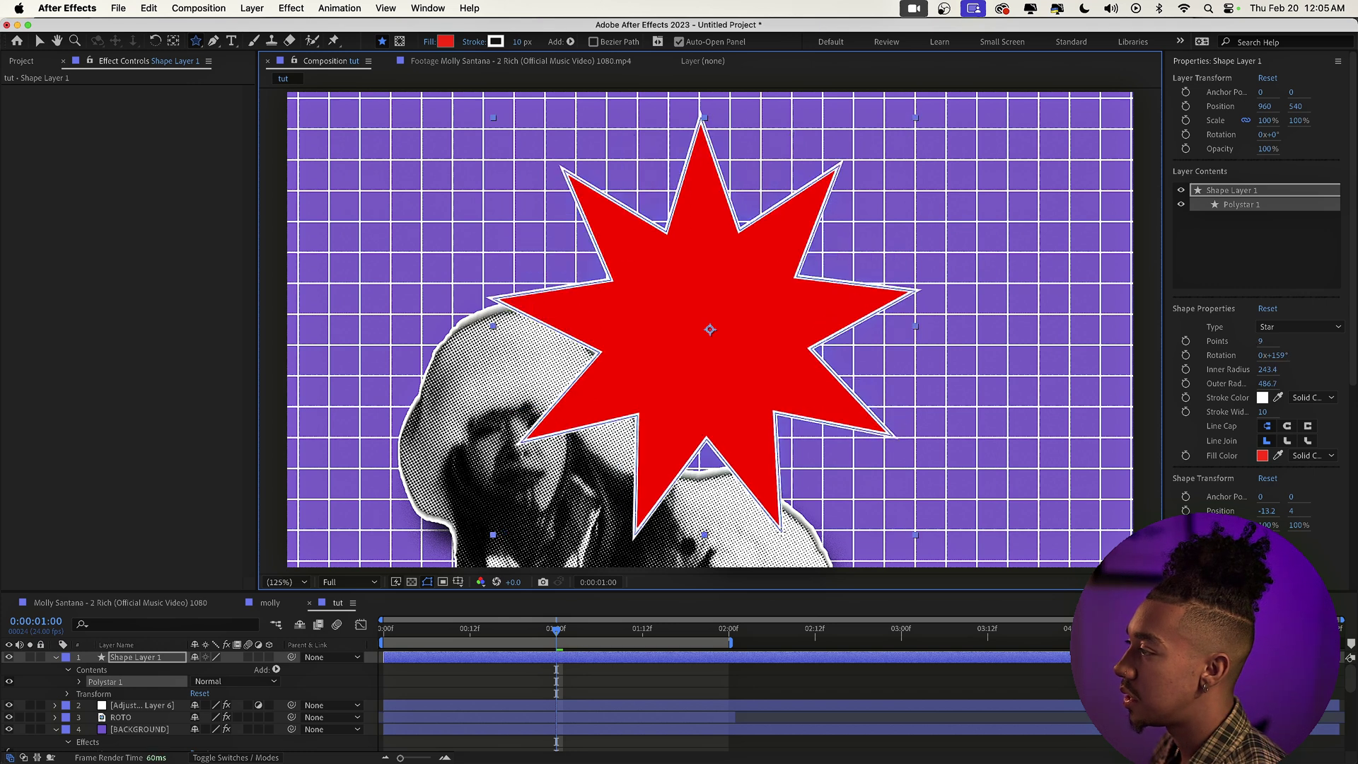
# Adjust the star to 11 points and resize it to an outer radius of about 477 px.
pyautogui.press('Up')
pyautogui.press('Up')
pyautogui.press('Up')
pyautogui.press('Up')
pyautogui.press('Up')
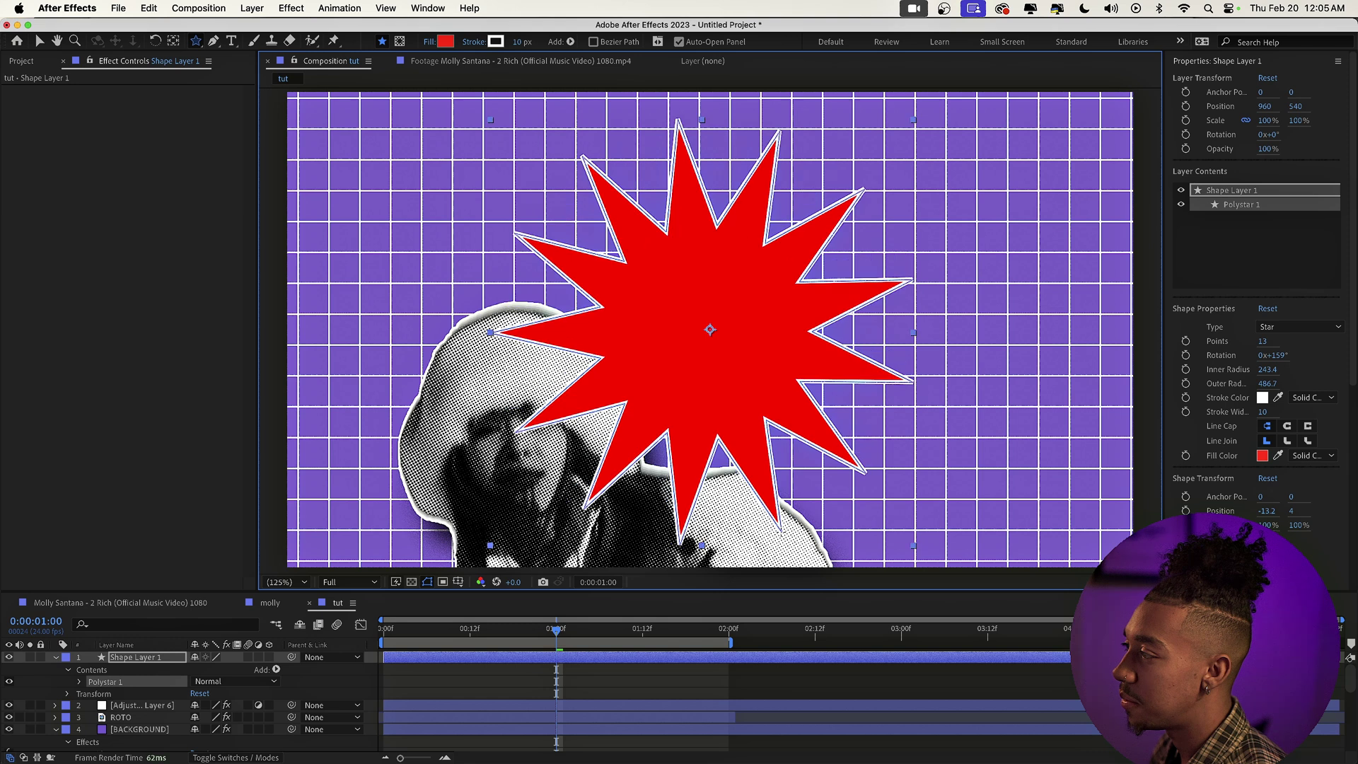
pyautogui.press('Down')
pyautogui.press('Down')
pyautogui.press('Down')
pyautogui.moveTo(786, 529); pyautogui.dragTo(832, 563)
pyautogui.press('Down')
pyautogui.press('Down')
pyautogui.press('Down')
pyautogui.press('Down')
pyautogui.press('Down')
pyautogui.press('Down')
pyautogui.press('Down')
pyautogui.press('Up')
pyautogui.press('Up')
pyautogui.press('Up')
pyautogui.press('Up')
pyautogui.press('Up')
pyautogui.press('Up')
pyautogui.press('Up')
pyautogui.moveTo(957, 332); pyautogui.dragTo(916, 332)
pyautogui.press('Down')
# Place the star shape layer directly below the ROTO layer and rename it STAR.
pyautogui.click(120, 661)
pyautogui.moveTo(120, 662); pyautogui.dragTo(122, 722)
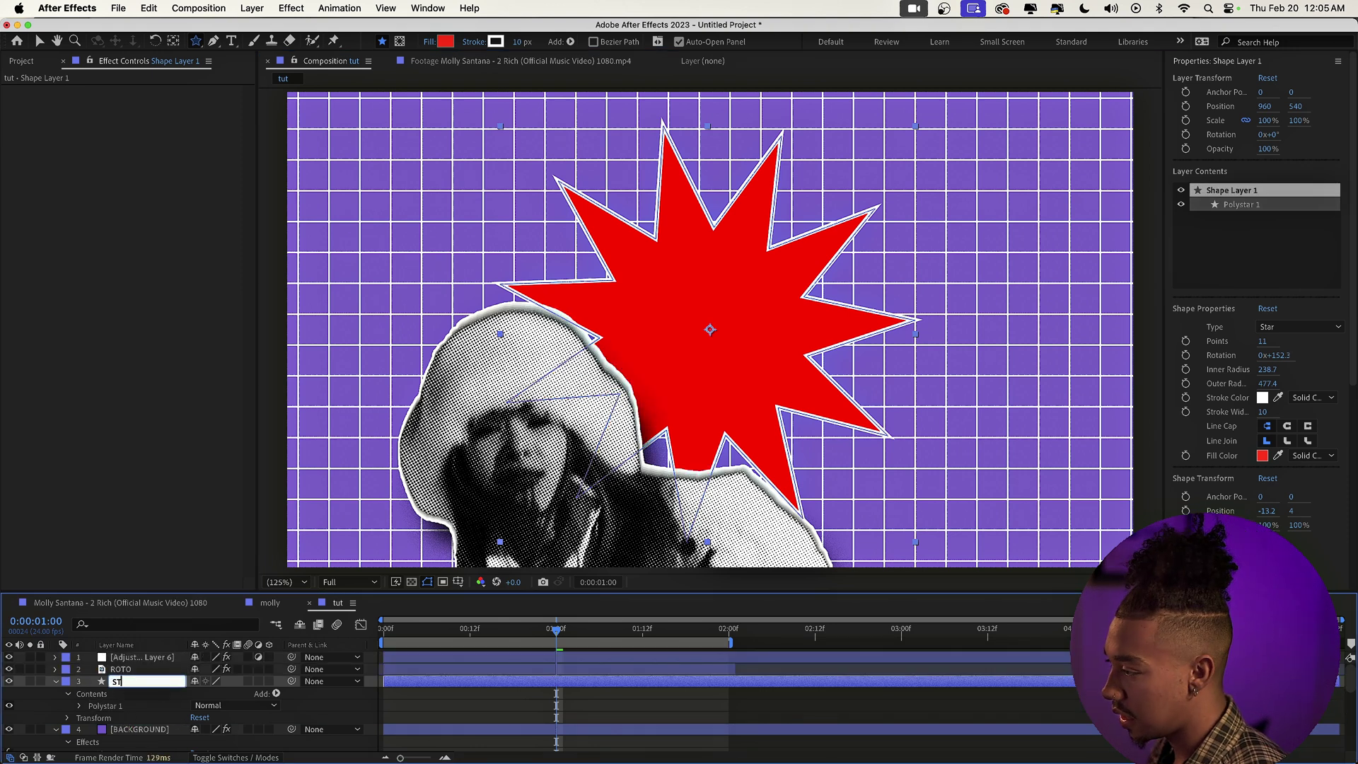
pyautogui.press('Return')
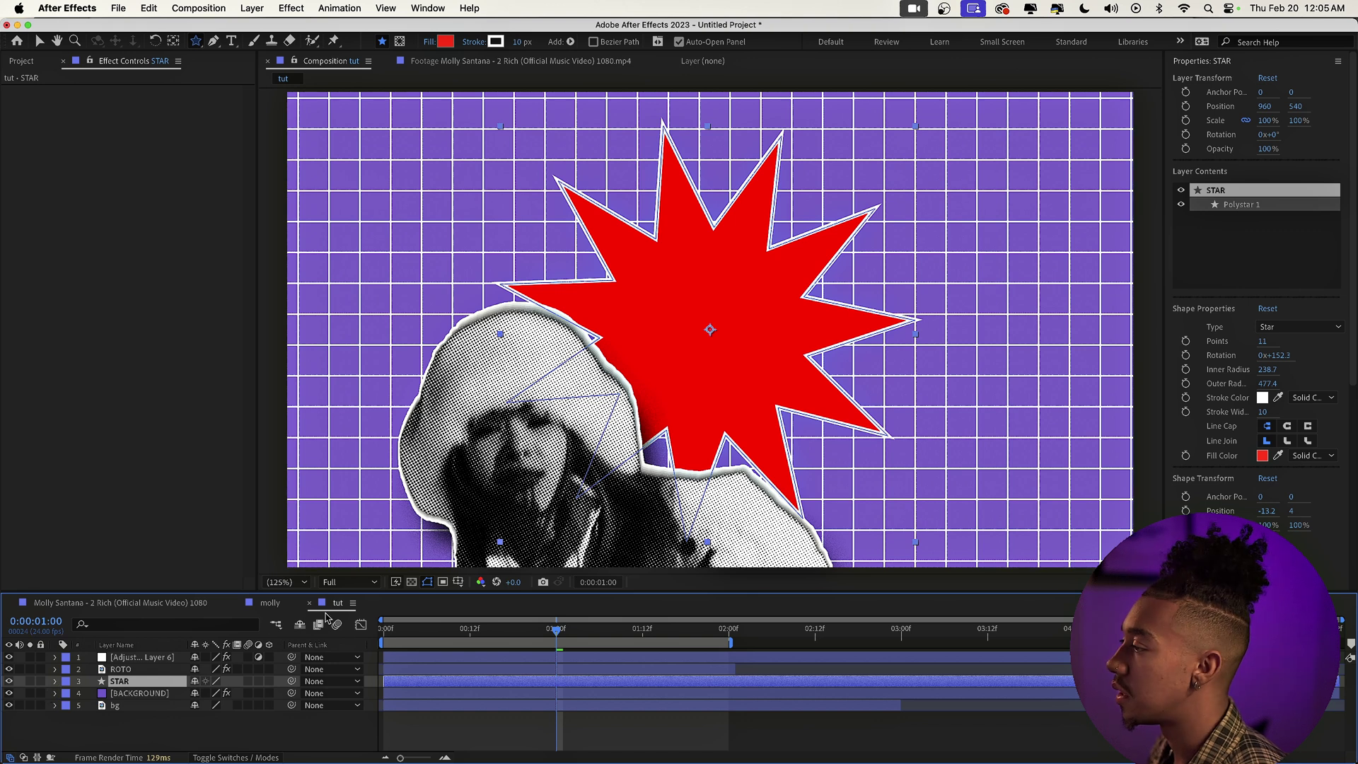
# Apply the Drop Shadow effect to the STAR layer with a distance of 17.
pyautogui.press('super+5')
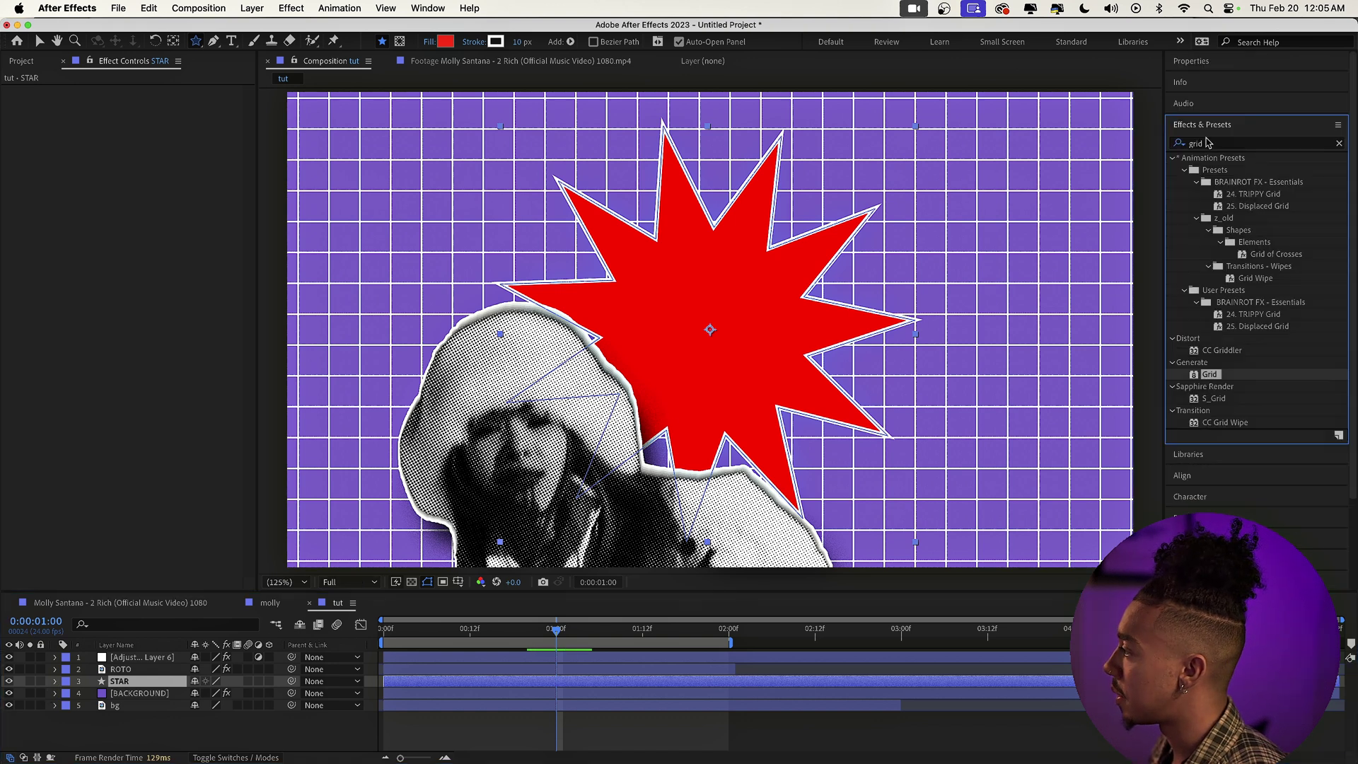
pyautogui.click(1205, 142)
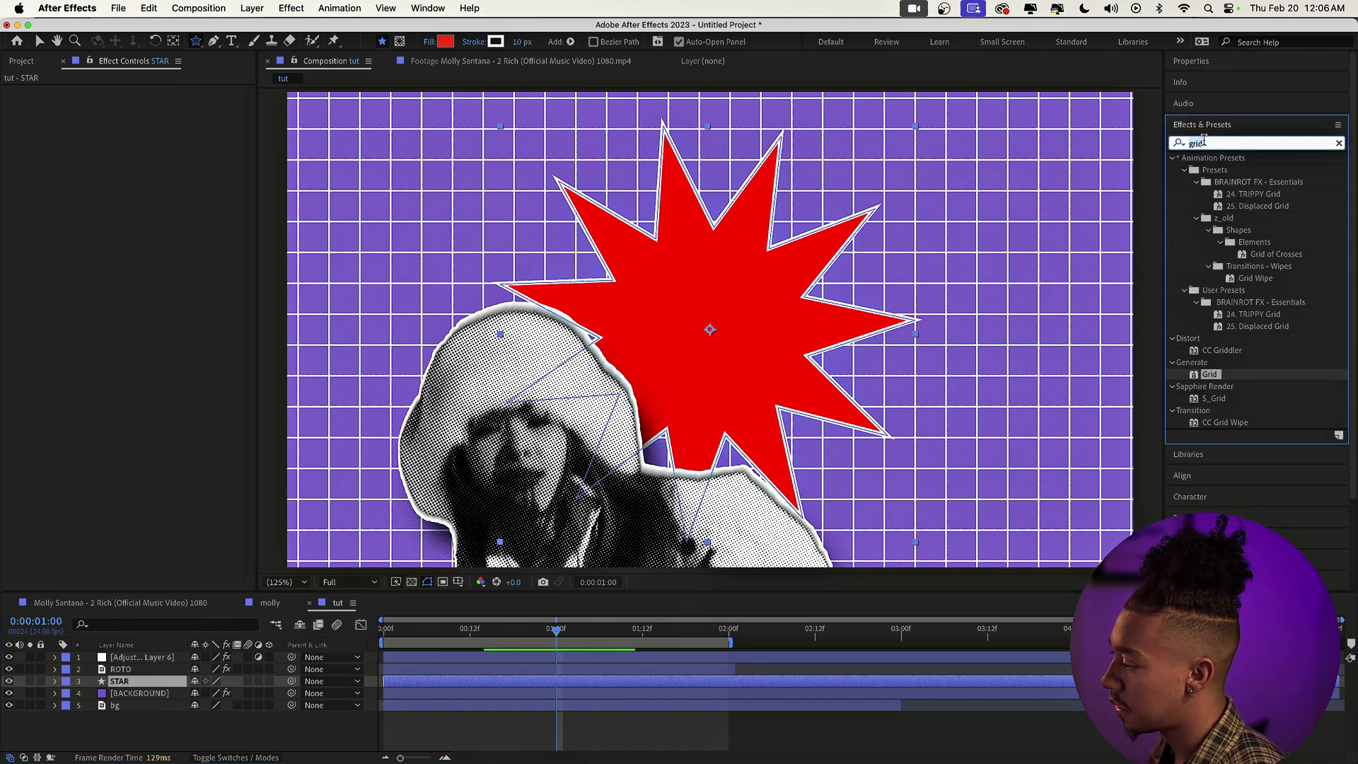
pyautogui.write('drop s')
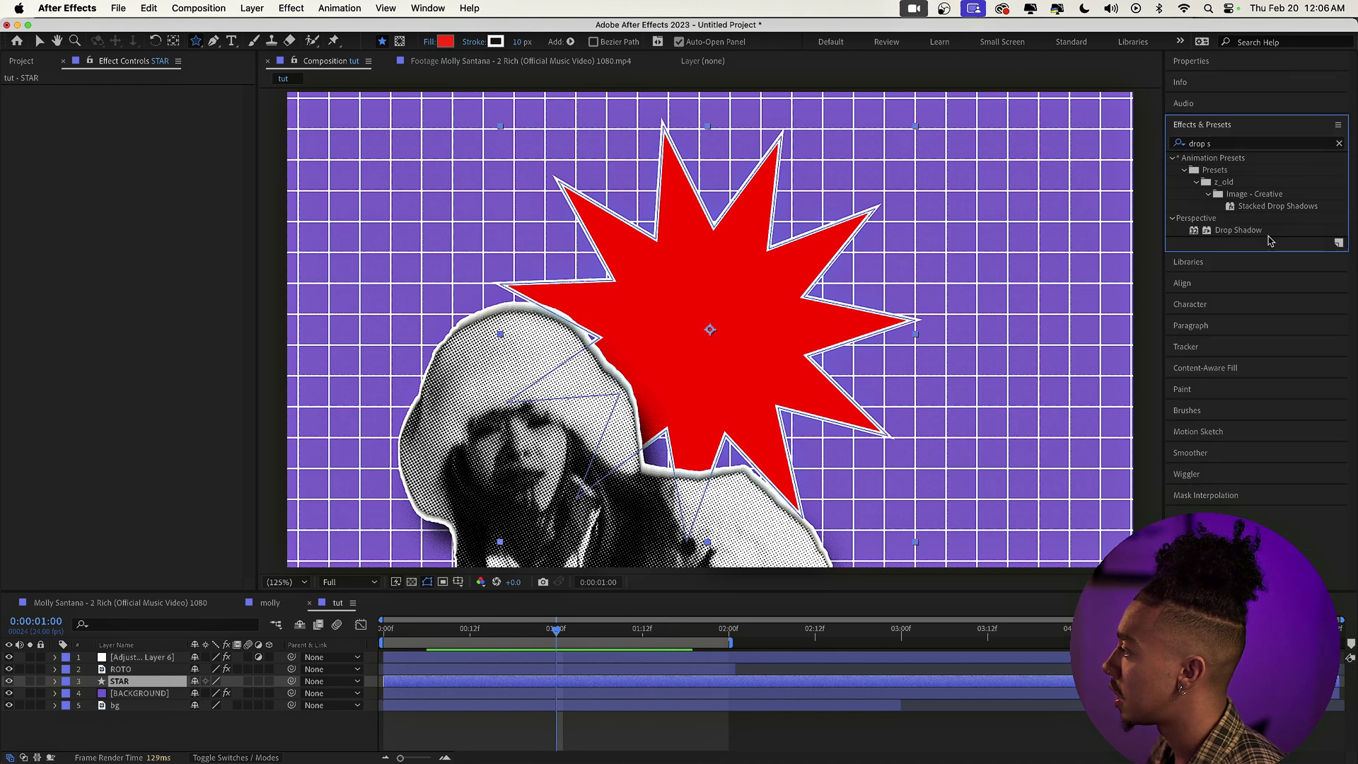
pyautogui.doubleClick(1244, 231)
pyautogui.press('v')
pyautogui.moveTo(147, 171); pyautogui.dragTo(157, 169)
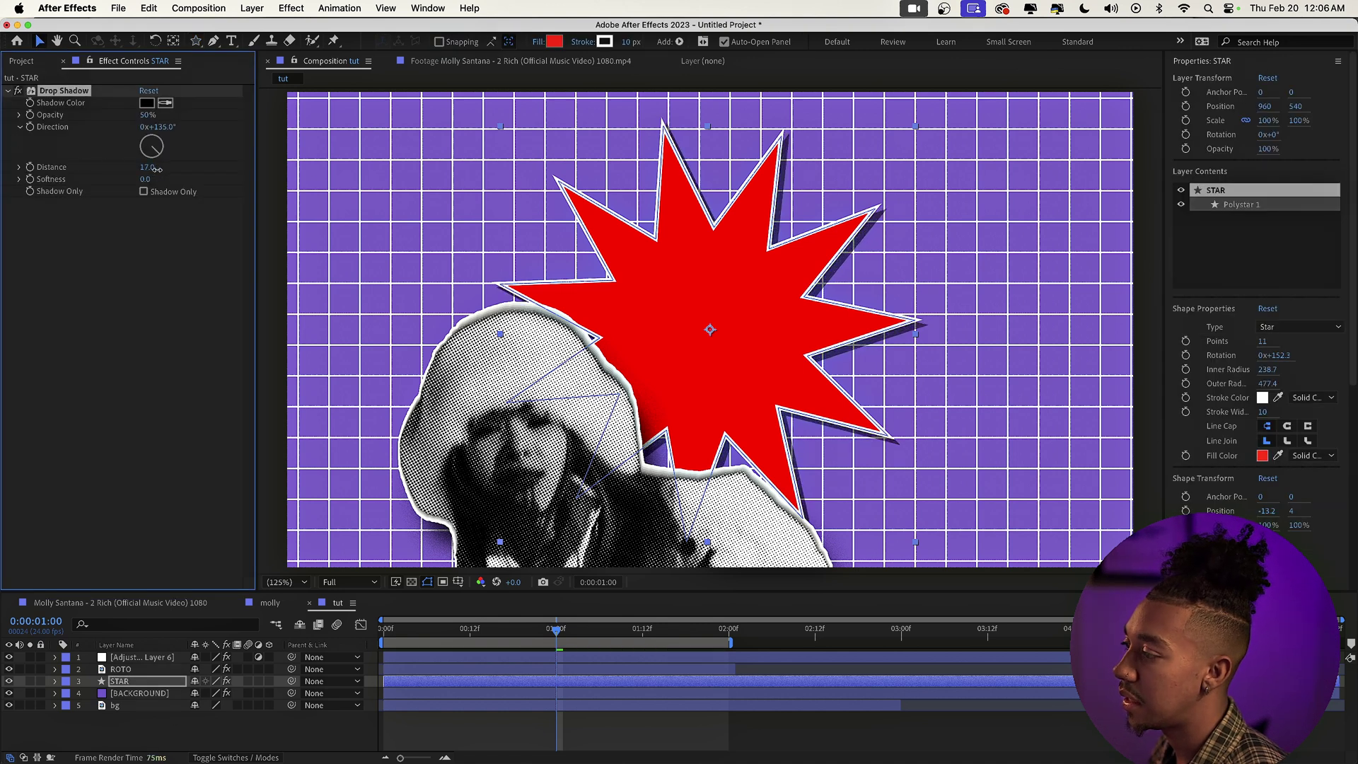
# Scale the STAR layer to 112% and preview the composition from the start.
pyautogui.press('space')
pyautogui.press('Home')
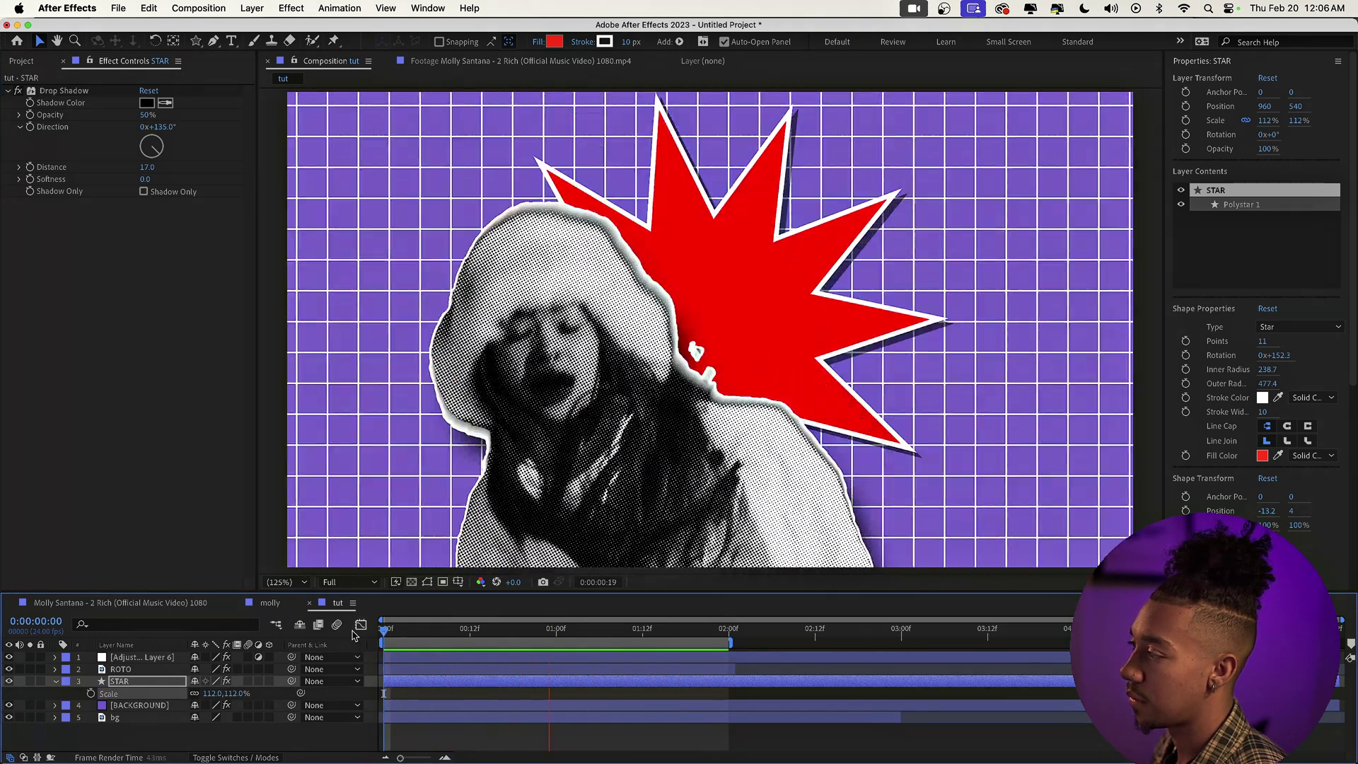
pyautogui.press('space')
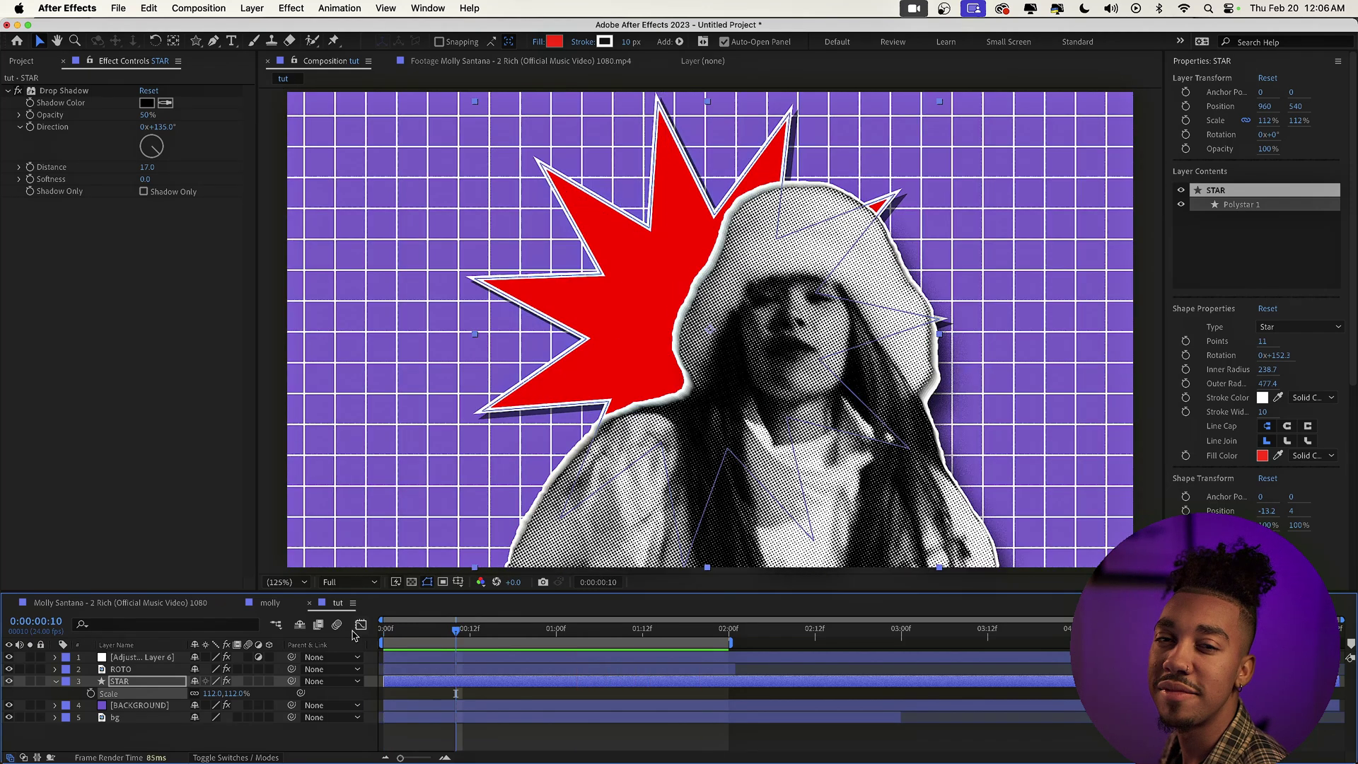
# Add the expression time*100 to the STAR layer's Rotation and preview the spinning star.
pyautogui.click(117, 682)
pyautogui.press('r')
pyautogui.press('space')
pyautogui.press('space')
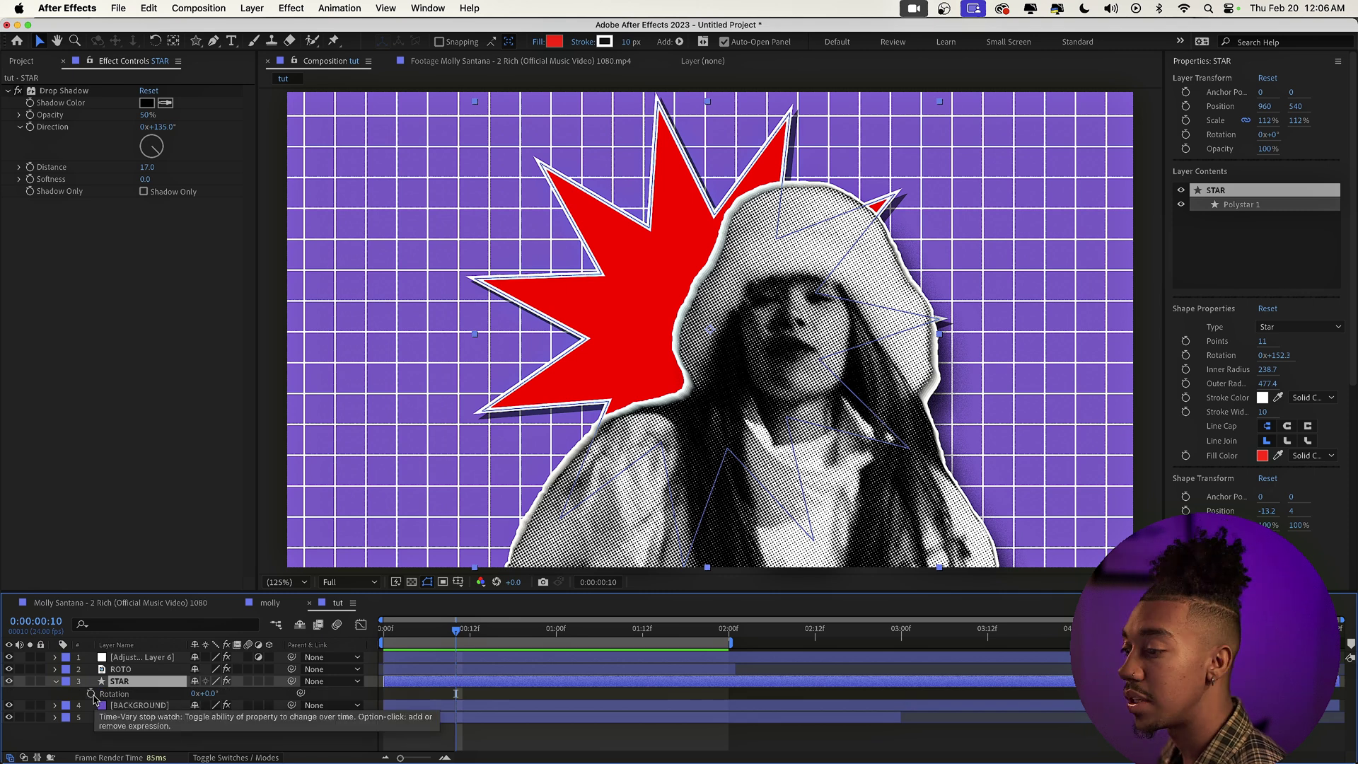
pyautogui.keyDown('alt'); pyautogui.click(91, 695); pyautogui.keyUp('alt')
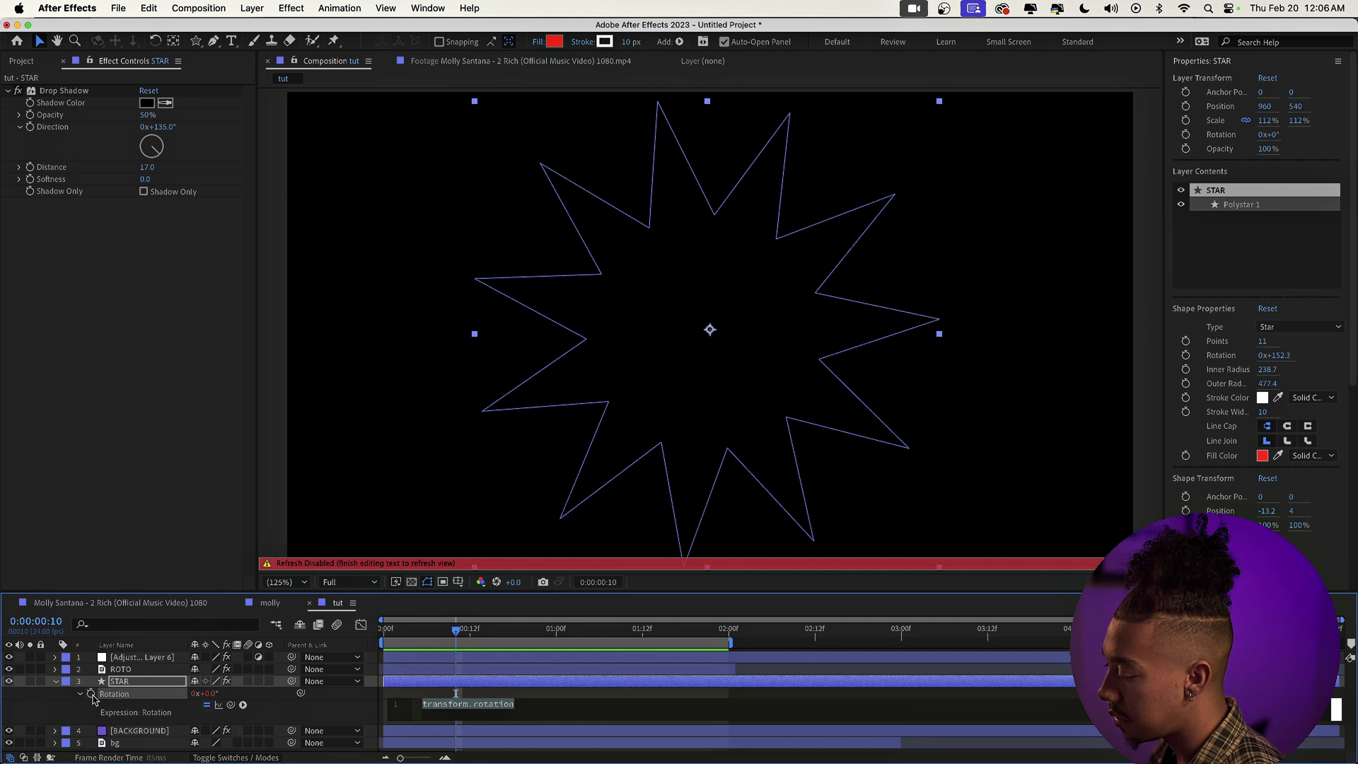
pyautogui.write('time*')
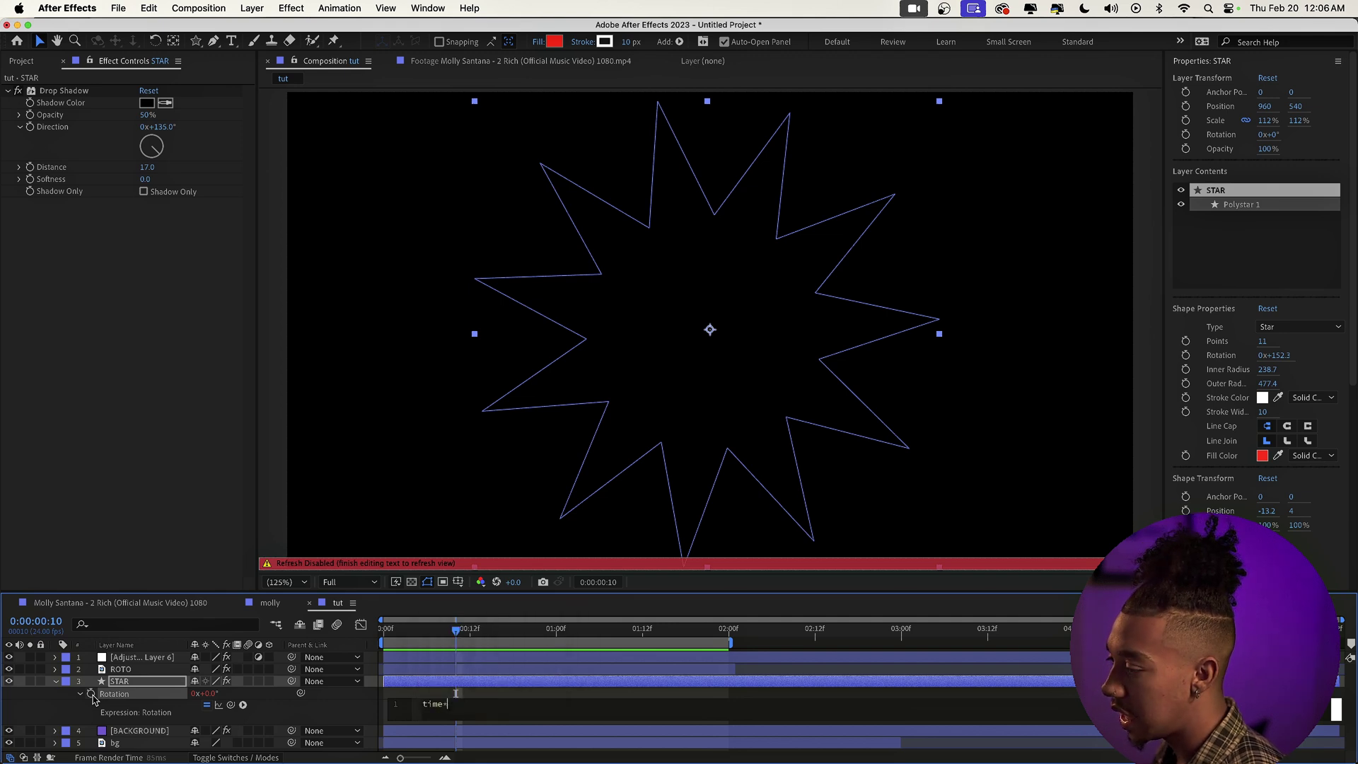
pyautogui.write('100')
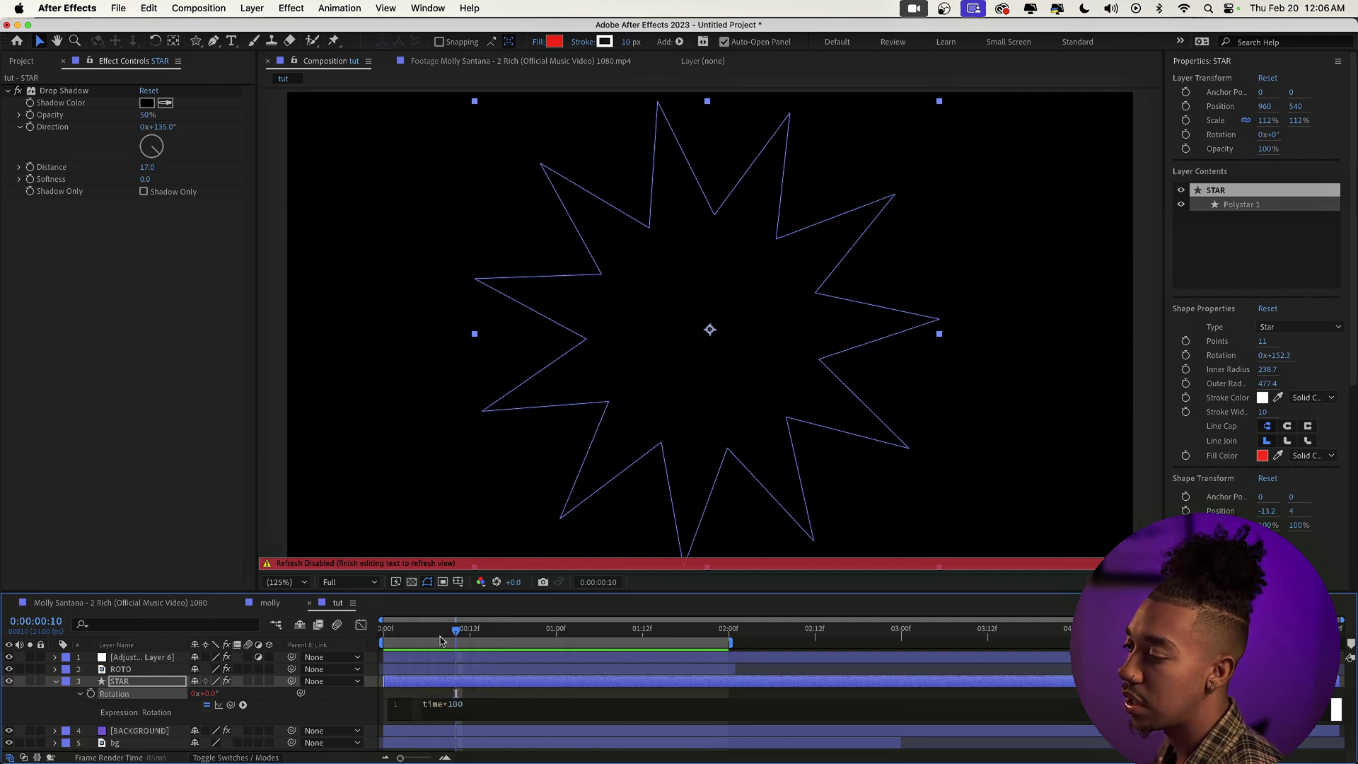
pyautogui.press('KP_Enter')
pyautogui.press('space')
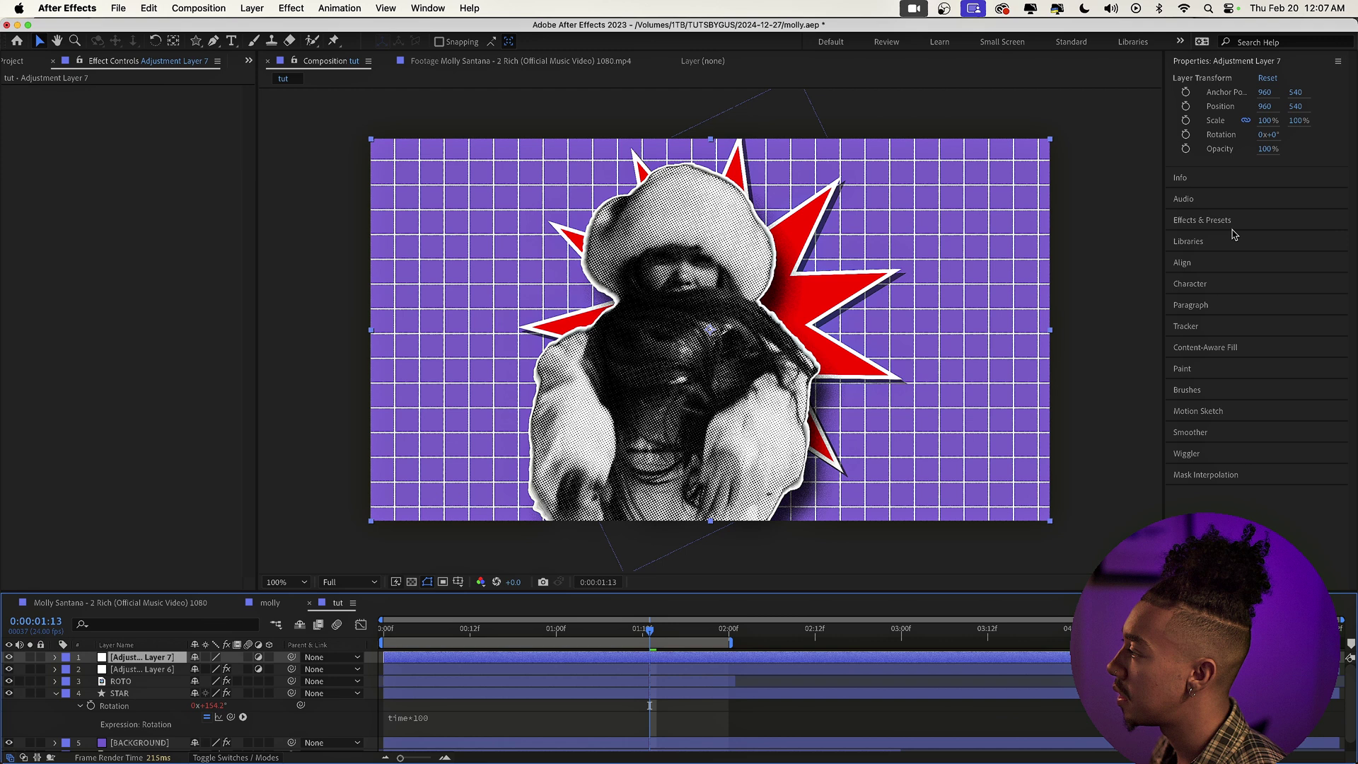
# Apply CC Vignette to the topmost adjustment layer with an amount of 256 and preview it.
pyautogui.click(1239, 221)
pyautogui.click(1229, 145)
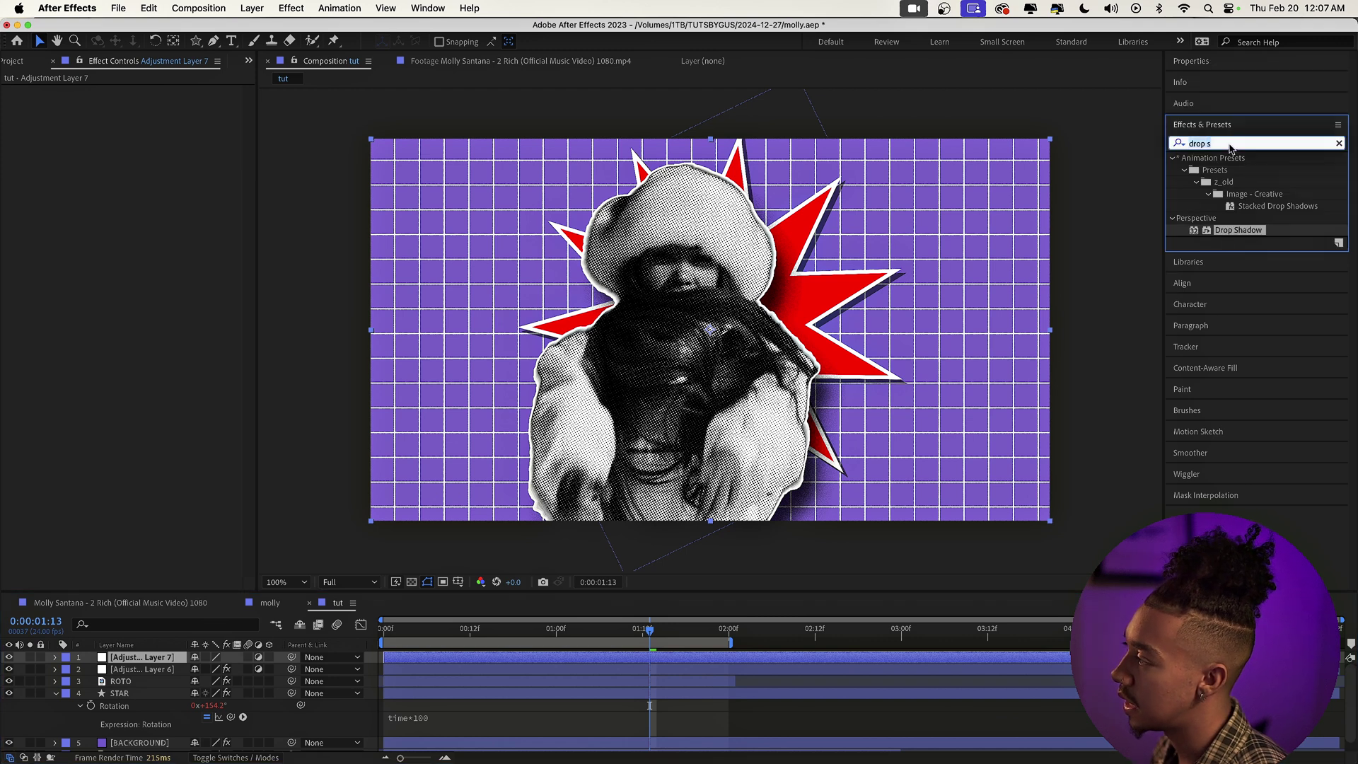
pyautogui.write('viggne')
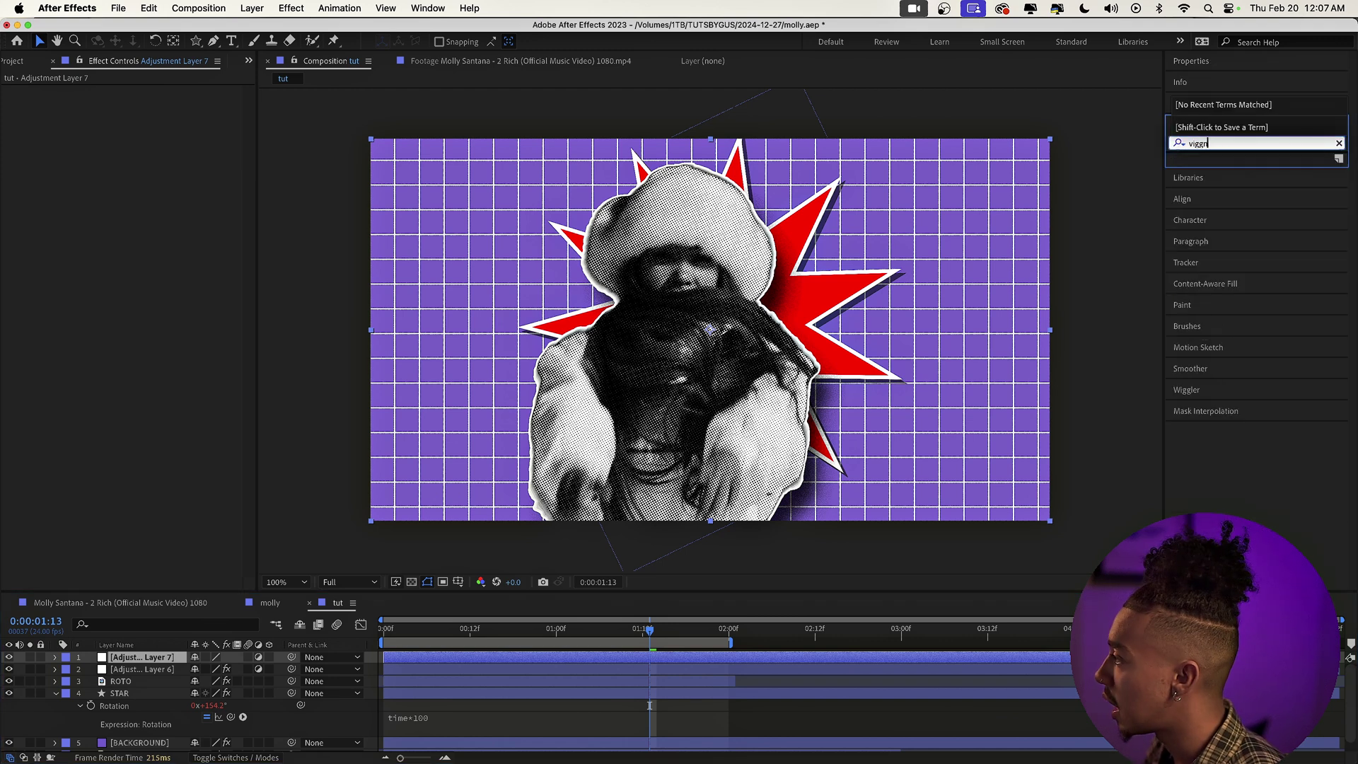
pyautogui.press('BackSpace')
pyautogui.press('BackSpace')
pyautogui.press('BackSpace')
pyautogui.write('nette')
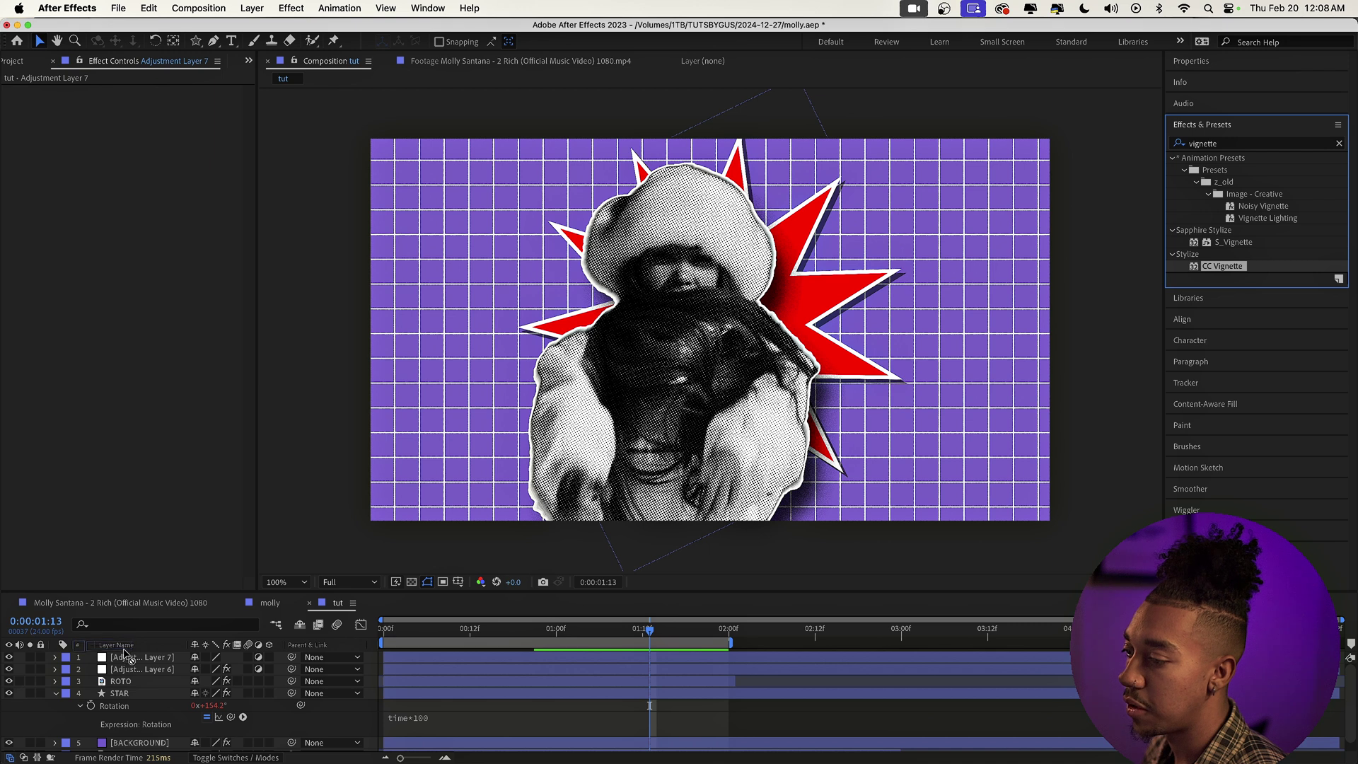
pyautogui.moveTo(1224, 266); pyautogui.dragTo(178, 550)
pyautogui.moveTo(150, 103); pyautogui.dragTo(220, 101)
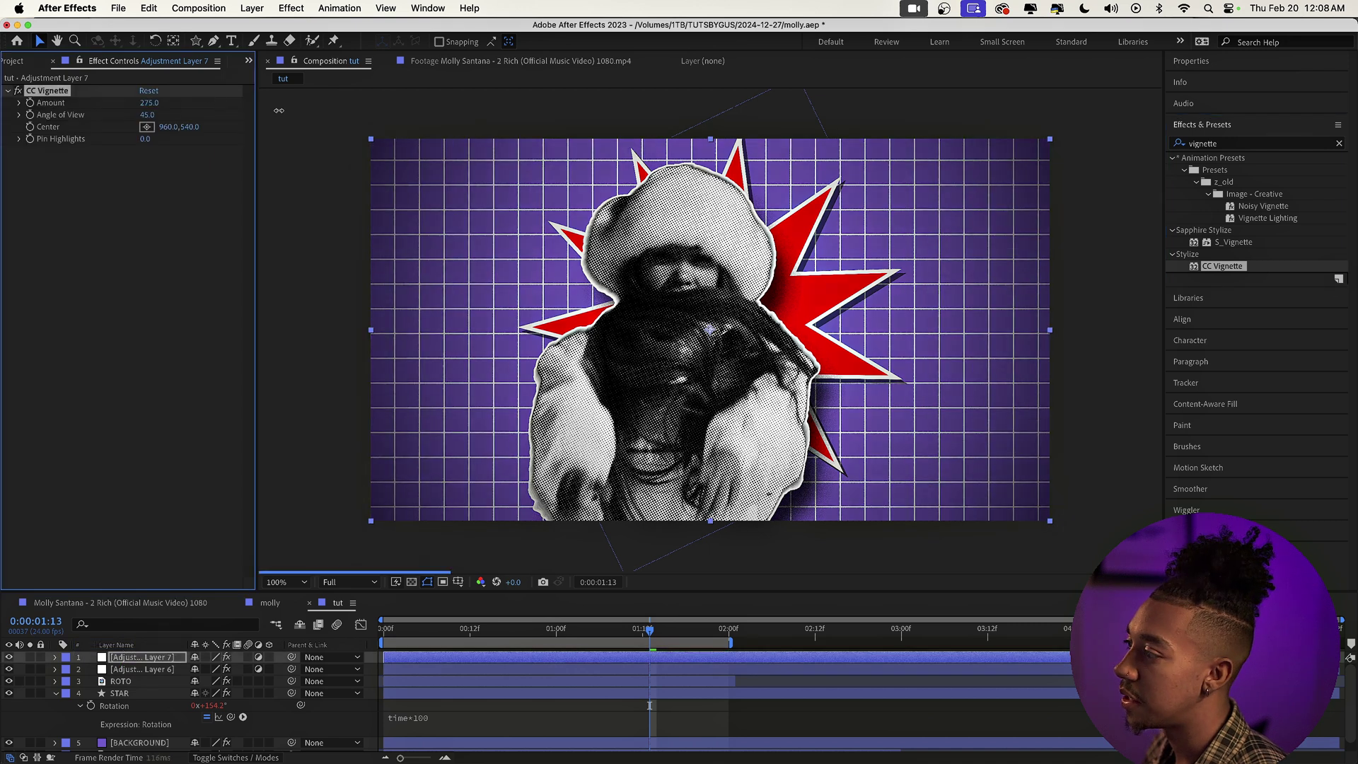
pyautogui.press('space')
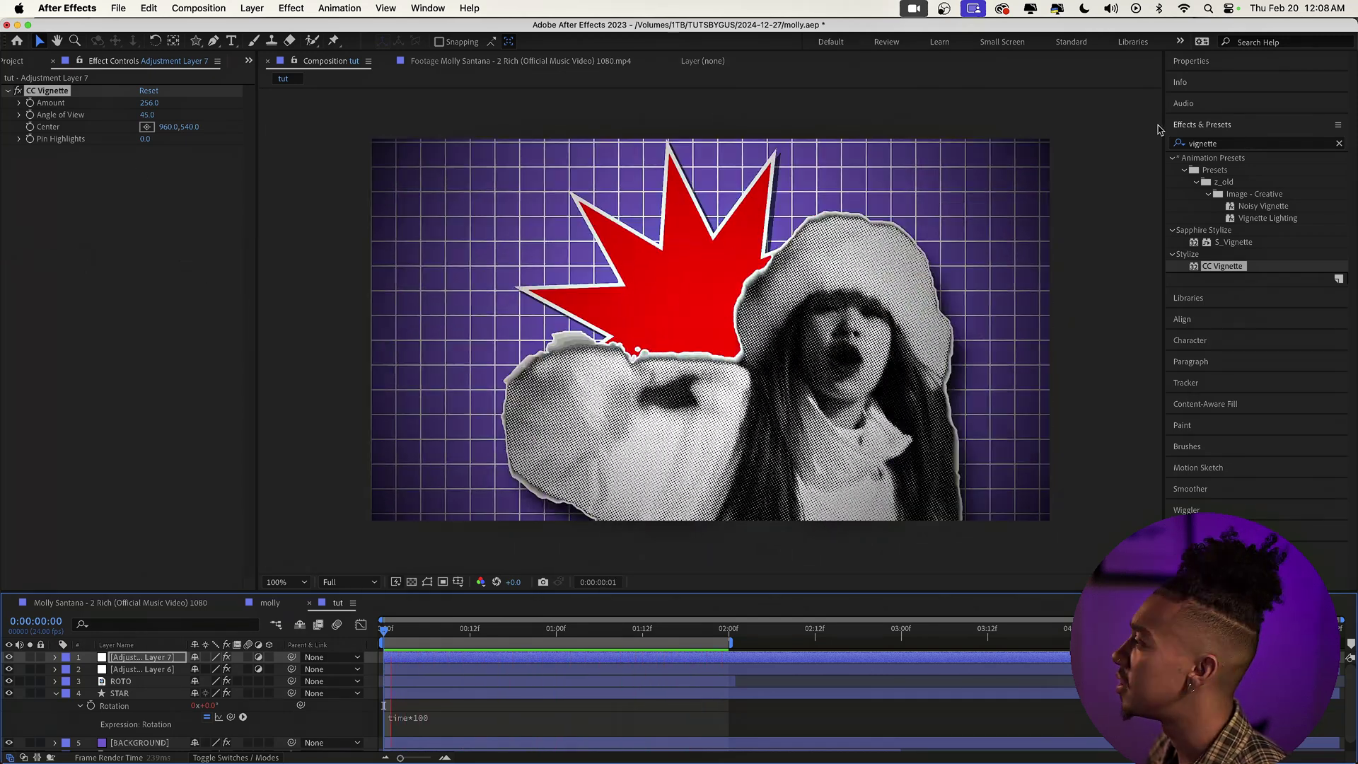
# Add the Noise effect to the vignette adjustment layer with the amount of noise at 15%.
pyautogui.click(1215, 145)
pyautogui.write('noise')
pyautogui.moveTo(1224, 218); pyautogui.dragTo(39, 103)
pyautogui.write('15')
pyautogui.press('Return')
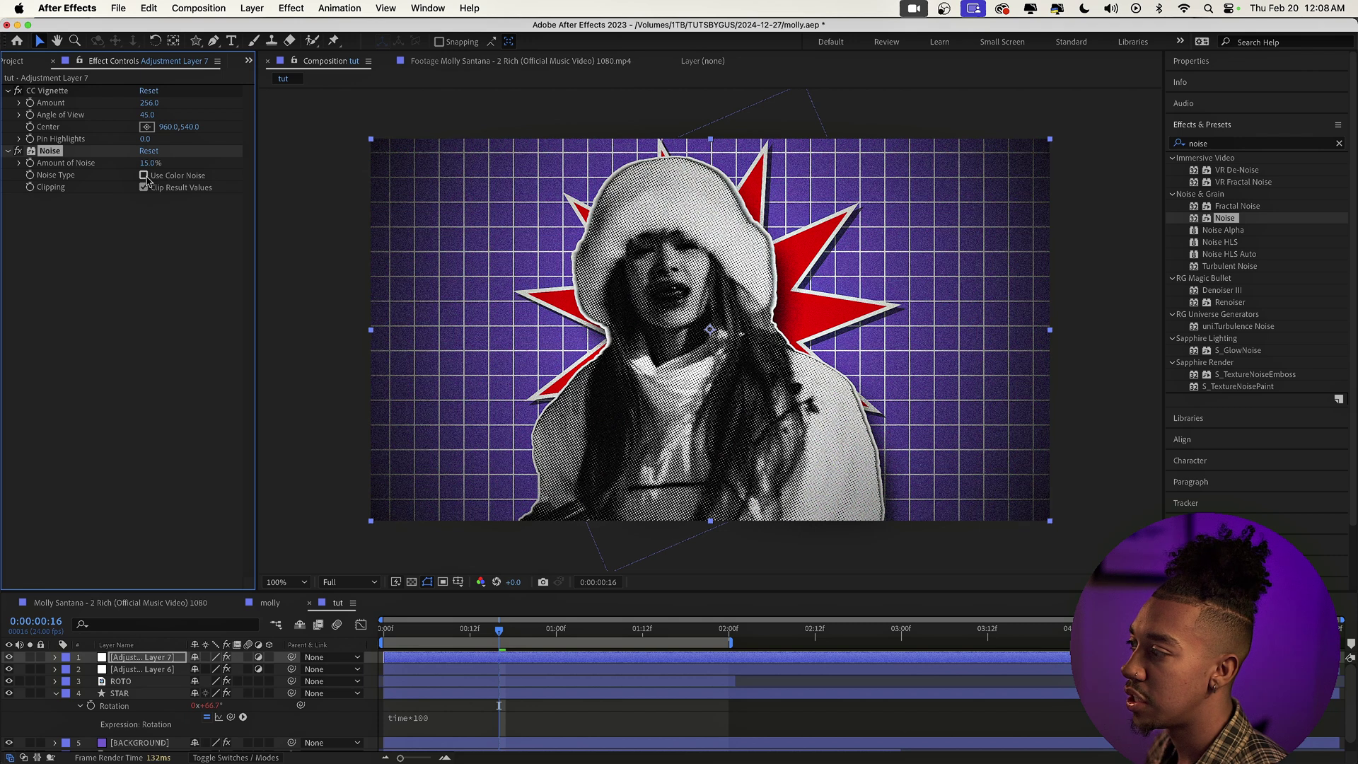
# Move the vignette and noise adjustment layer below the Posterize Time adjustment layer and preview from the start.
pyautogui.moveTo(50, 150); pyautogui.dragTo(139, 674)
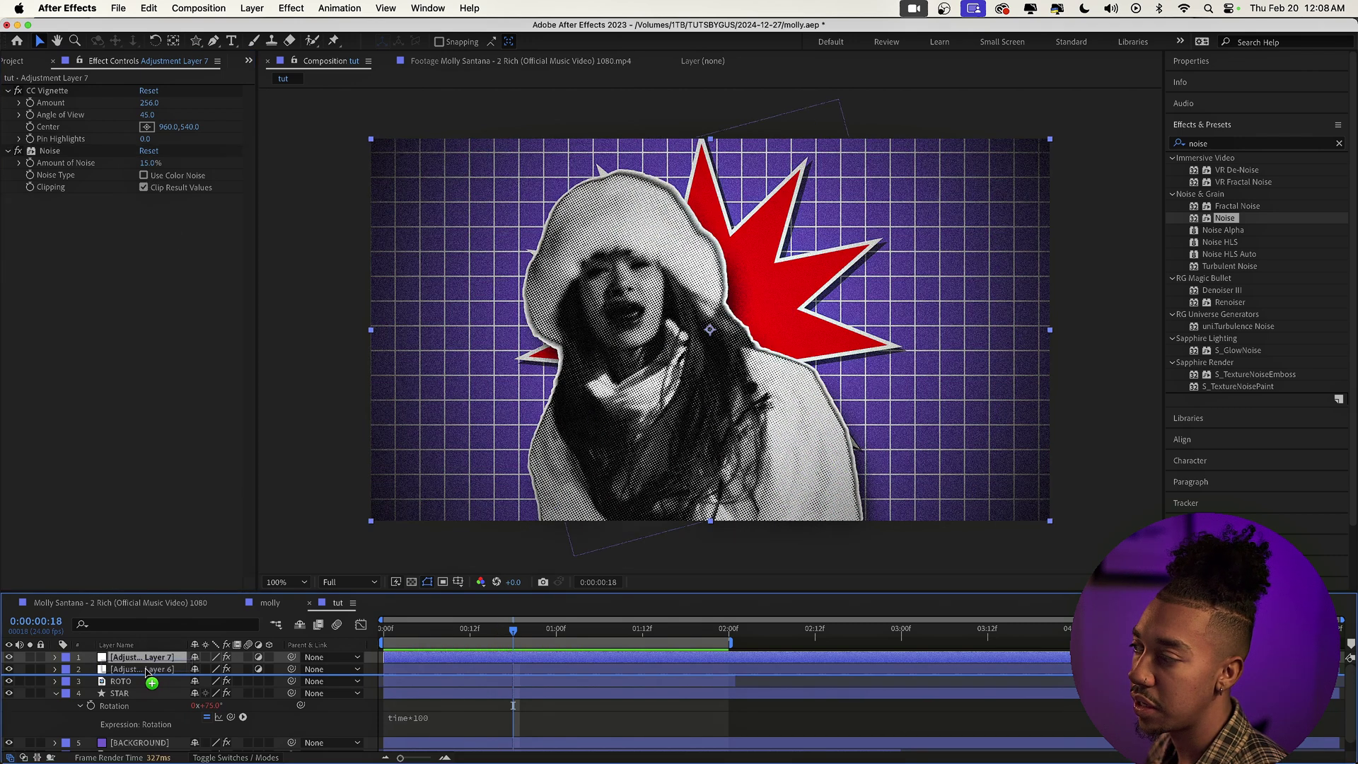
pyautogui.moveTo(146, 672); pyautogui.dragTo(147, 673)
pyautogui.press('Home')
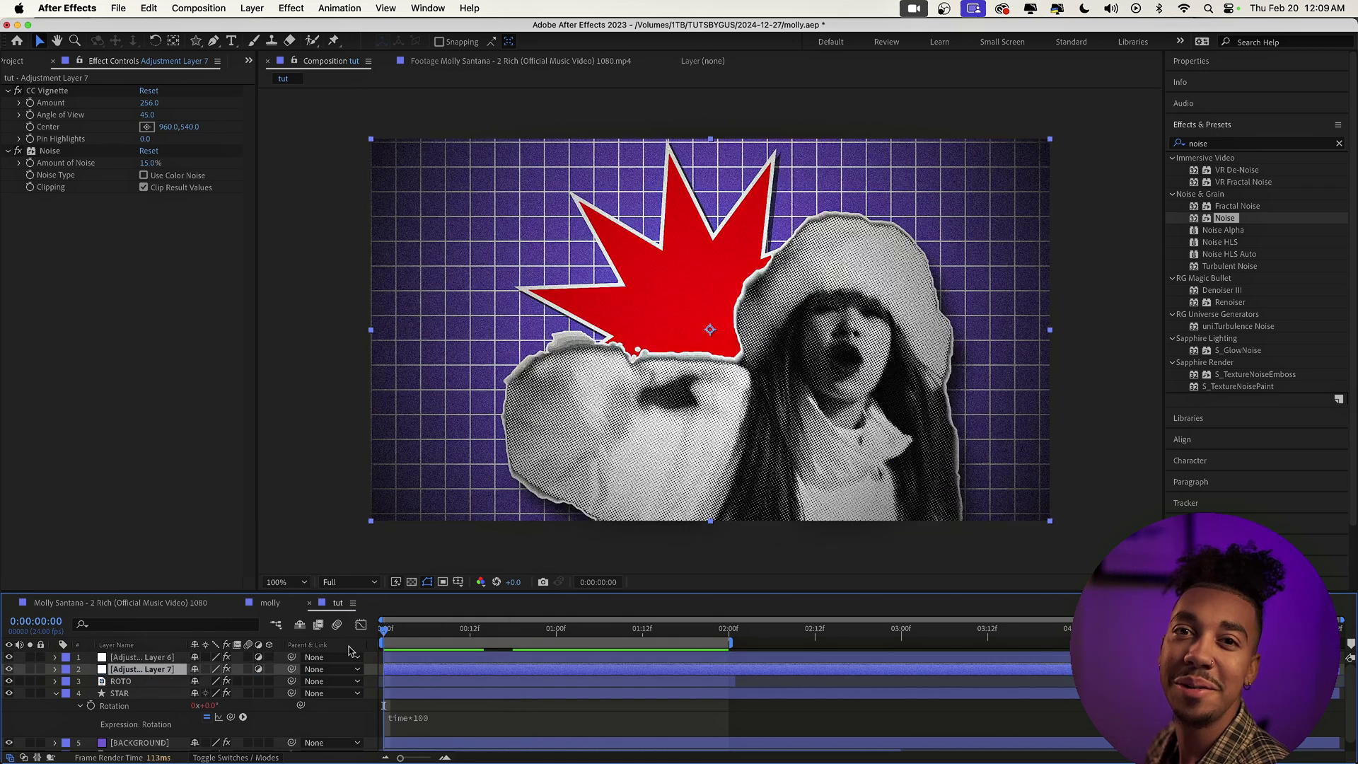
pyautogui.press('space')
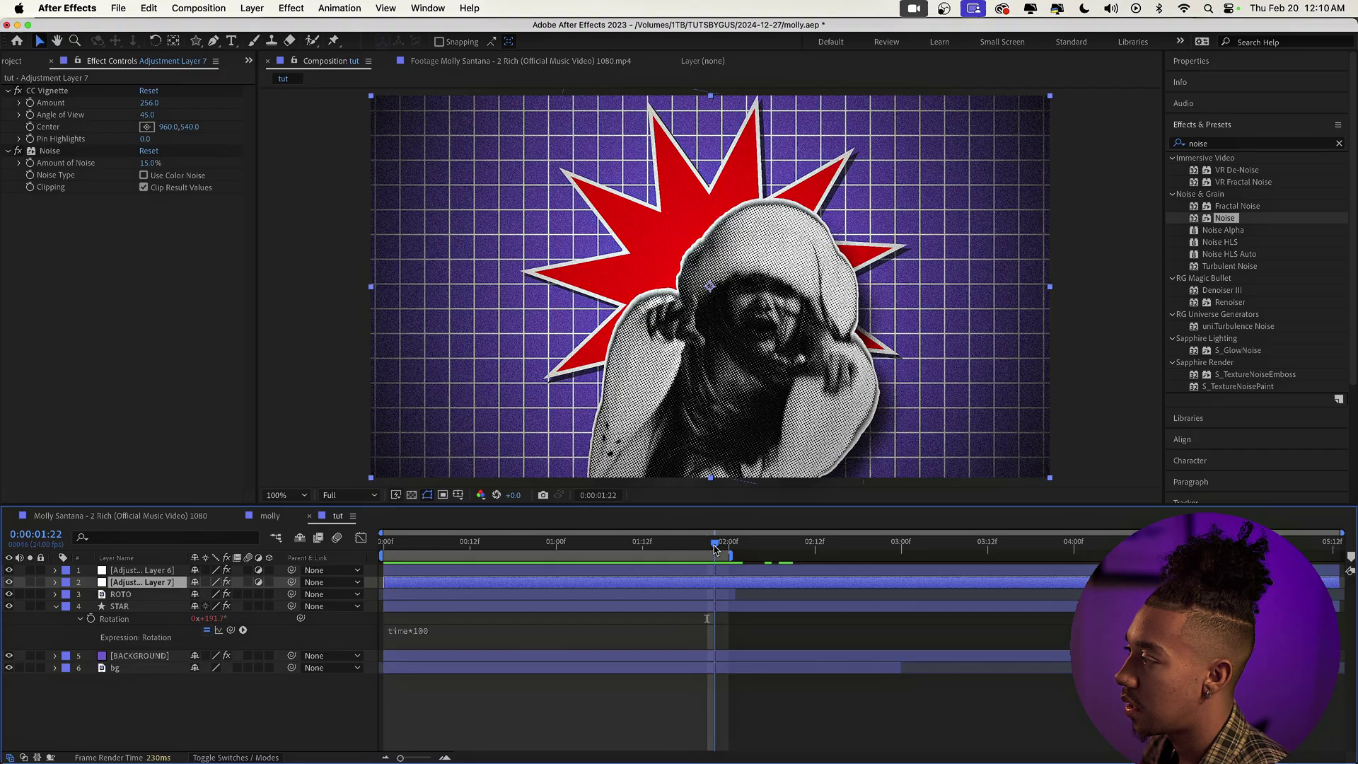
# Split every layer above bg at 0:00:02:00 and delete the portions after the cut.
pyautogui.moveTo(722, 546); pyautogui.dragTo(727, 572)
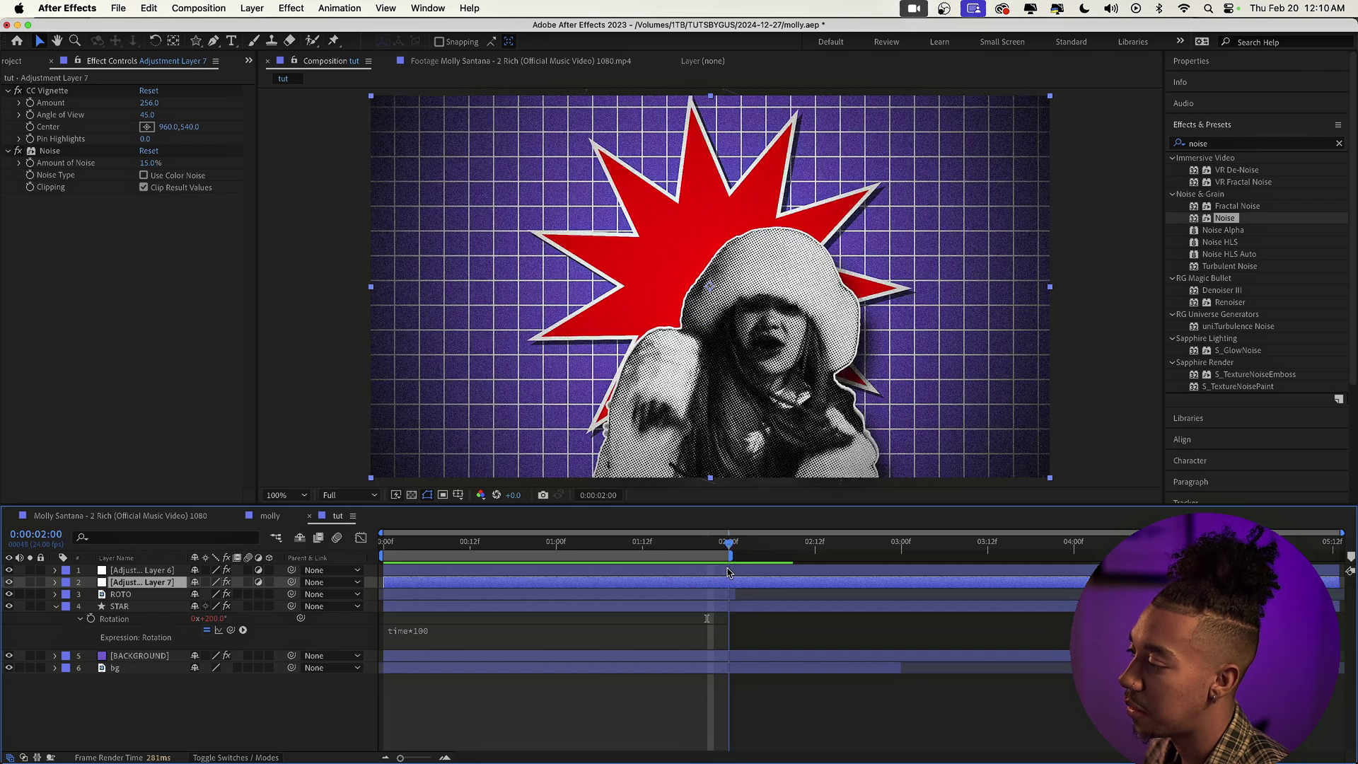
pyautogui.click(162, 602)
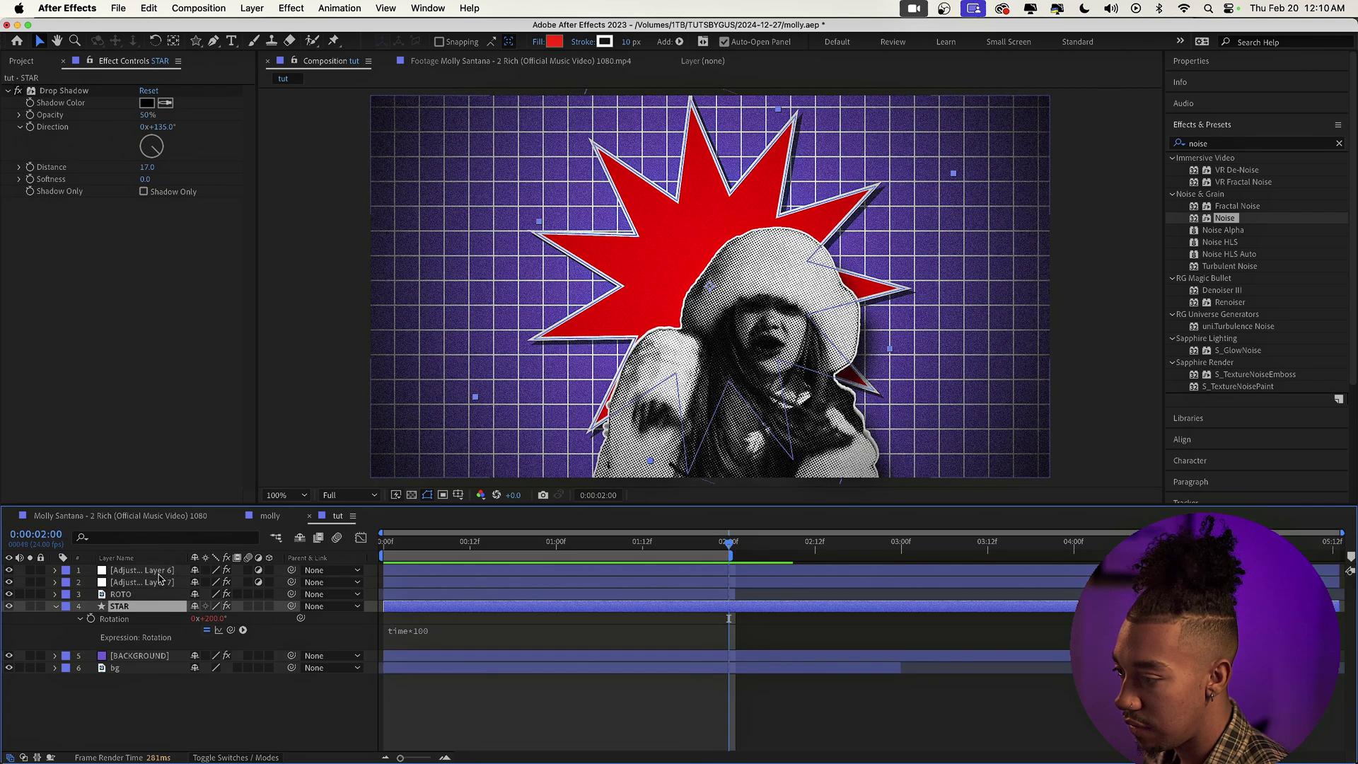
pyautogui.keyDown('shift'); pyautogui.click(158, 576); pyautogui.keyUp('shift')
pyautogui.keyDown('shift'); pyautogui.click(140, 657); pyautogui.keyUp('shift')
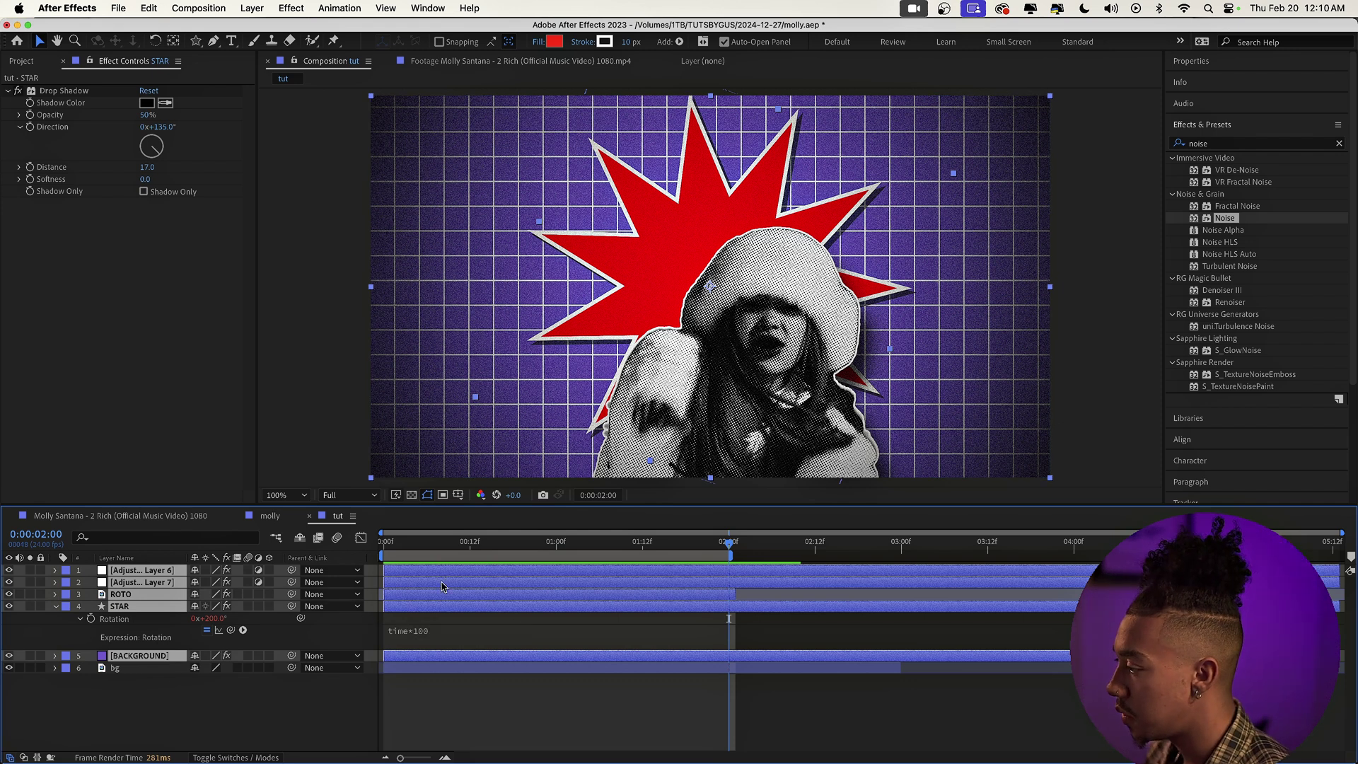
pyautogui.press('super+shift+d')
pyautogui.press('Delete')
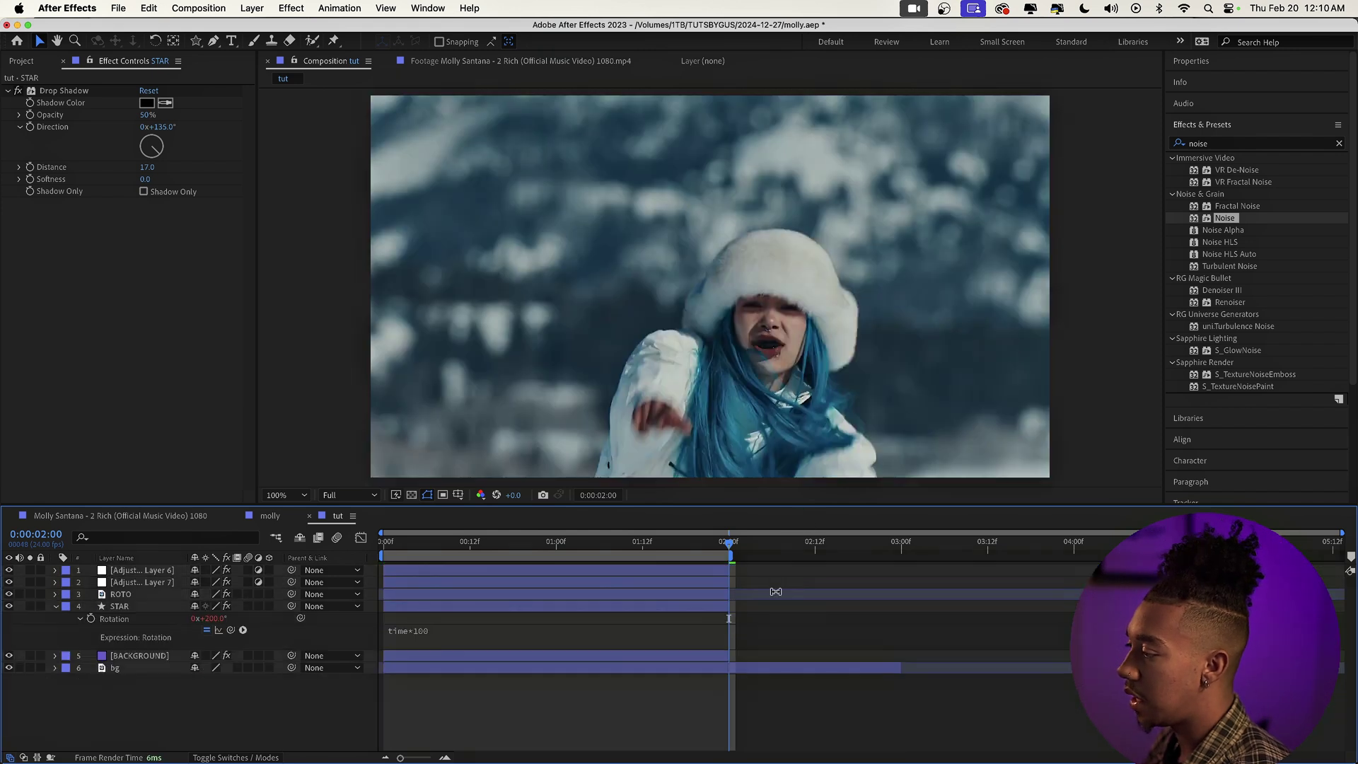
# Extend the work area end to 0:00:03:00 and preview the cut from the cutout look to the plain footage.
pyautogui.moveTo(729, 556); pyautogui.dragTo(901, 556)
pyautogui.click(693, 543)
pyautogui.press('space')
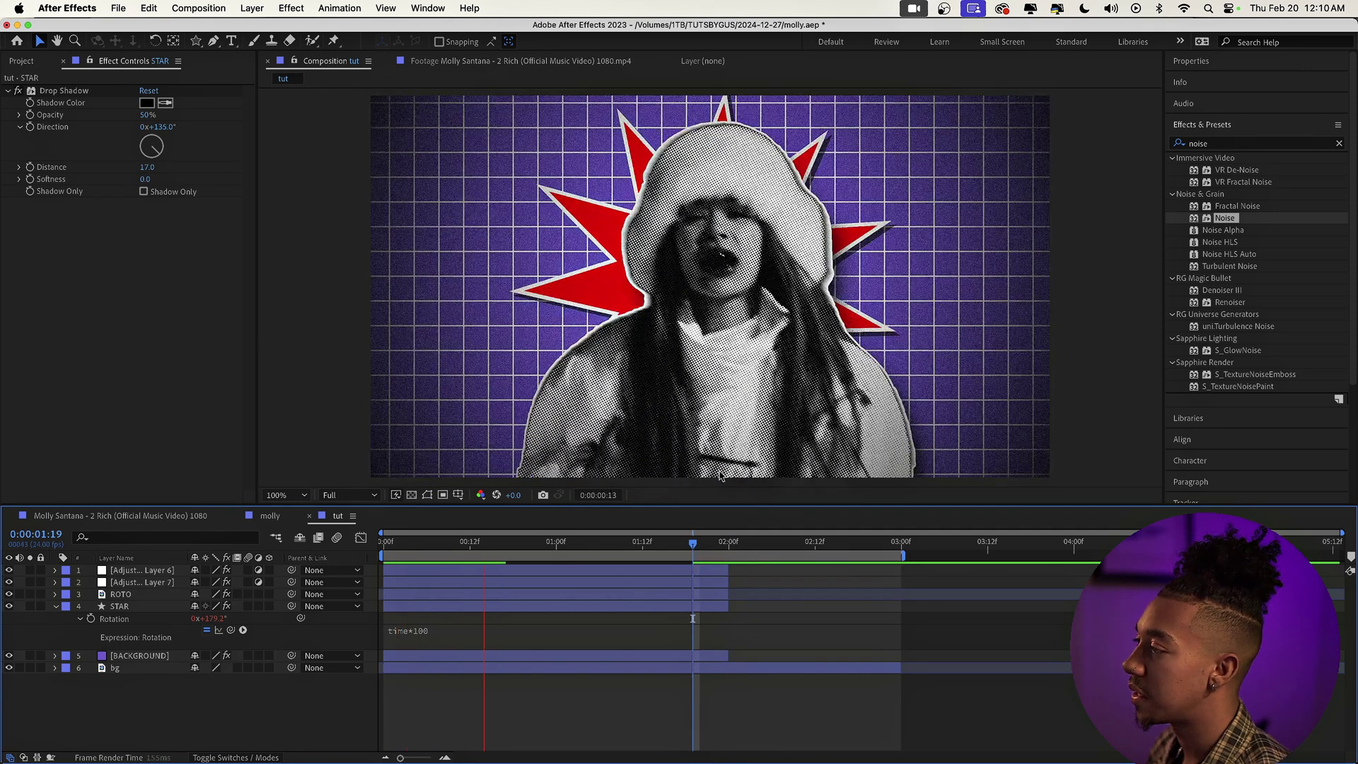
pyautogui.press('space')
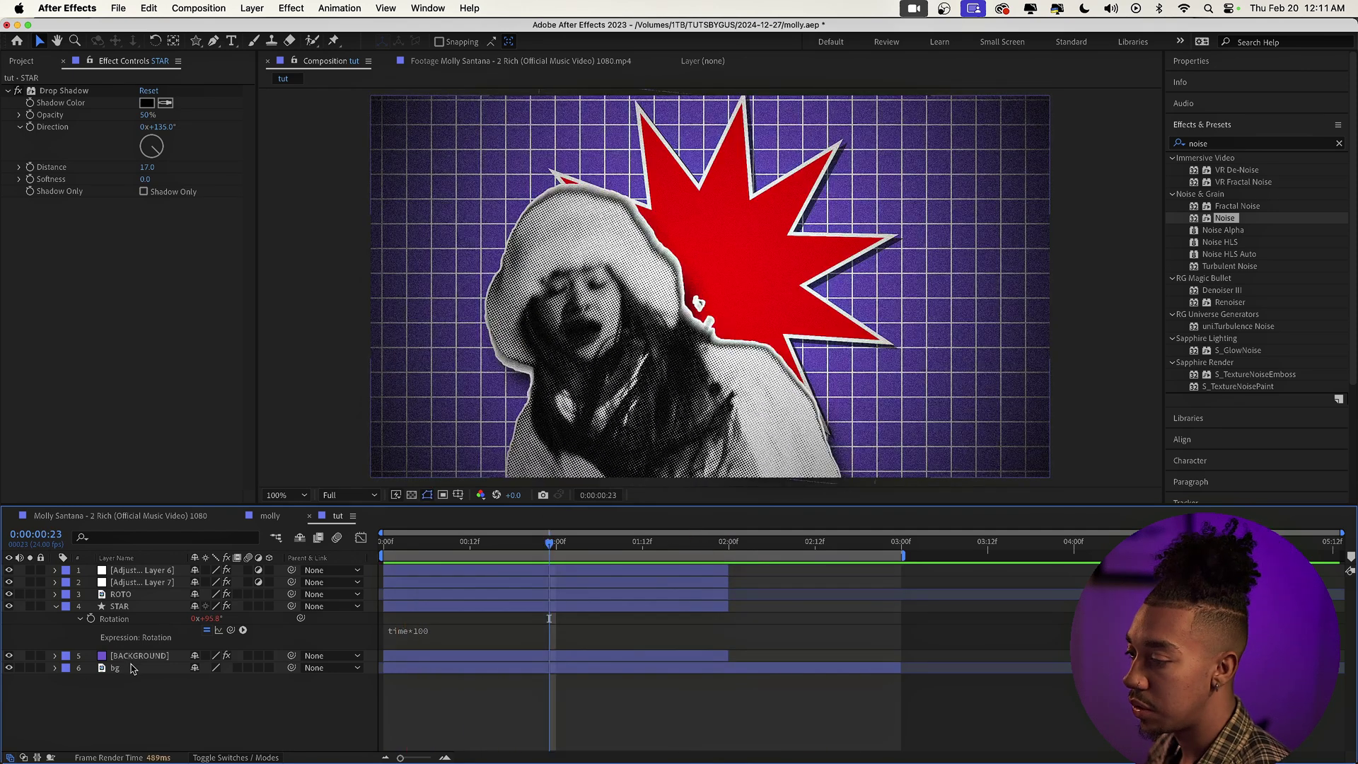
# Shift all layers about 6 frames later and extend the bg layer's start back to the beginning of the composition.
pyautogui.click(130, 668)
pyautogui.keyDown('shift'); pyautogui.click(141, 571); pyautogui.keyUp('shift')
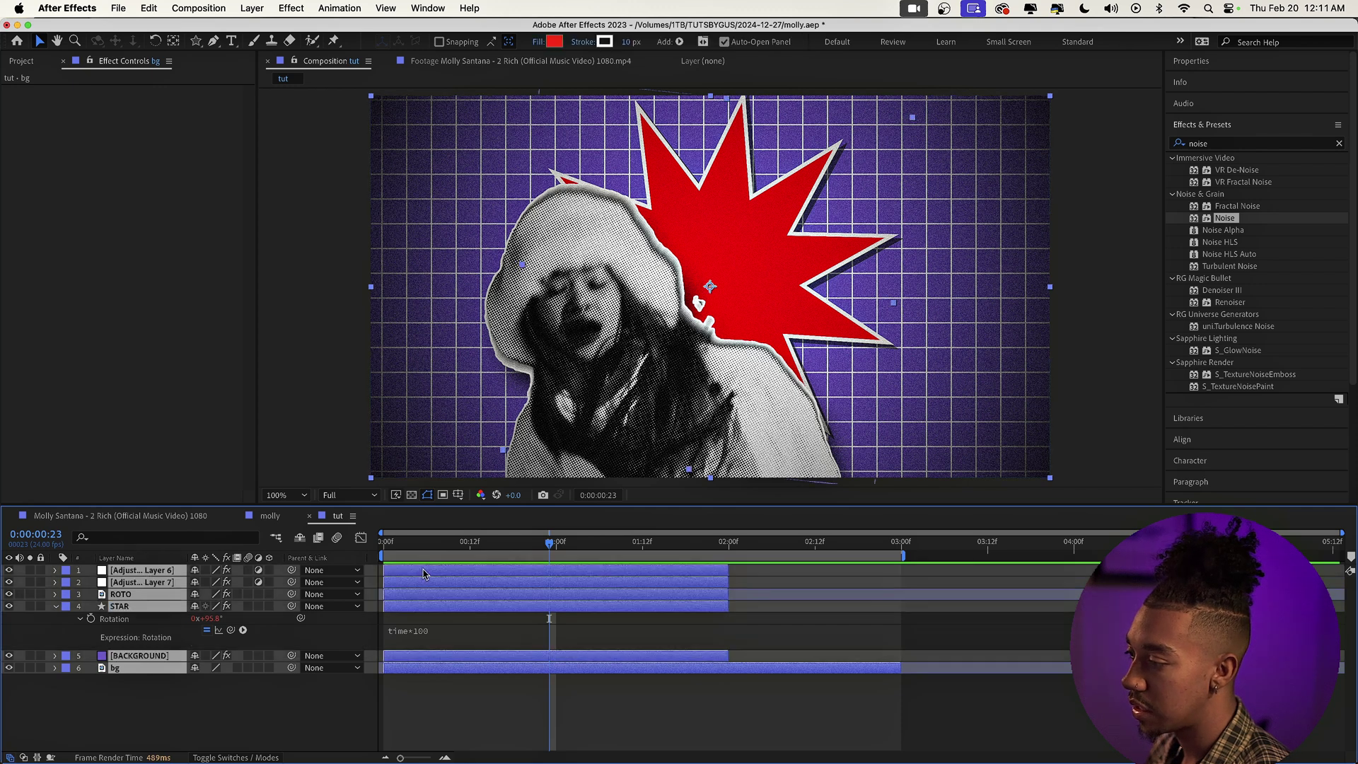
pyautogui.moveTo(423, 573); pyautogui.dragTo(460, 572)
pyautogui.click(407, 705)
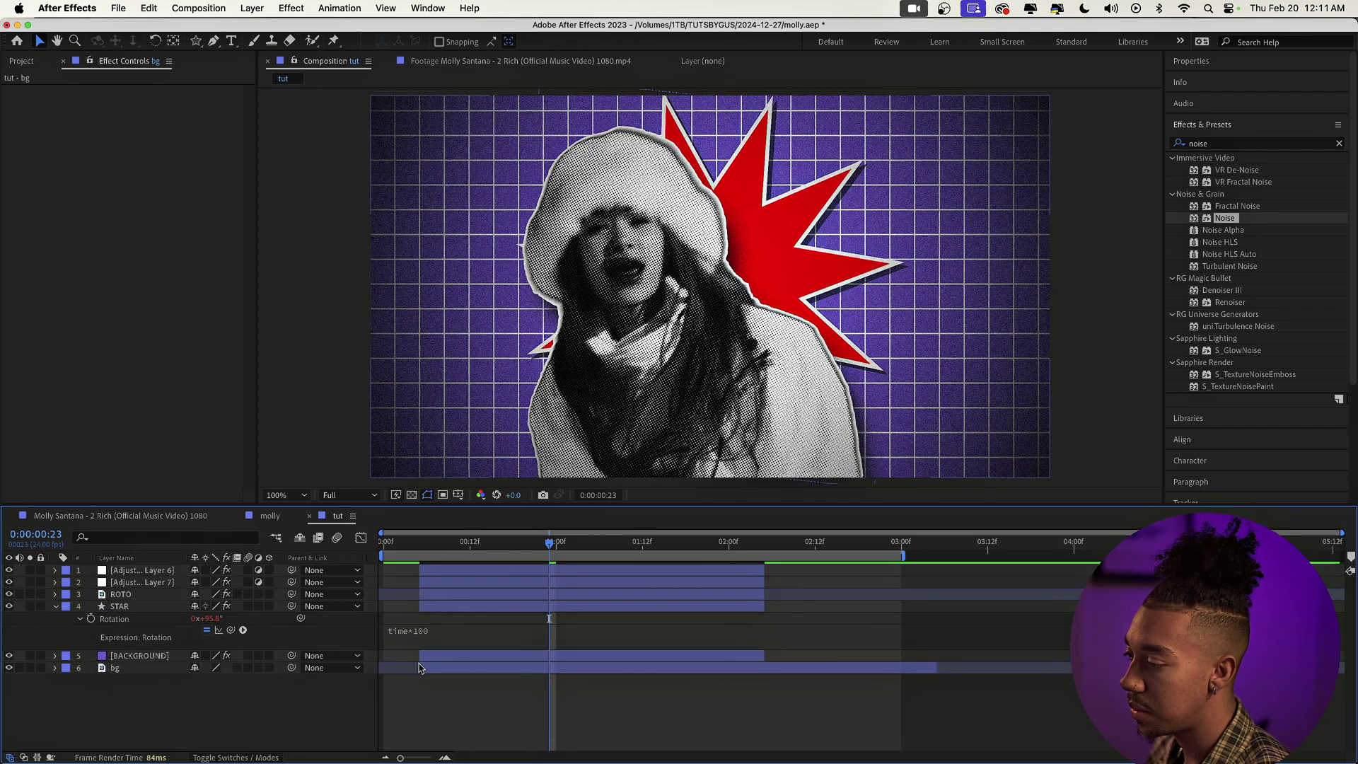
pyautogui.click(420, 667)
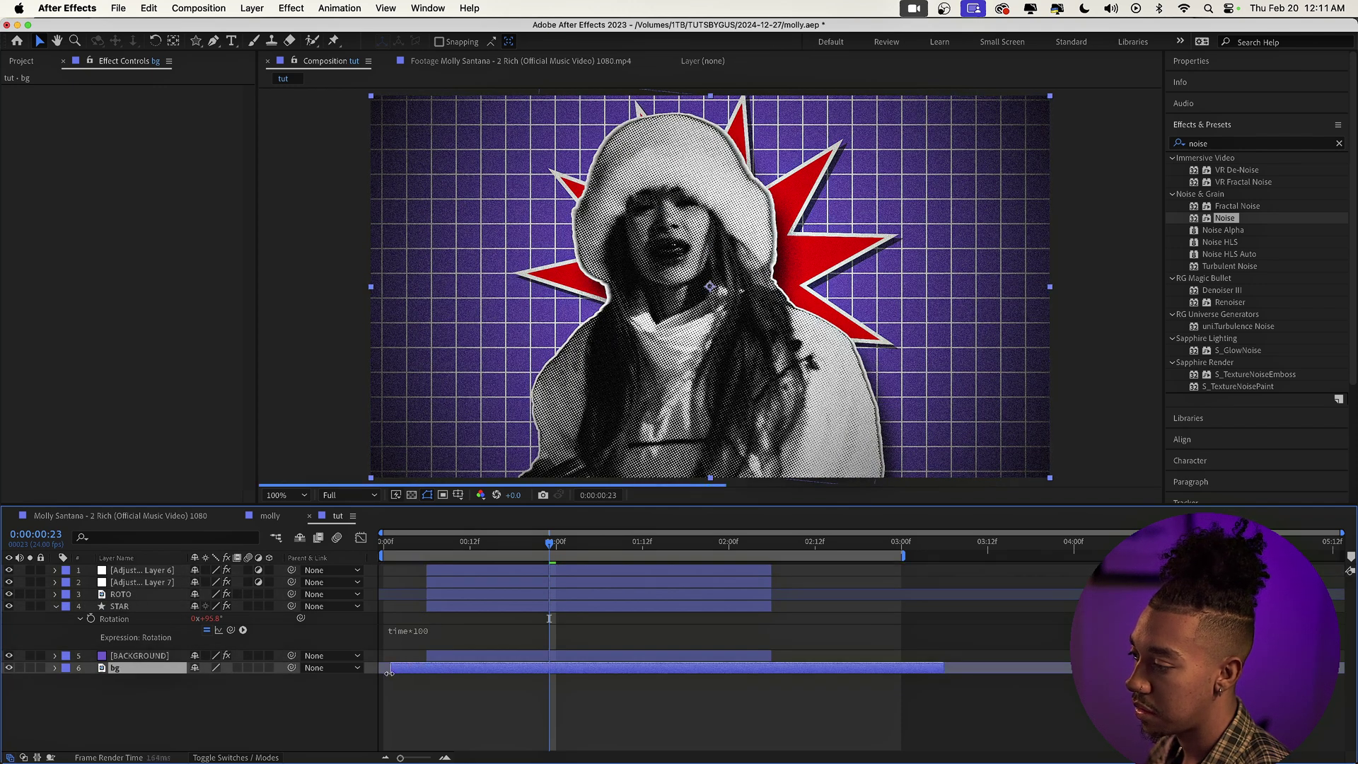
# Create a new adjustment layer on top and trim it to run from 0:00:00:04 to 0:00:00:08, over the start of the cutout layers.
pyautogui.moveTo(400, 543); pyautogui.dragTo(415, 582)
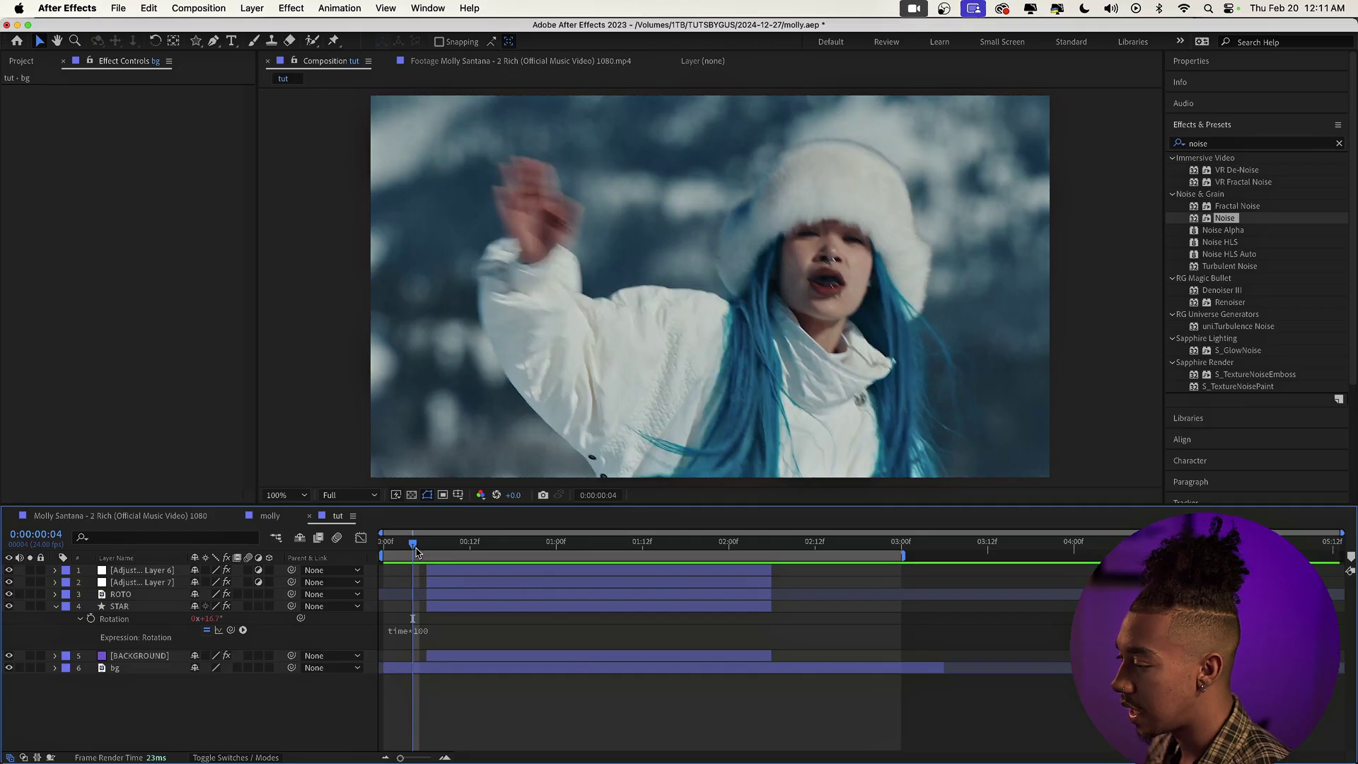
pyautogui.press('super+alt+y')
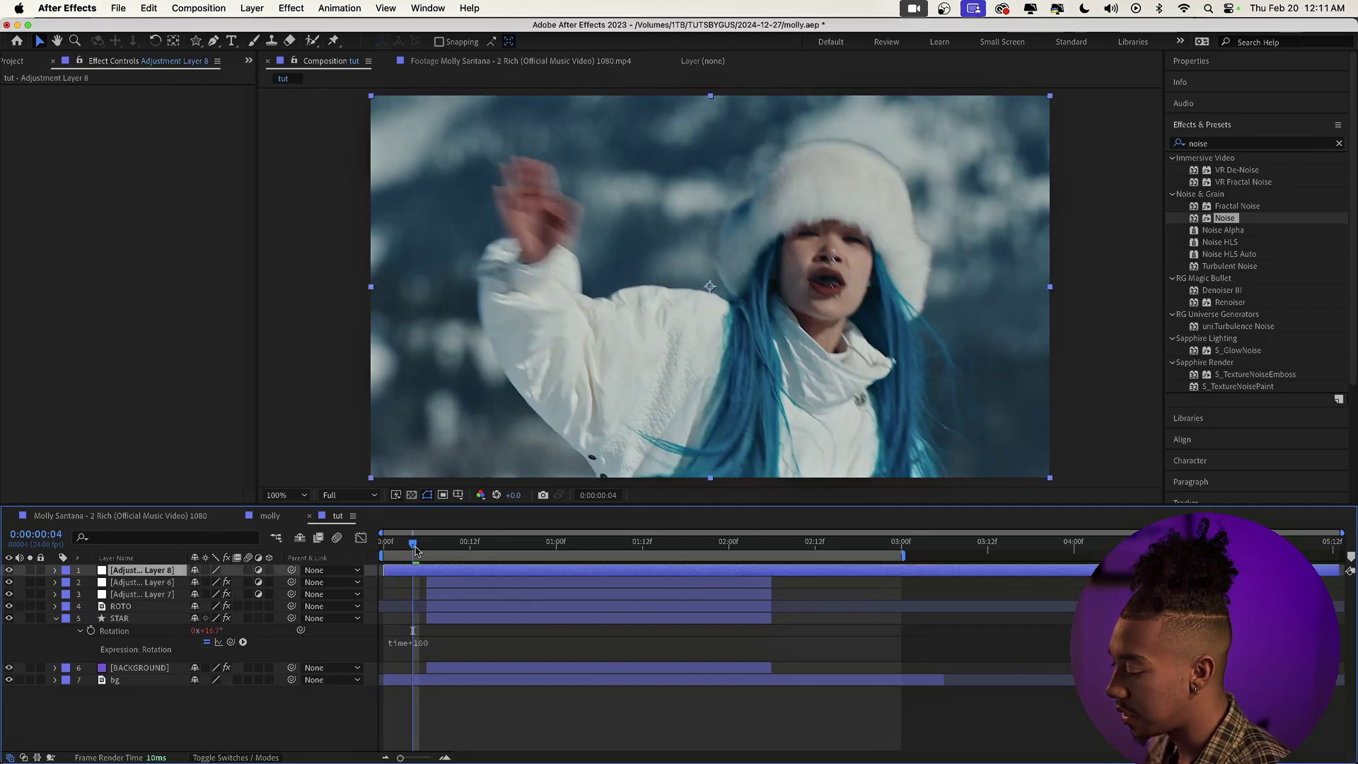
pyautogui.press('super+shift+d')
pyautogui.moveTo(415, 548); pyautogui.dragTo(441, 548)
pyautogui.press('super+shift+d')
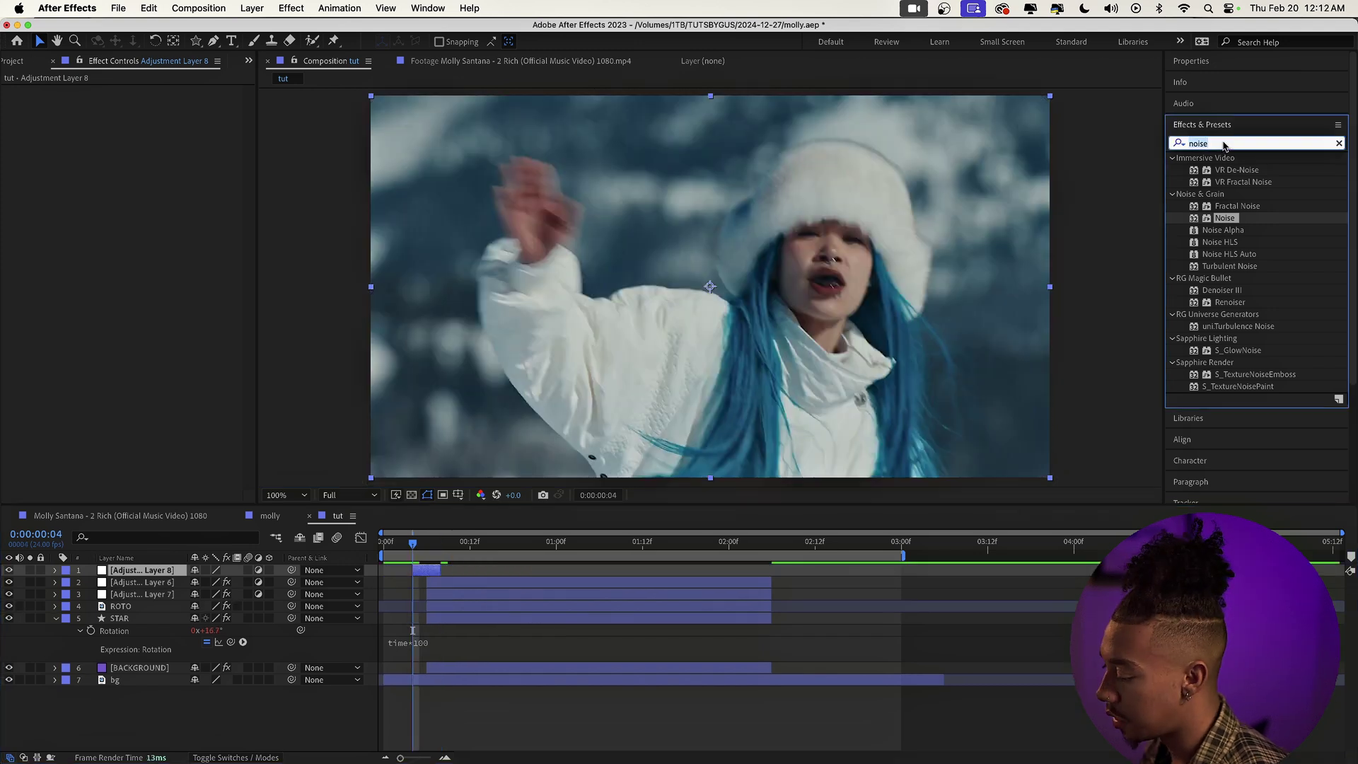
# Find the Exposure color correction effect and apply it to the short adjustment layer.
pyautogui.click(1224, 144)
pyautogui.write('exposure')
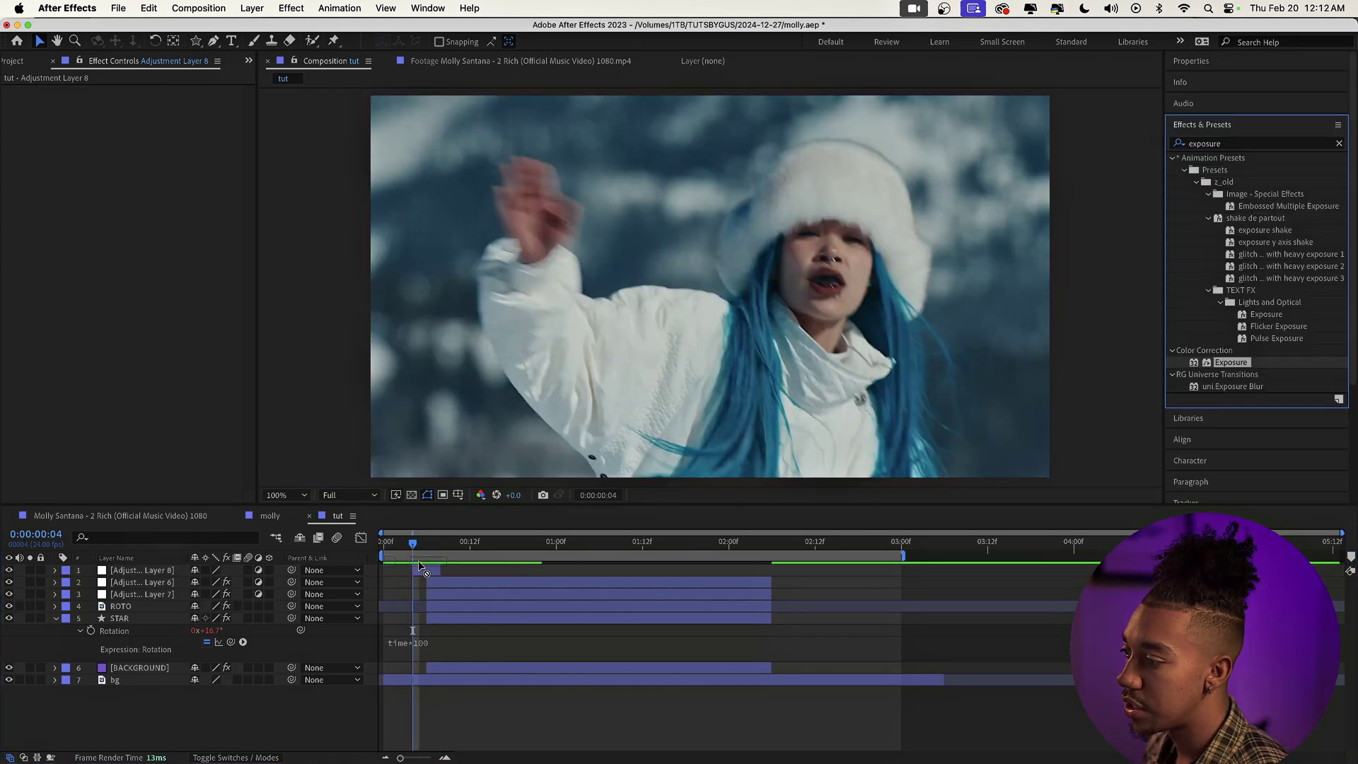
pyautogui.moveTo(420, 566); pyautogui.dragTo(425, 570)
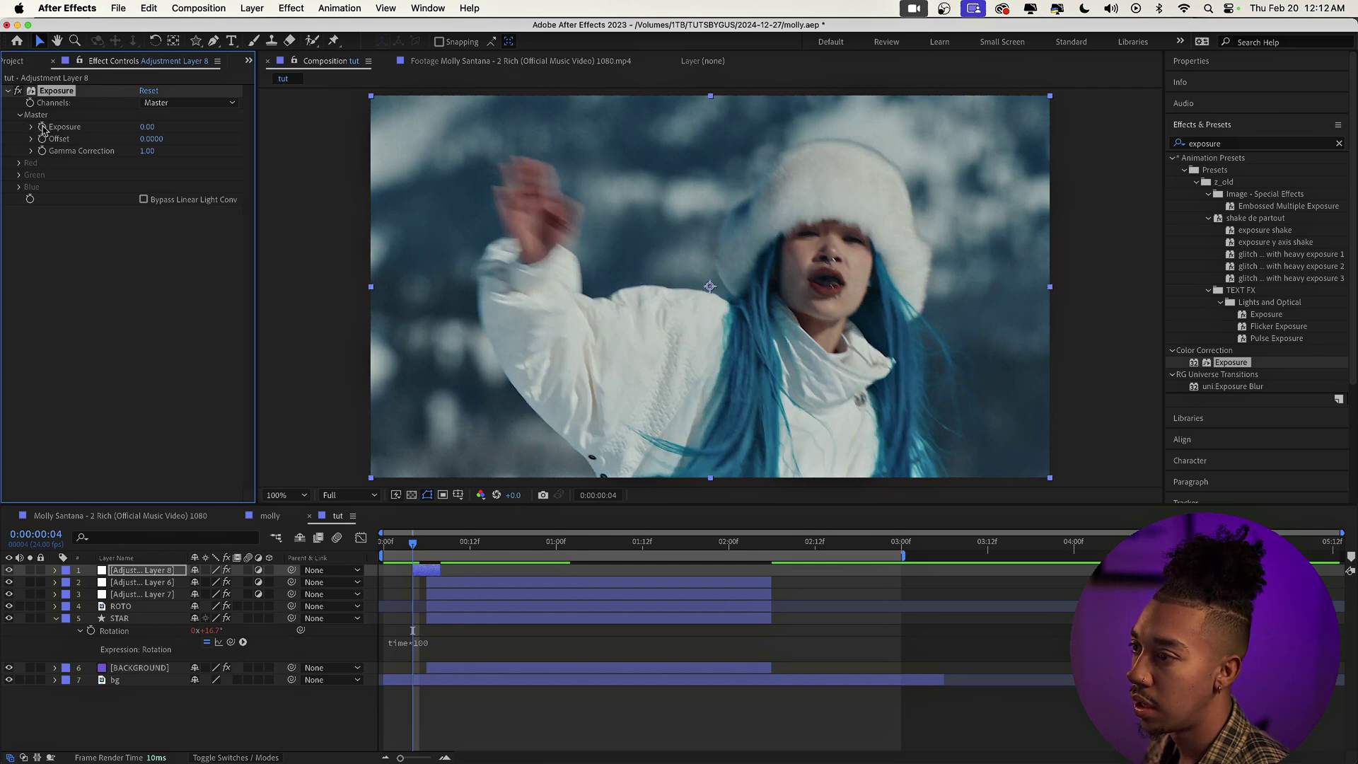
# Keyframe Exposure at 0 on frame 4, 4.01 on frame 6 and 0 on frame 8, and preview the flash.
pyautogui.press('pagedown')
pyautogui.press('pagedown')
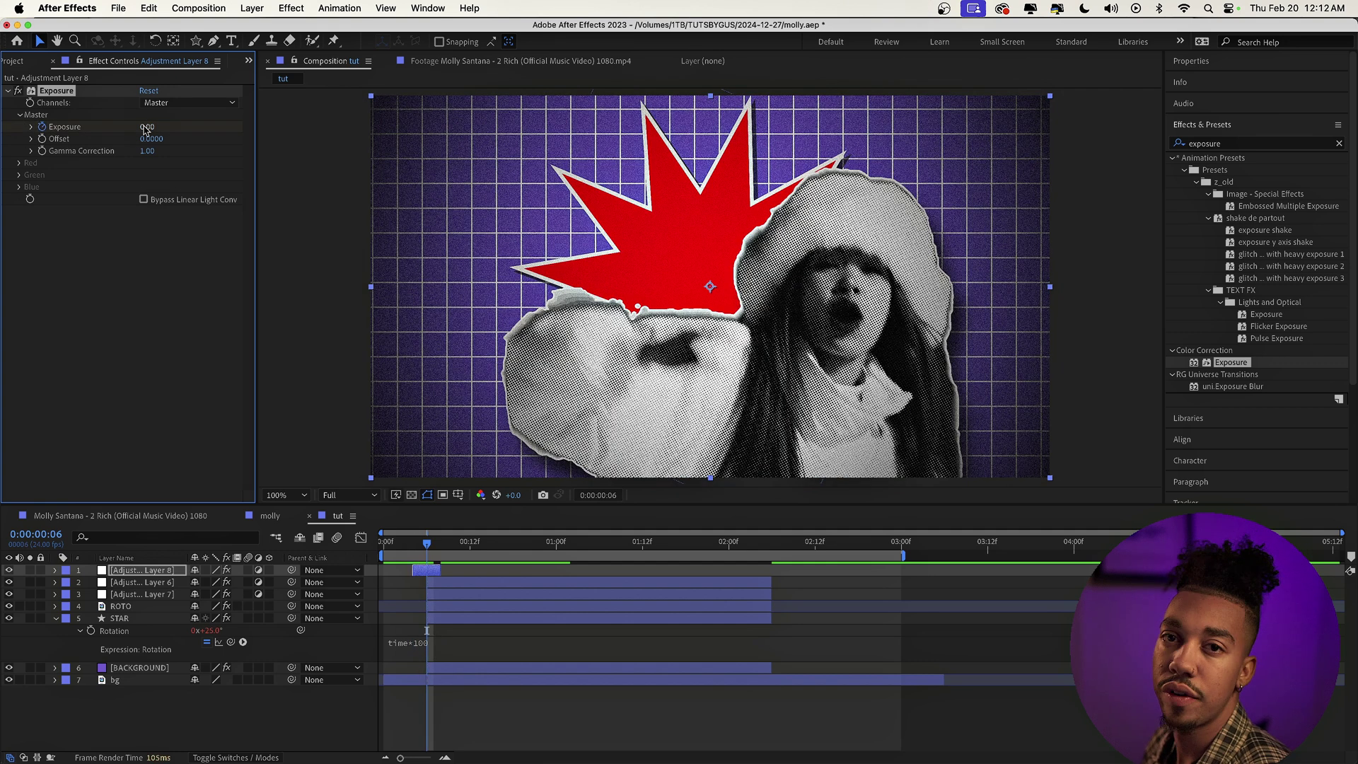
pyautogui.moveTo(145, 128); pyautogui.dragTo(495, 199)
pyautogui.press('pagedown')
pyautogui.press('pagedown')
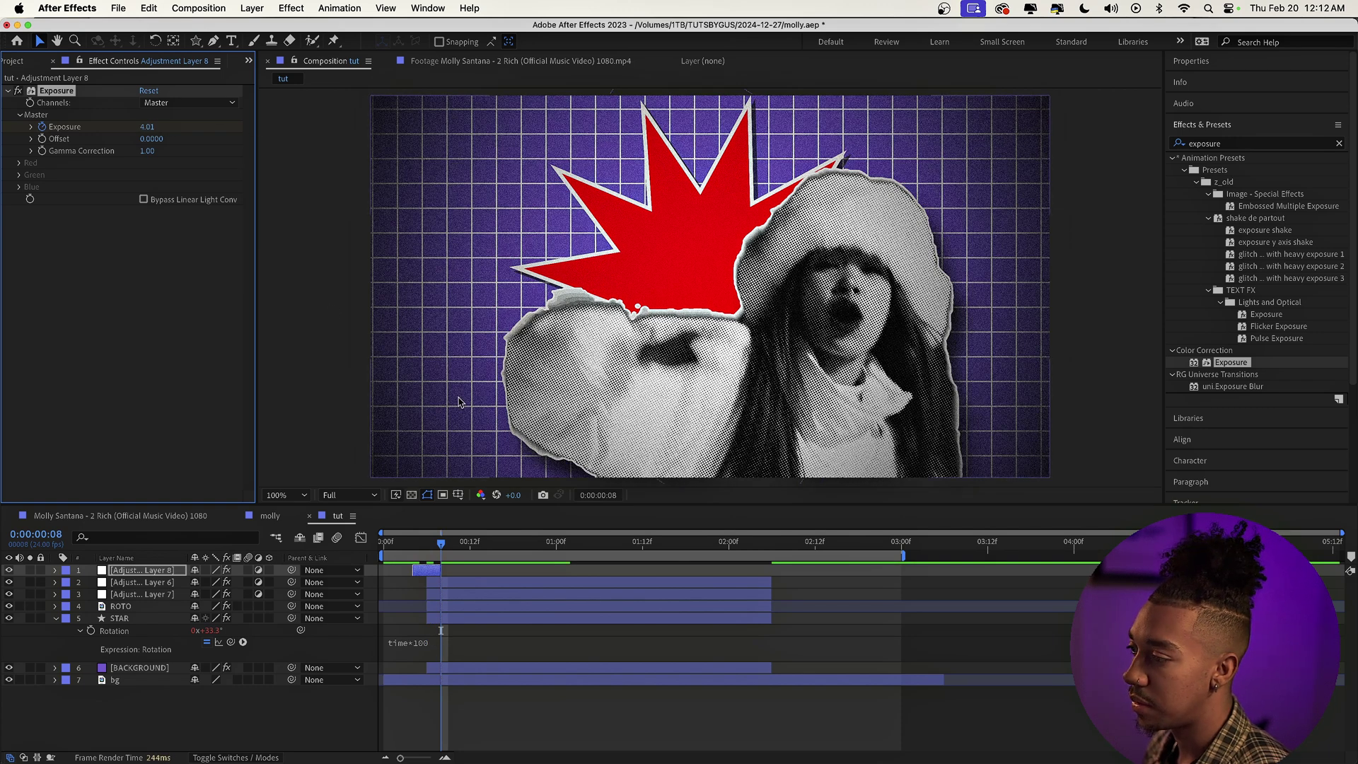
pyautogui.click(400, 548)
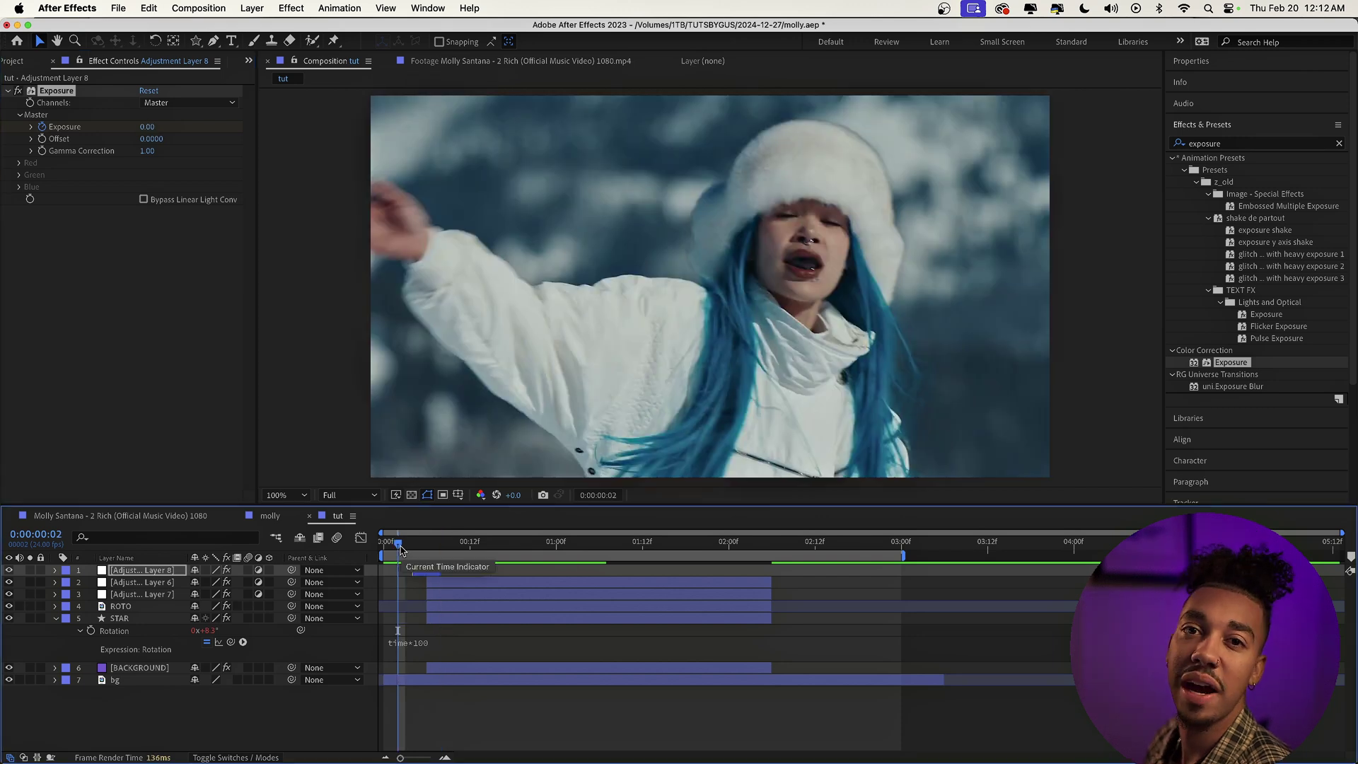
pyautogui.press('space')
# Duplicate the Exposure flash layer and place the copy over the end of the cutout layers, starting at about 0:00:02:04.
pyautogui.click(425, 572)
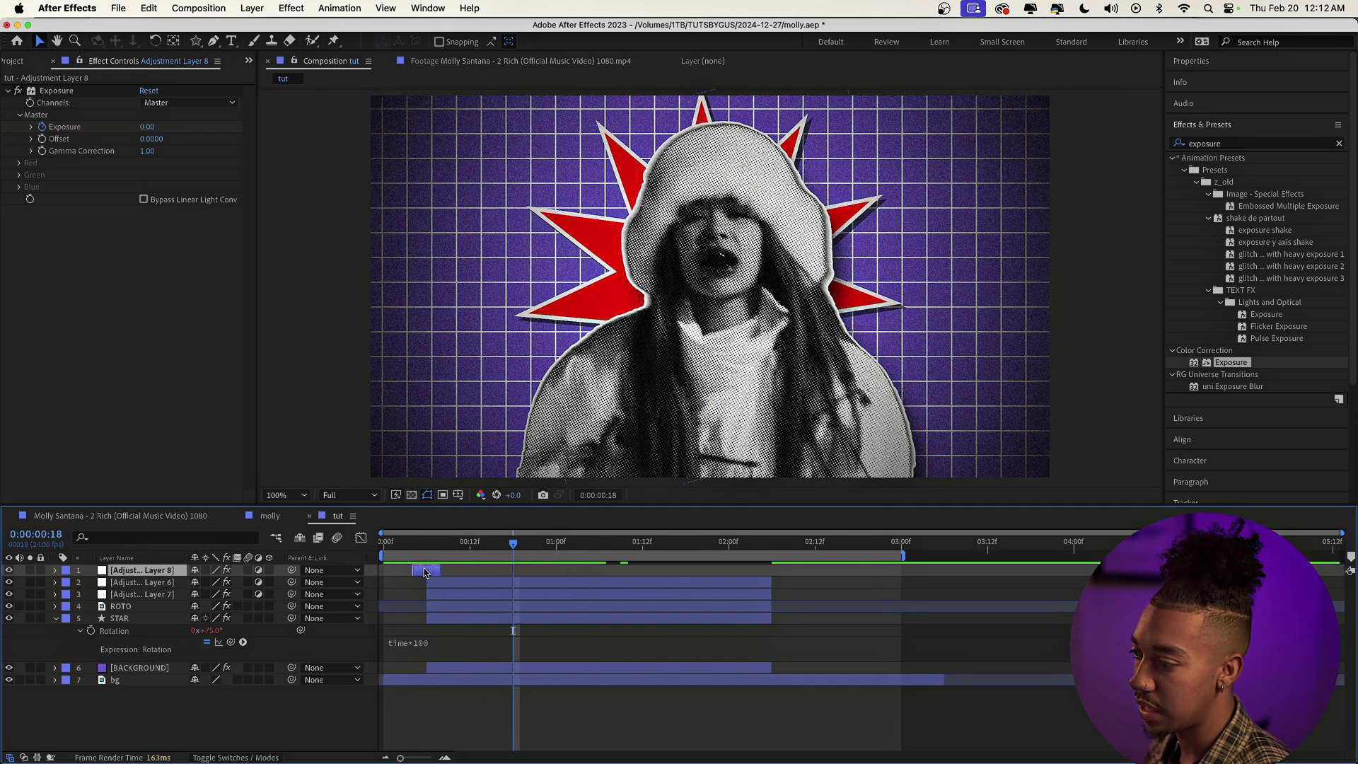
pyautogui.hotkey('ctrl', 'd')
pyautogui.moveTo(425, 571); pyautogui.dragTo(748, 550)
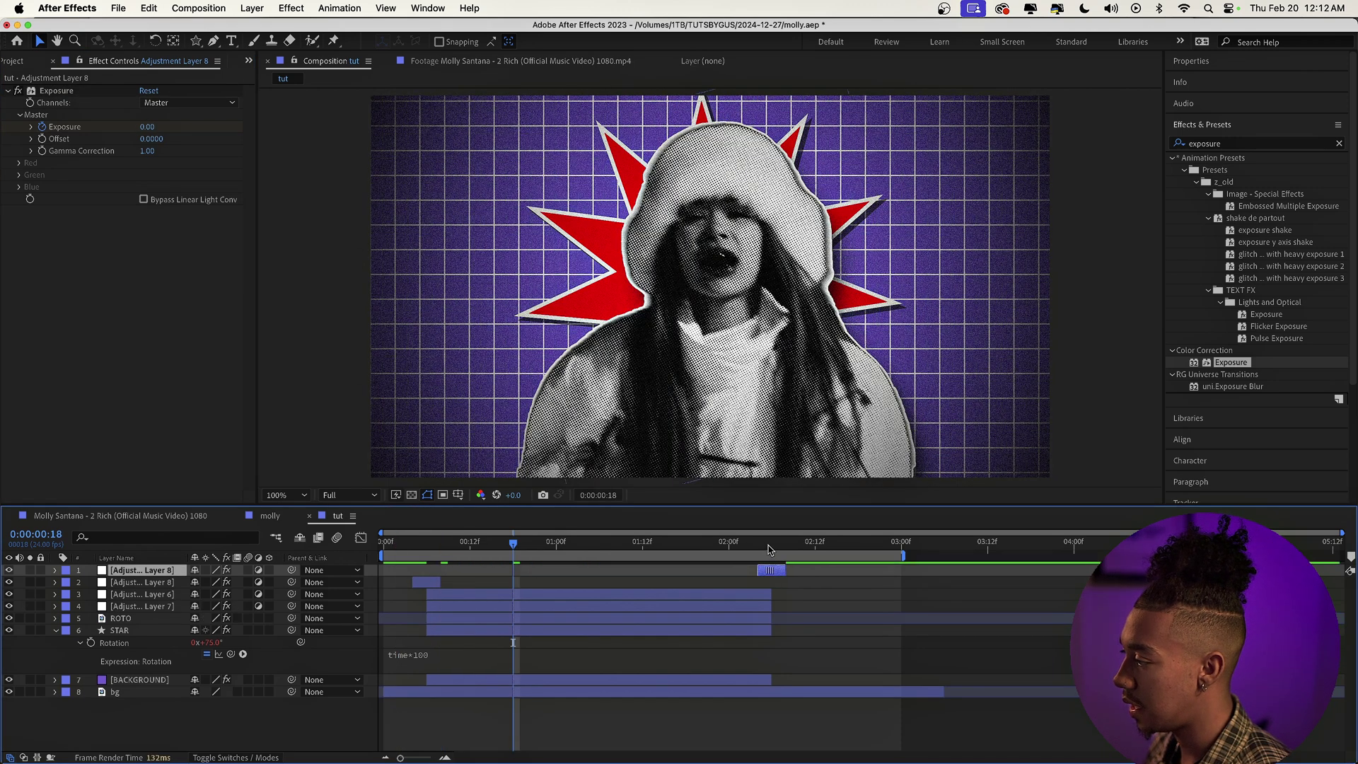
pyautogui.click(758, 543)
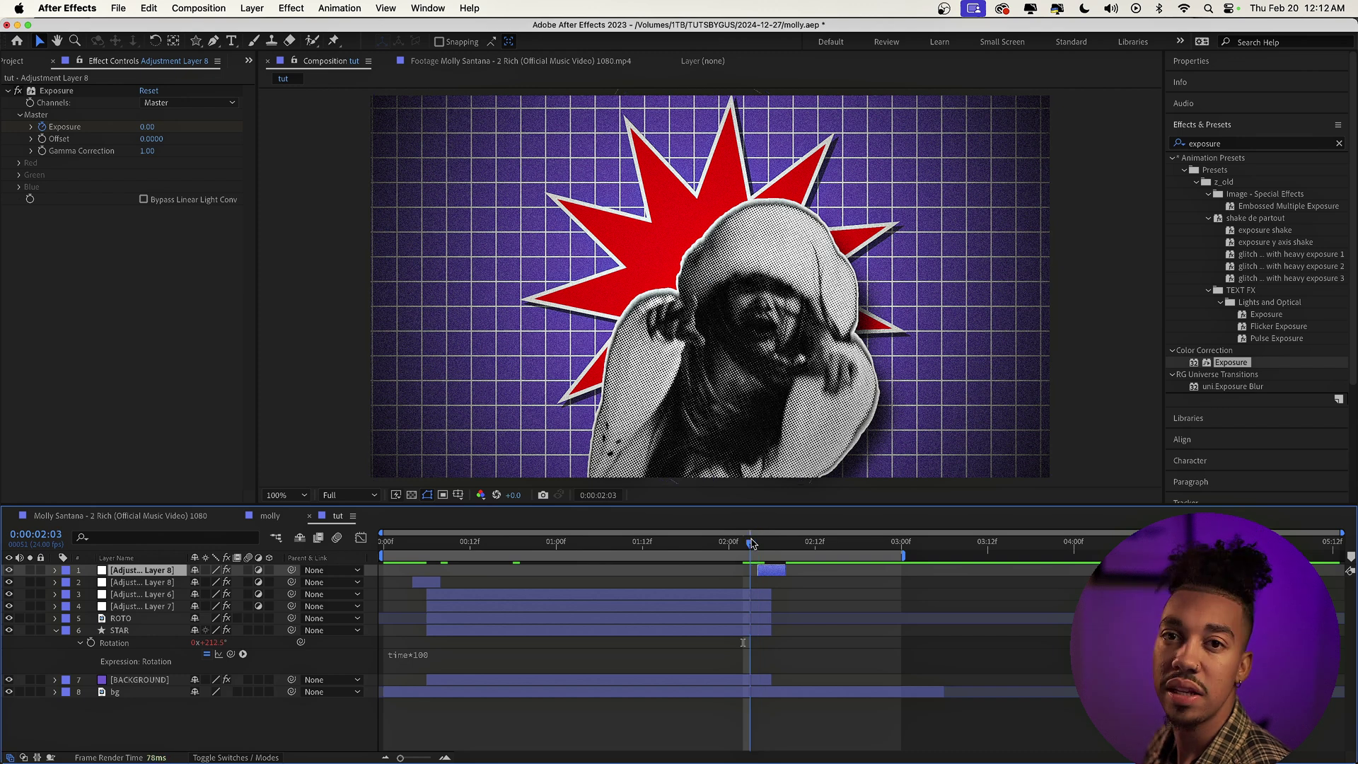